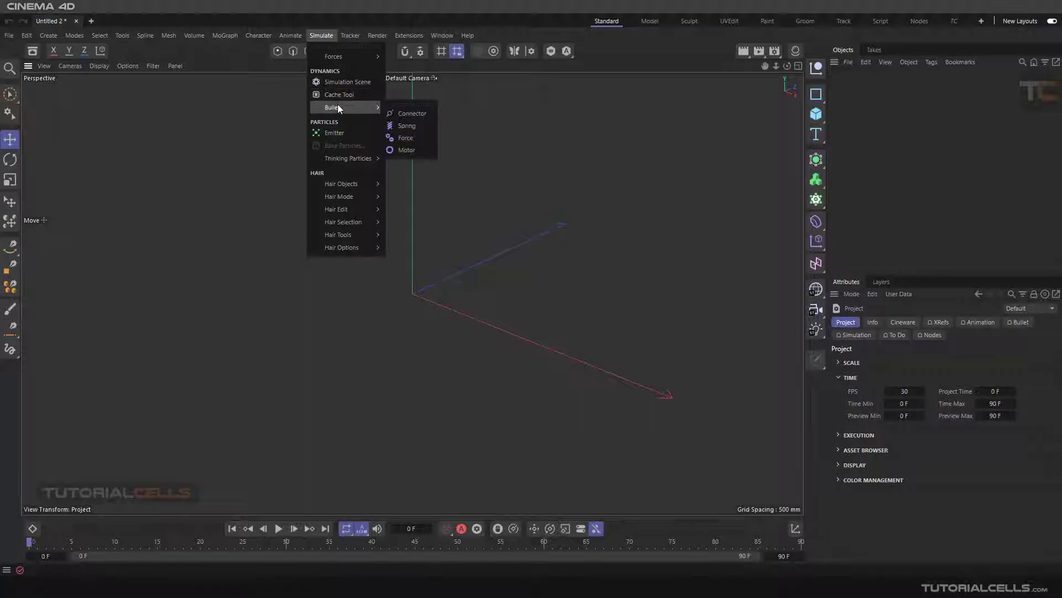
Step: Add a standard particle Emitter to the empty scene
mouse_move(340, 57)
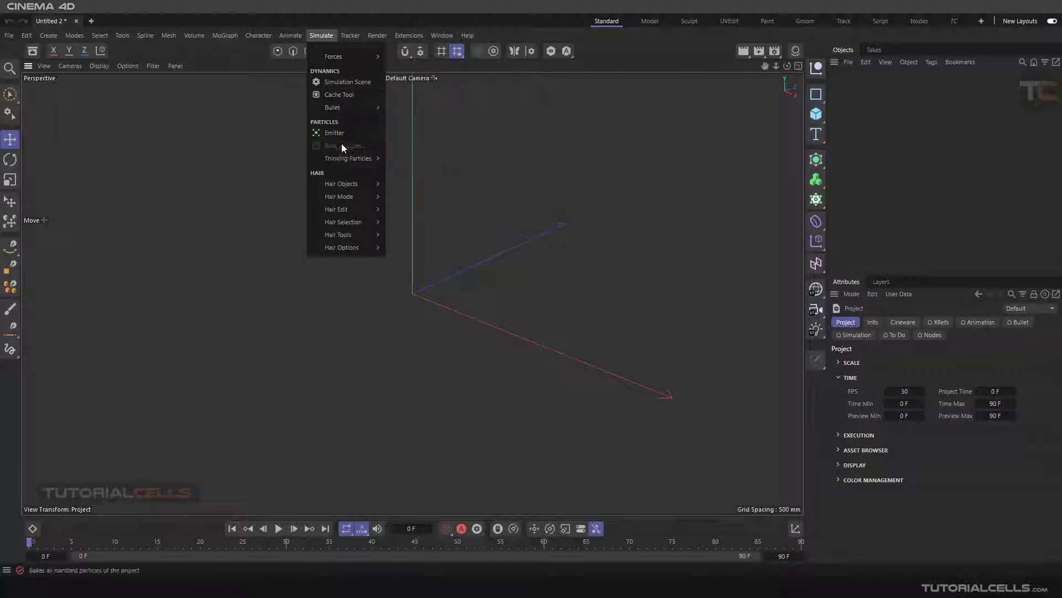
mouse_move(345, 160)
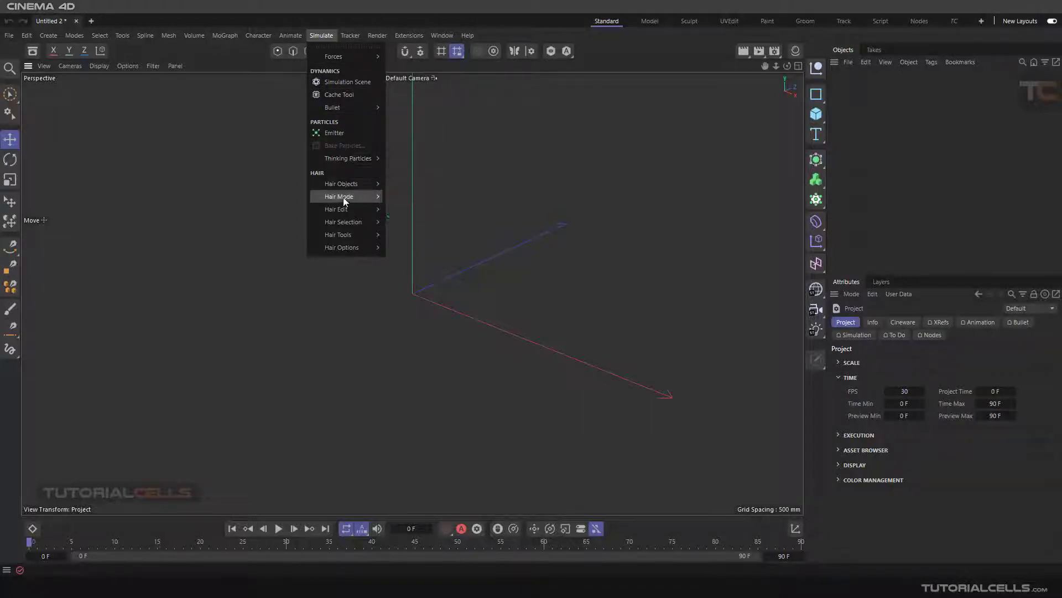
click(354, 134)
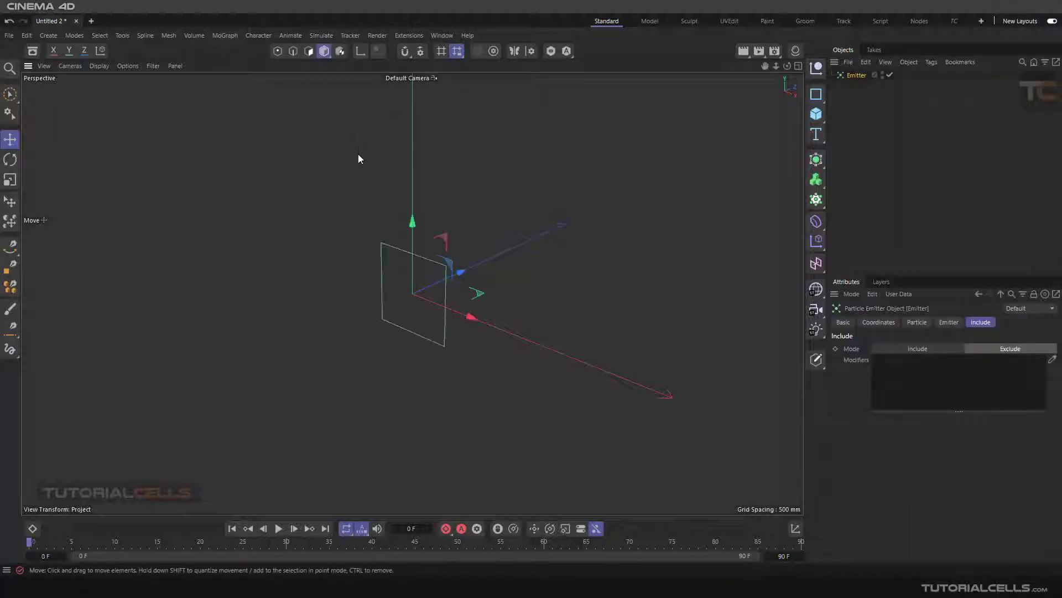
alt+drag(468, 229, 584, 275)
Step: Look through the emitter's Basic, Coordinates, Particle, Emitter and Include properties, ending on the Particle properties
click(843, 322)
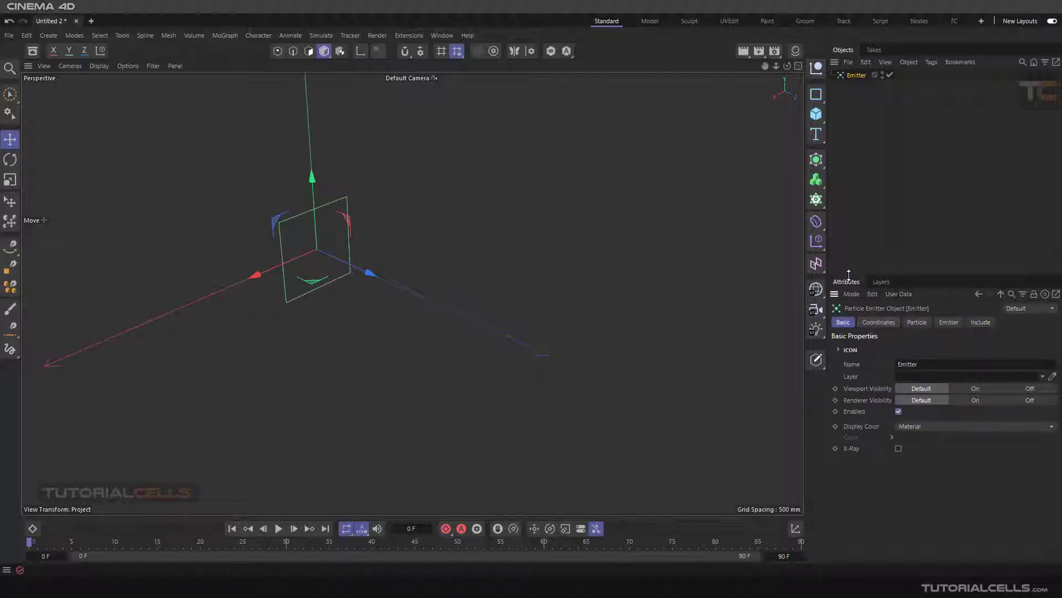
drag(849, 275, 849, 243)
click(879, 291)
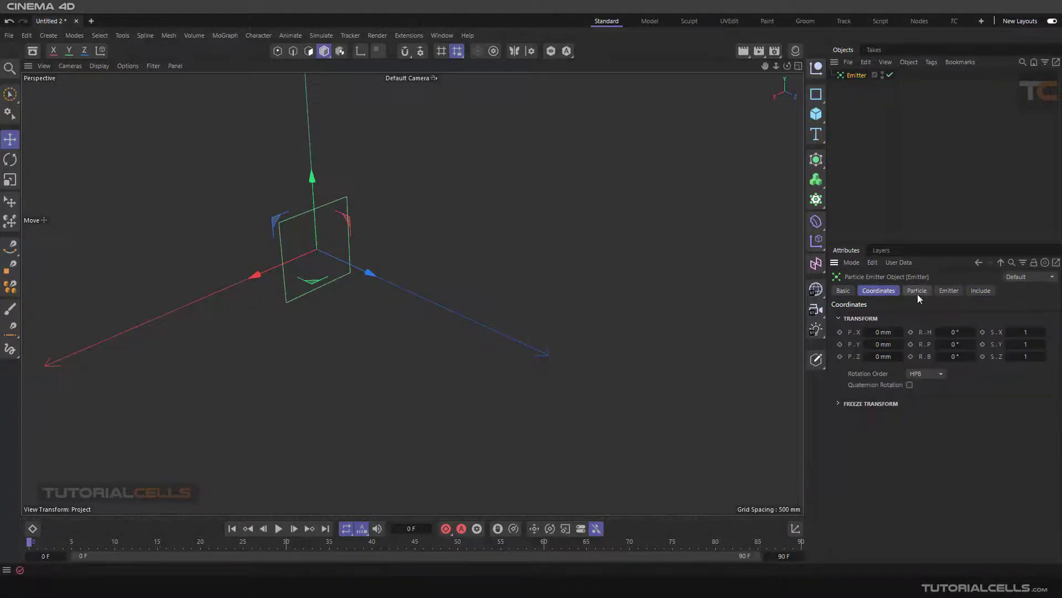
click(918, 292)
click(943, 291)
click(977, 292)
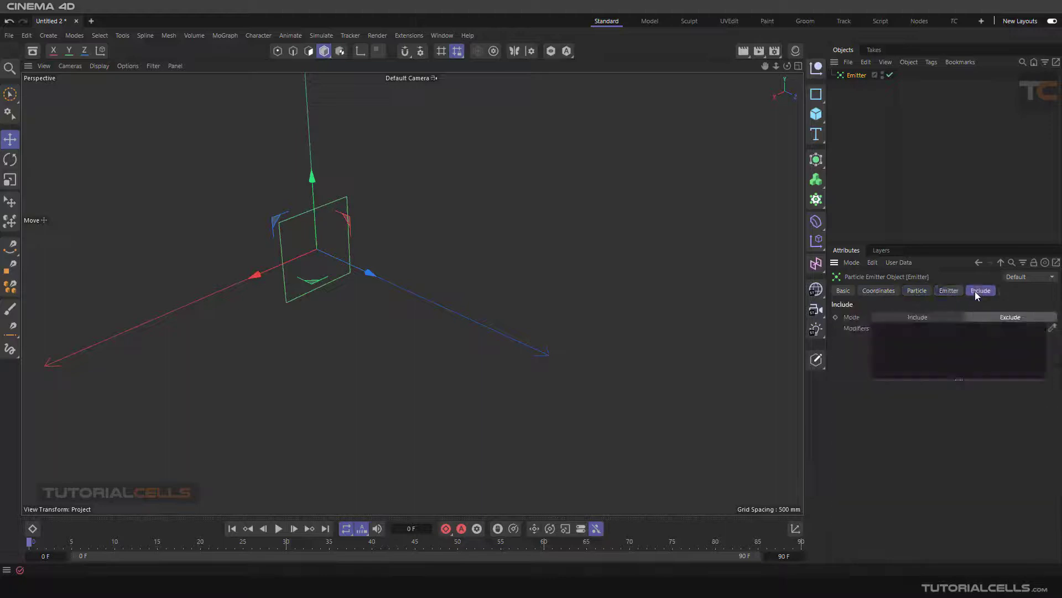
click(918, 291)
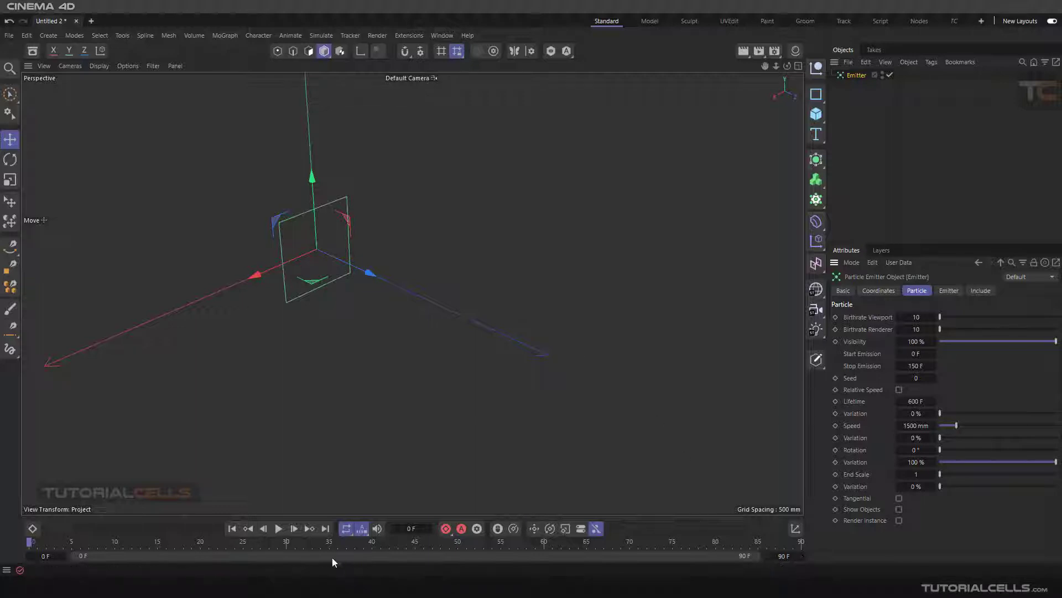
Step: Extend the animation's end time to 500 frames
scroll(421, 343, down, 3)
alt+middle_drag(419, 320, 327, 280)
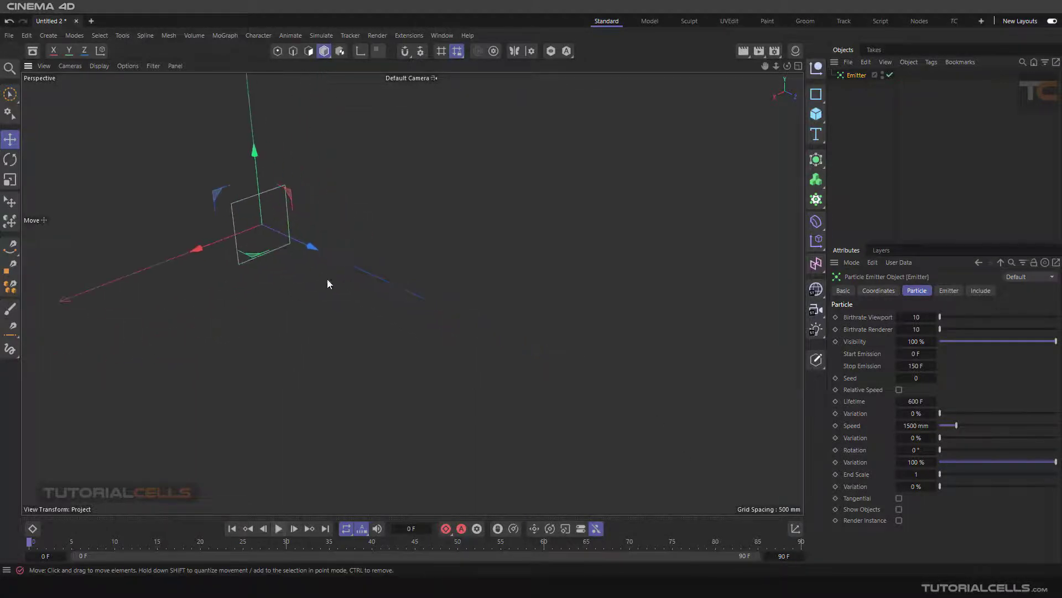
alt+drag(329, 284, 353, 293)
double_click(783, 556)
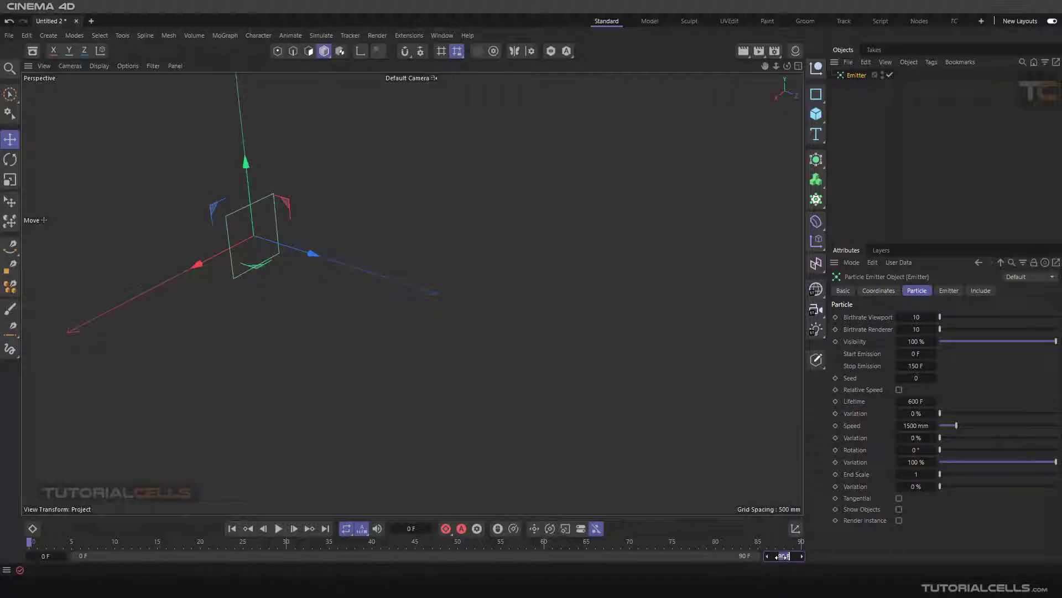
key(Return)
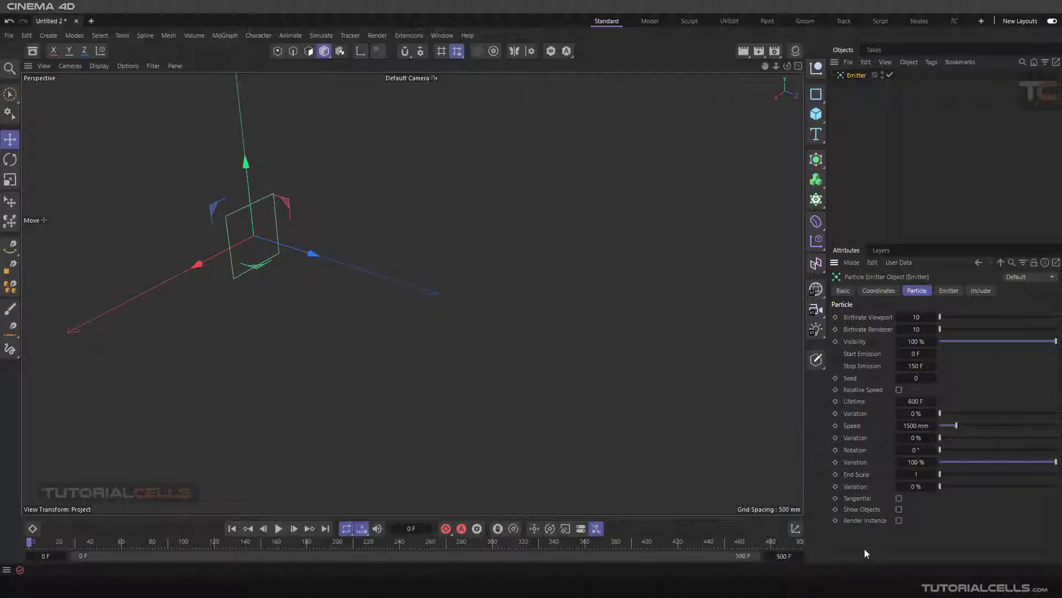
Step: Play the animation to watch the emitter's particles, and restart it from the first frame
click(280, 529)
mouse_move(298, 287)
mouse_down()
mouse_move(357, 322)
mouse_move(353, 306)
mouse_move(301, 268)
mouse_up()
key(ctrl+z)
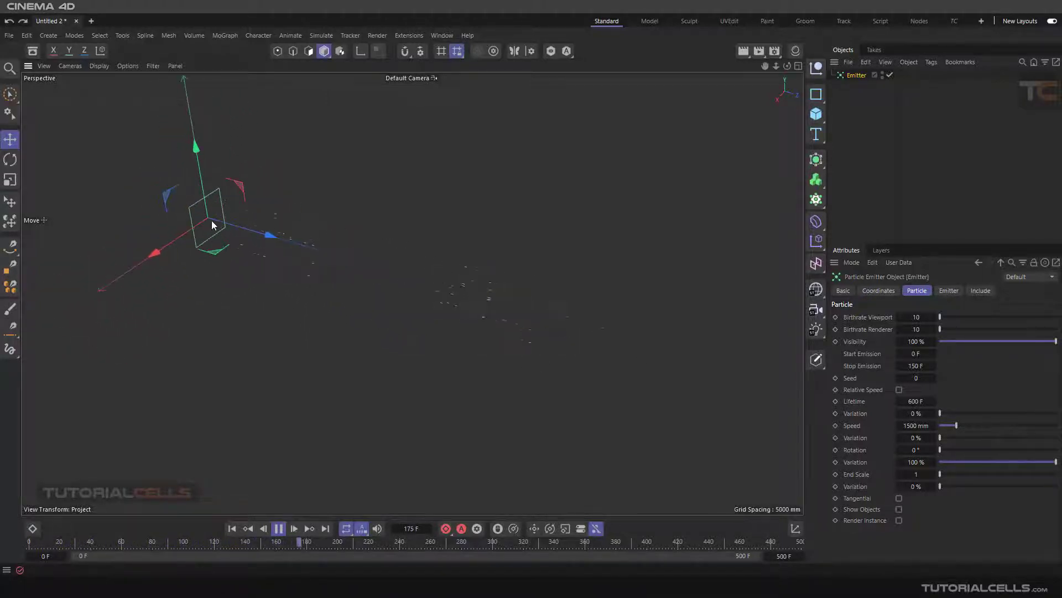
click(232, 529)
click(236, 530)
Step: Add a cube primitive and scale it down uniformly to about 188 mm per side
click(865, 207)
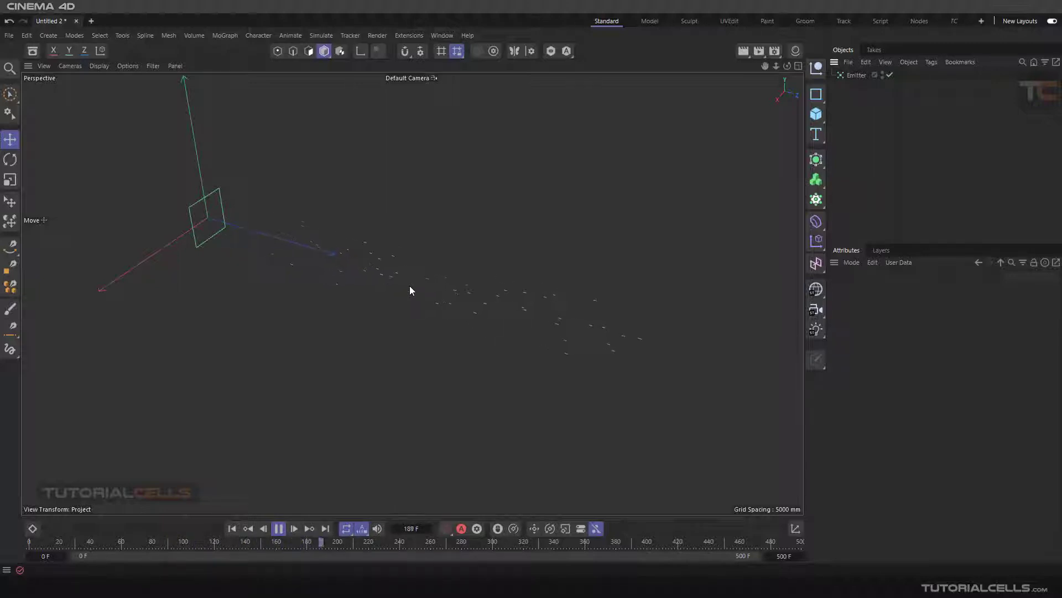
click(816, 114)
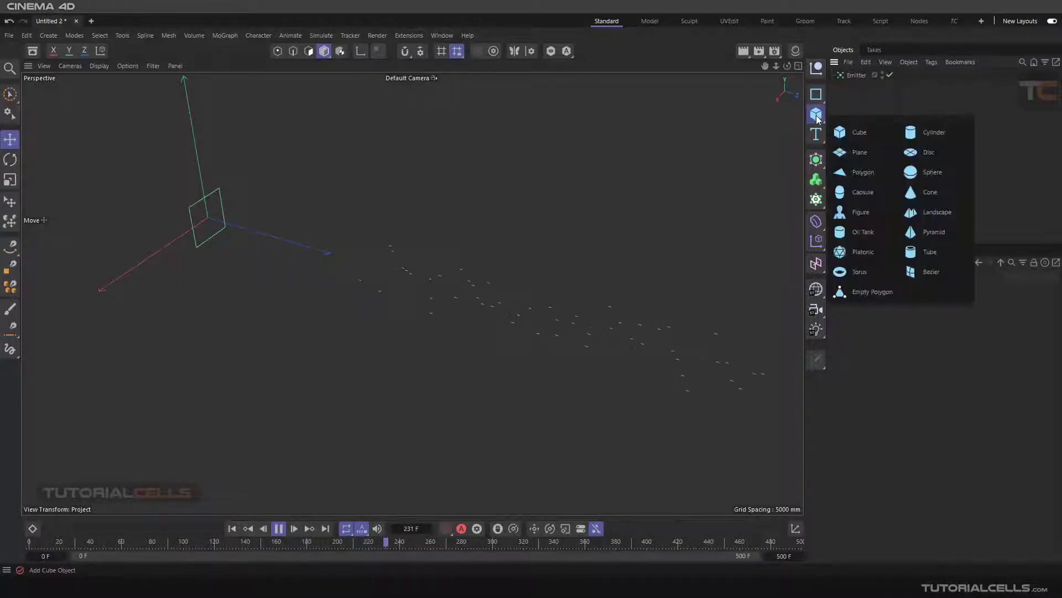
click(848, 133)
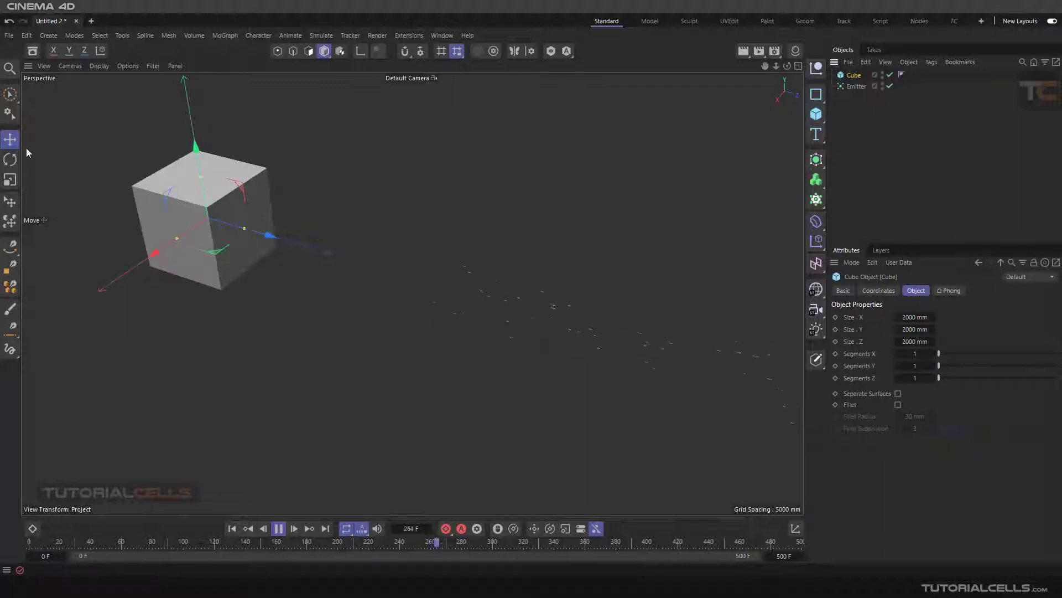
click(10, 179)
drag(466, 111, 217, 263)
drag(474, 173, 285, 202)
drag(524, 210, 406, 220)
drag(473, 224, 449, 228)
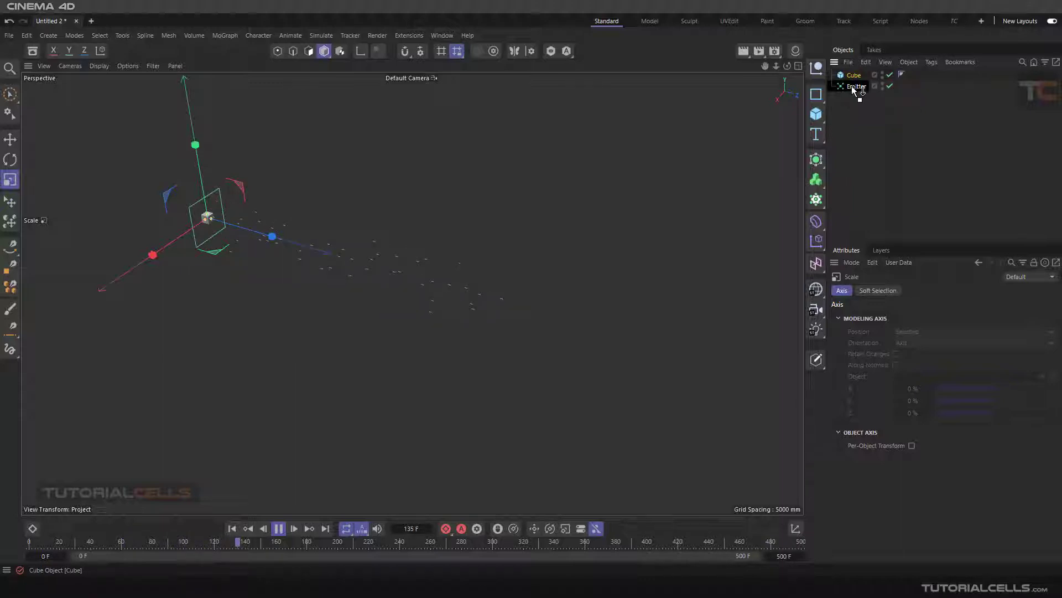
Step: Make the cube a child of the emitter and enable Show Objects in the emitter's particle settings
drag(852, 85, 855, 87)
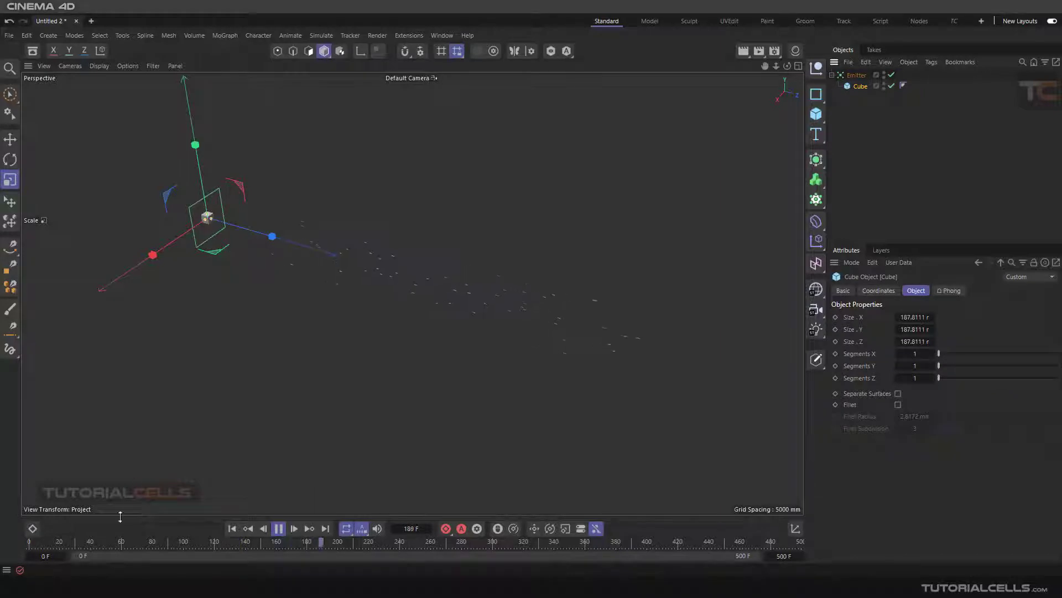
click(232, 529)
click(855, 75)
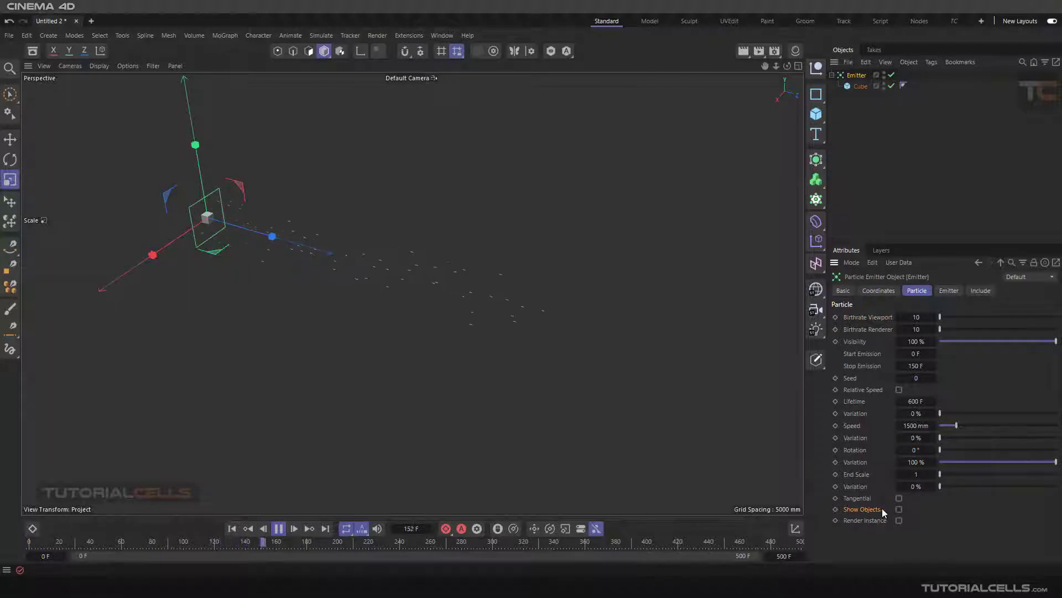
click(899, 509)
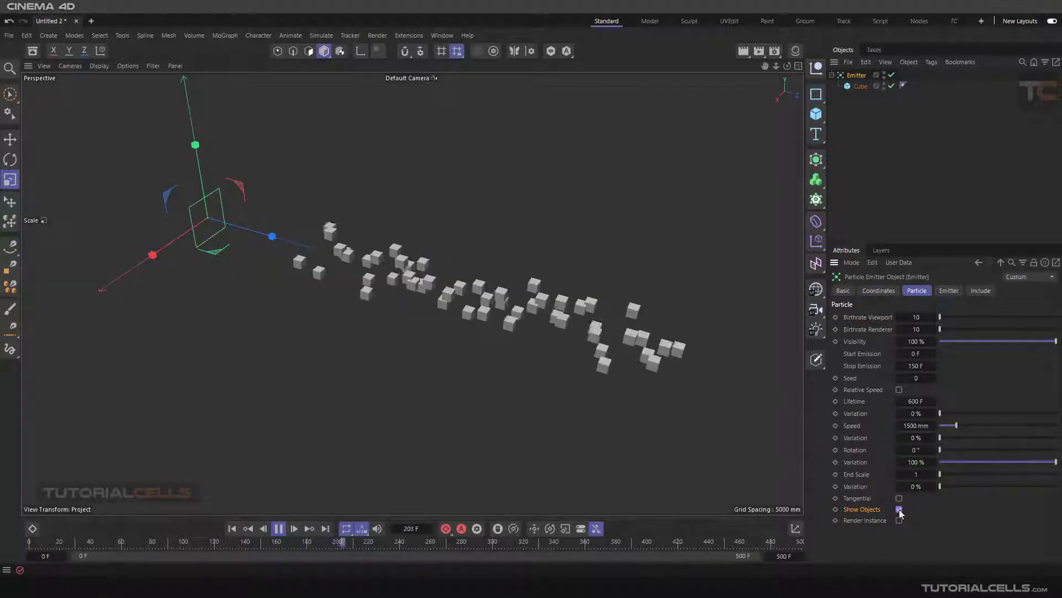
Step: Replay the simulation from the start and pause at frame 200 to examine the stream of emitted cubes
click(233, 529)
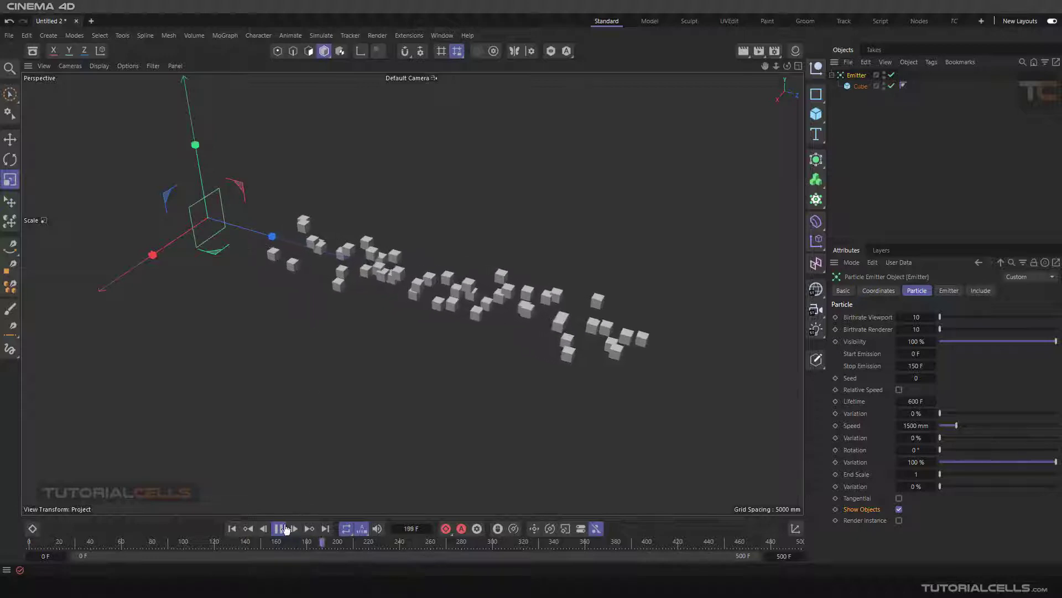
click(278, 529)
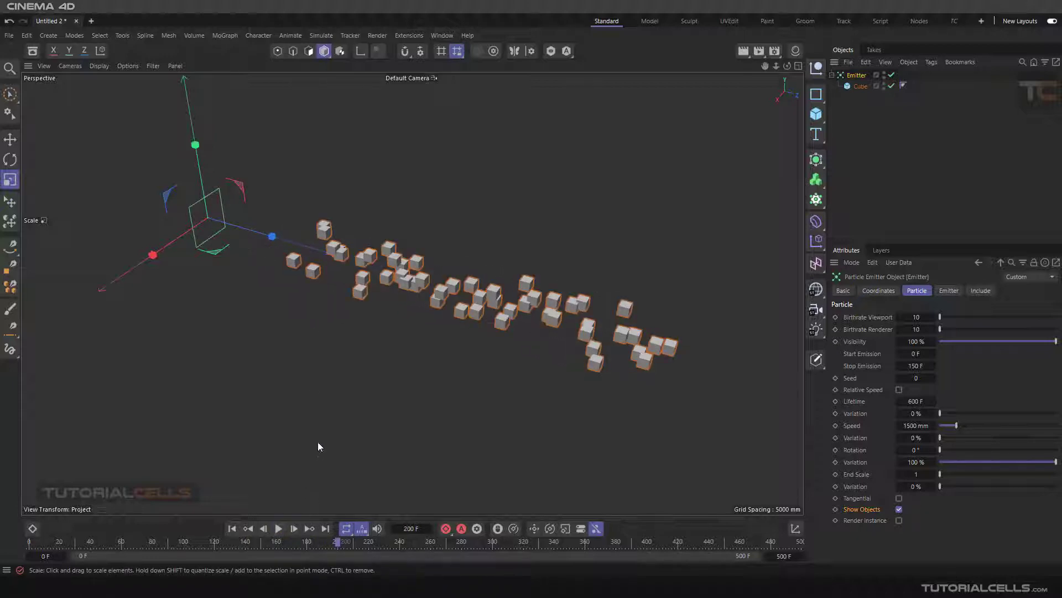
scroll(373, 399, down, 5)
alt+middle_drag(374, 385, 294, 301)
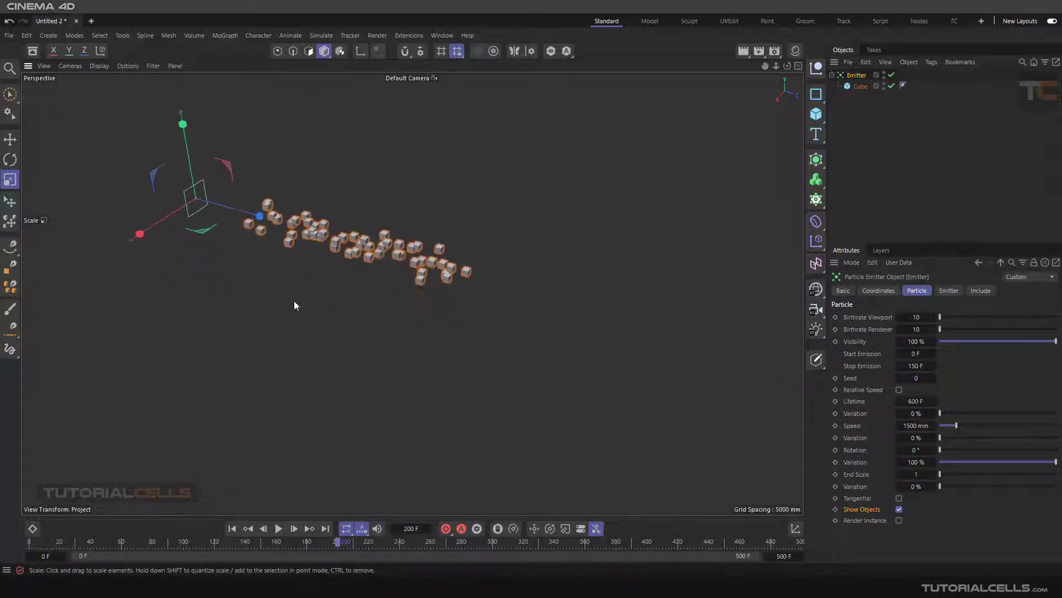
scroll(294, 301, down, 2)
alt+middle_drag(365, 305, 342, 295)
alt+drag(342, 296, 359, 301)
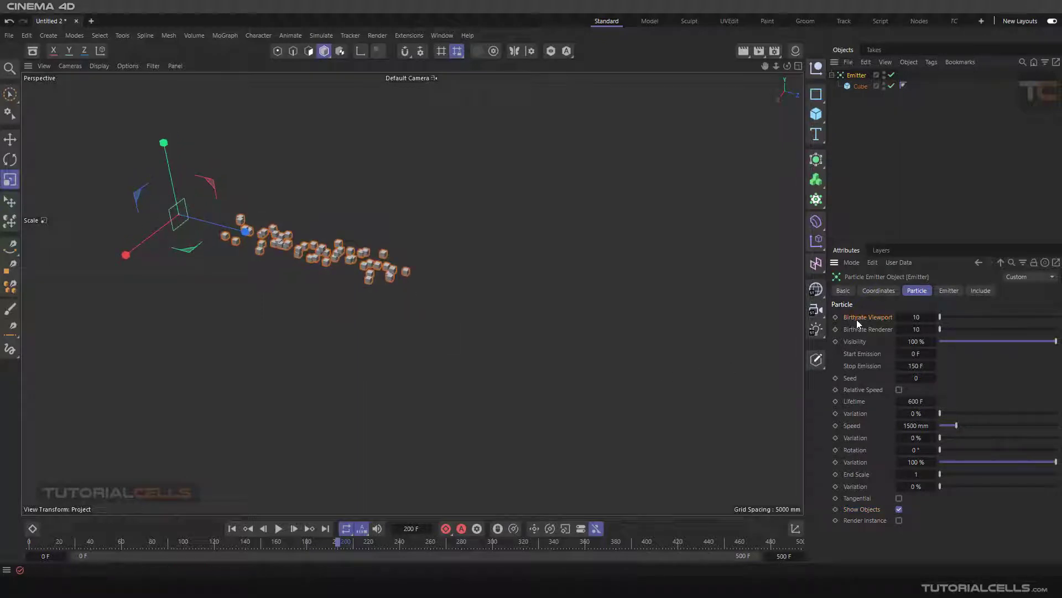
scroll(226, 240, up, 1)
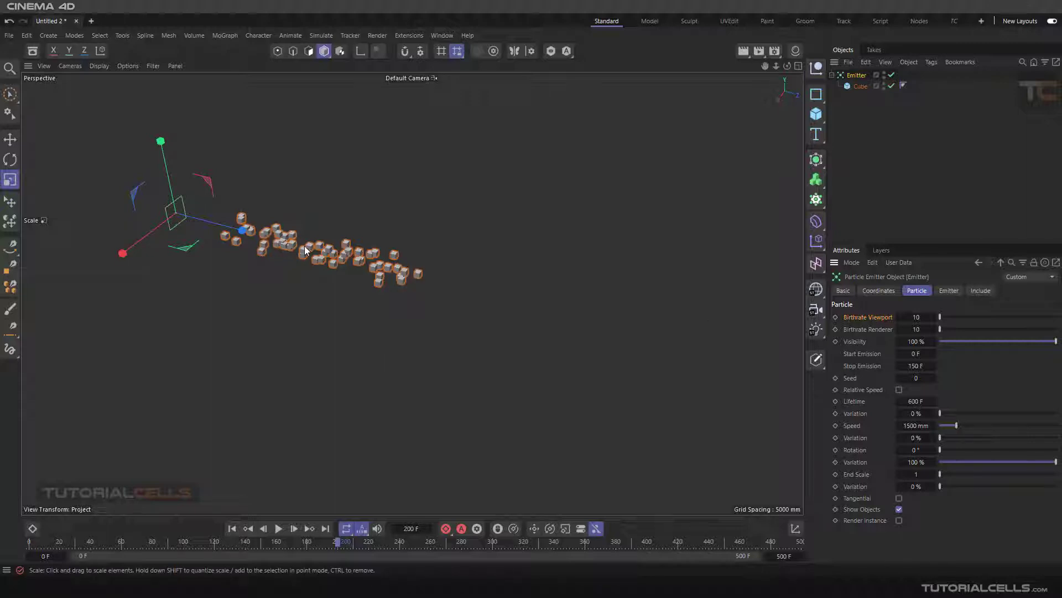
Step: Set the emitter's Birthrate Viewport to 5 and replay the simulation from the start, pausing at frame 179
click(916, 317)
text(5)
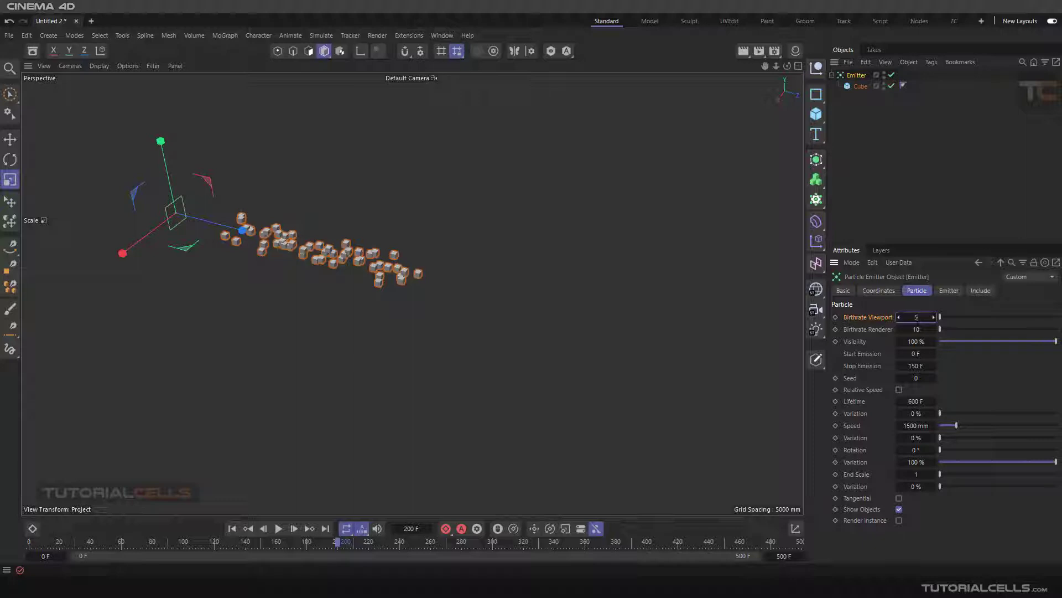
click(232, 528)
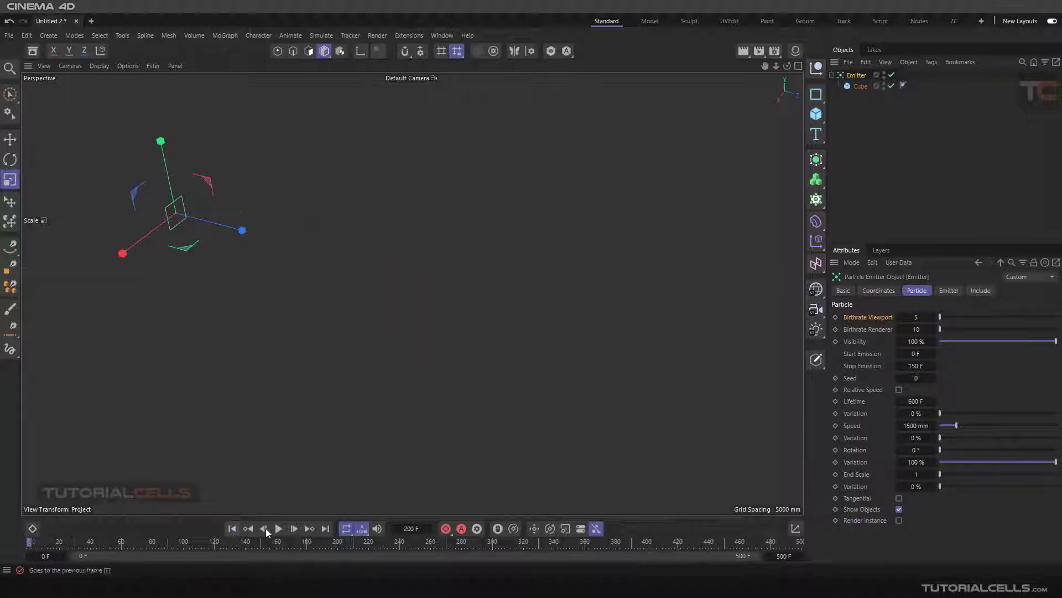
click(280, 528)
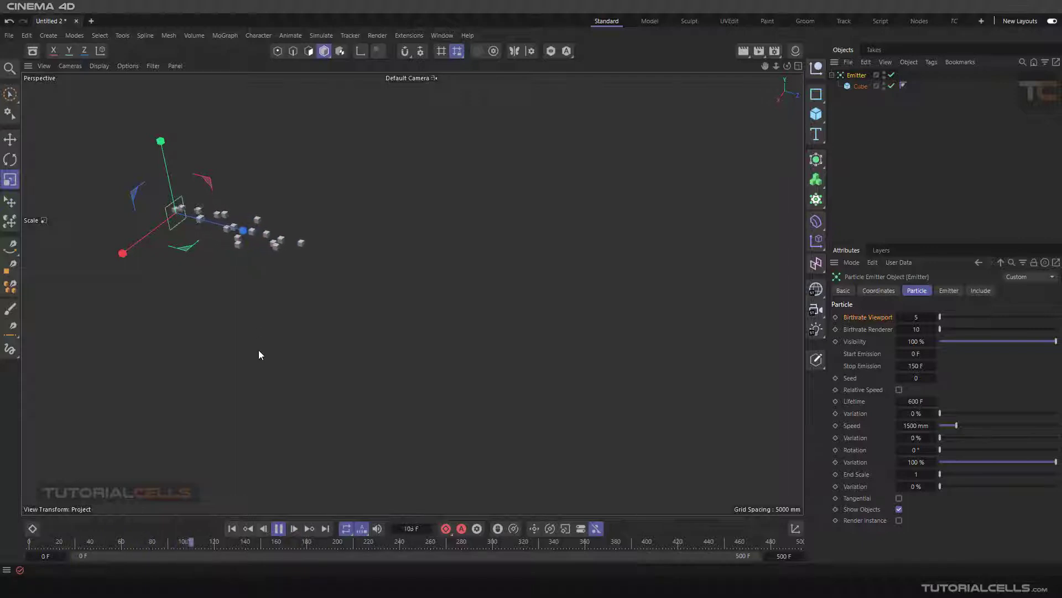
click(279, 528)
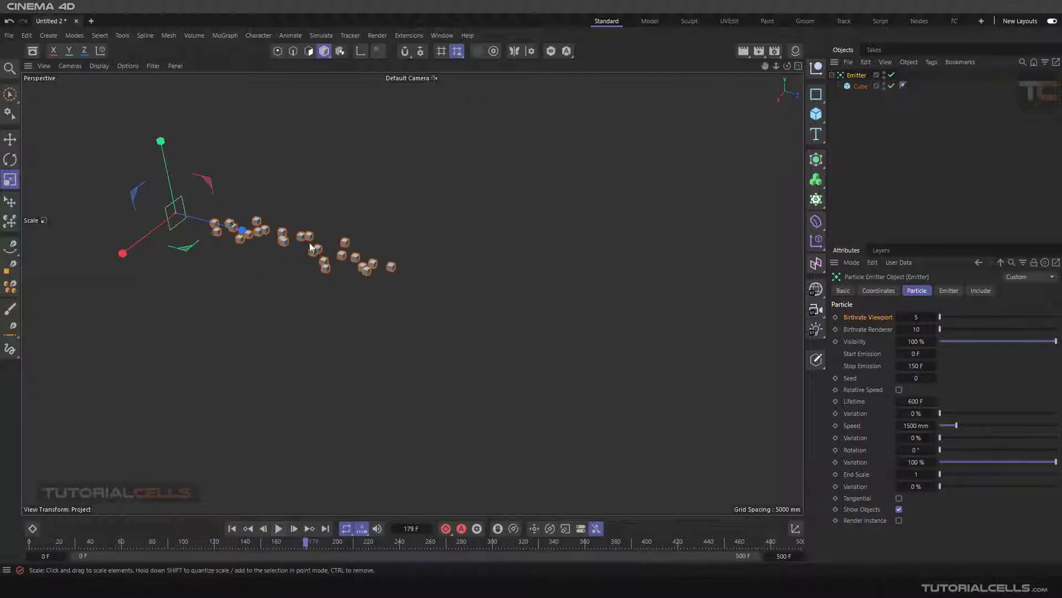
Step: Render the current frame in the viewport and in the Picture Viewer to compare particle amounts, and close the Picture Viewer
click(745, 53)
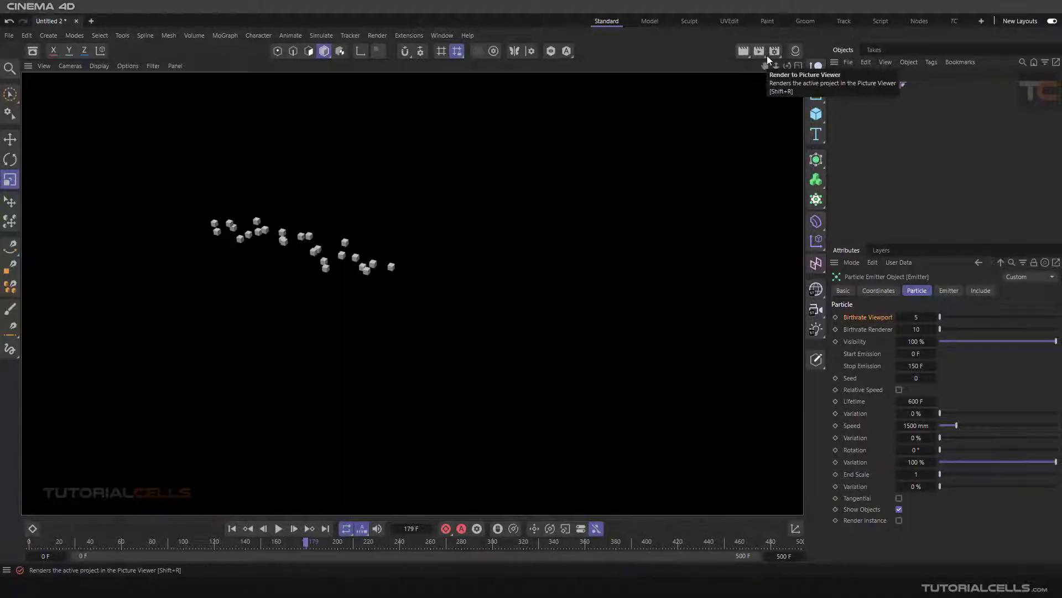
click(759, 50)
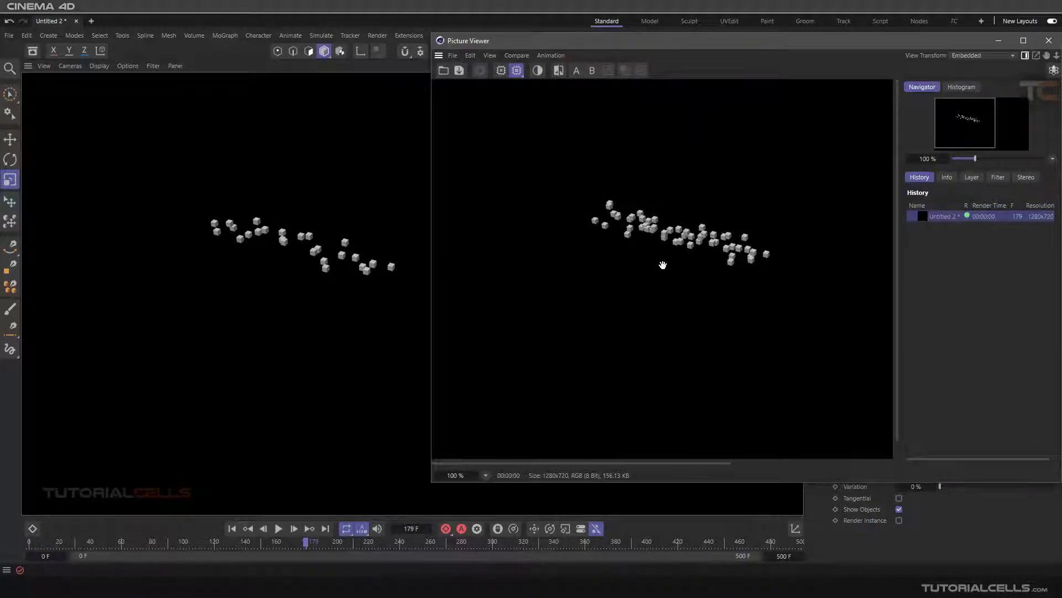
drag(693, 41, 526, 55)
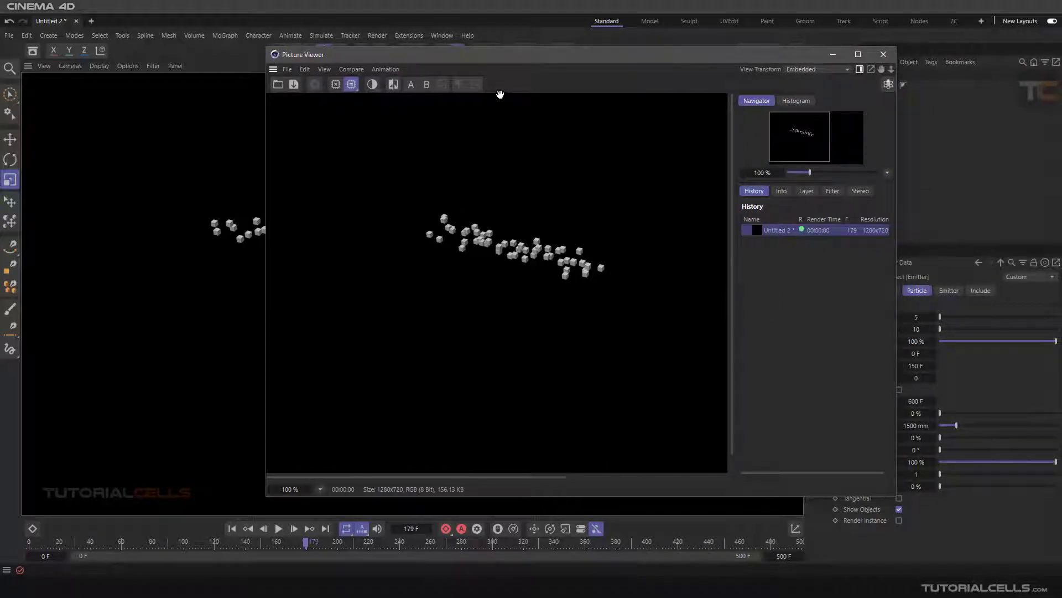
drag(501, 54, 547, 57)
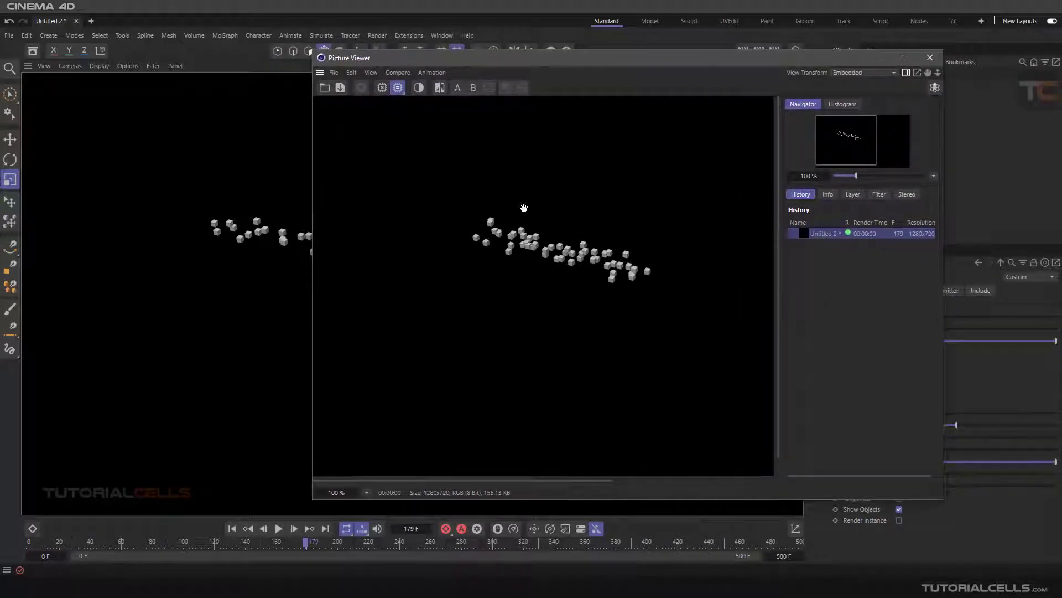
click(929, 57)
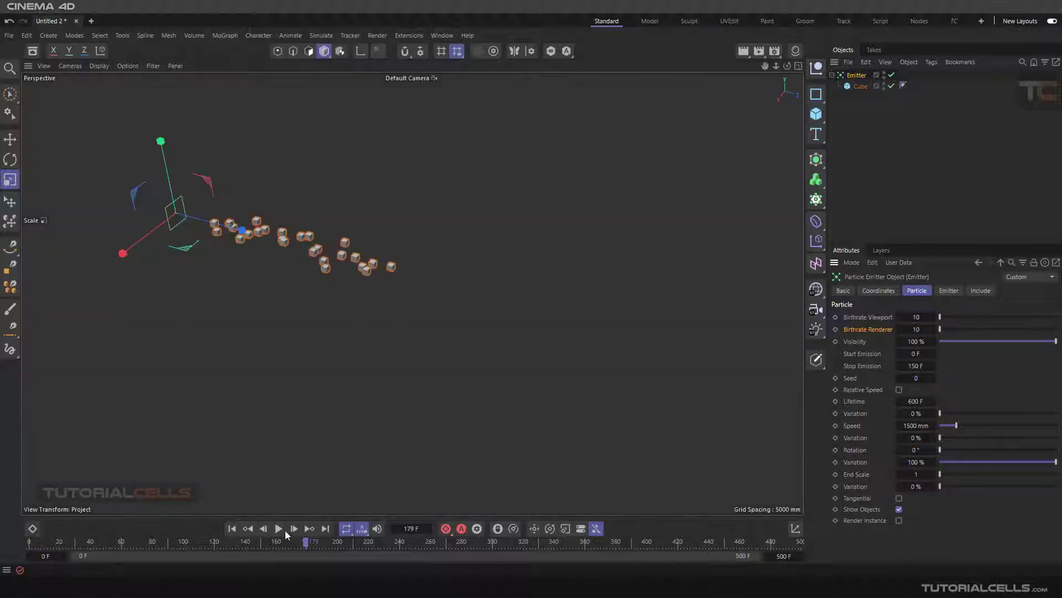
Step: Replay the simulation from frame 0 and set both Birthrate Viewport and Birthrate Renderer to 20
click(231, 528)
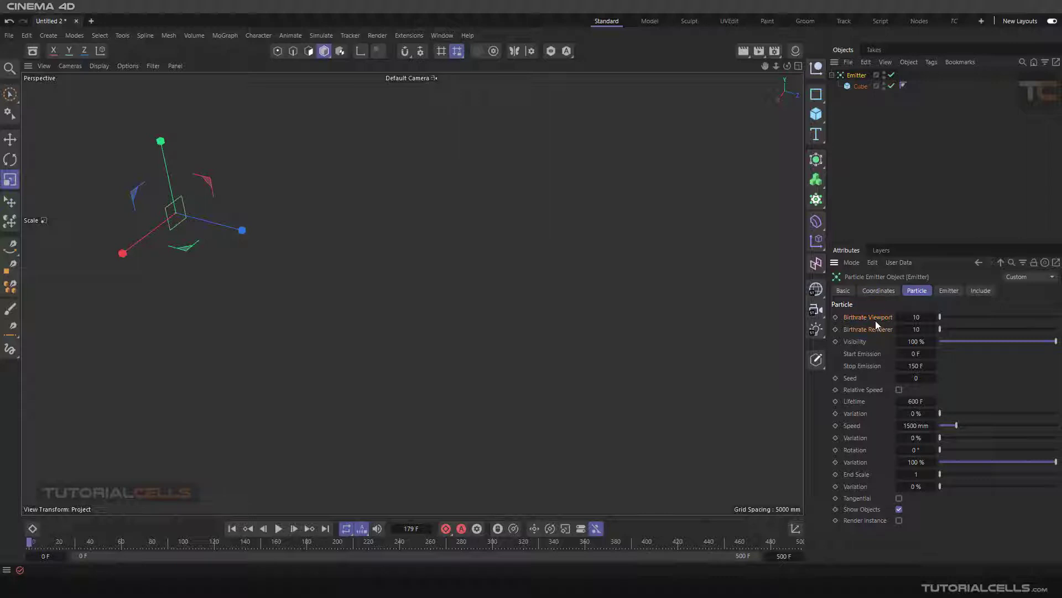
click(278, 528)
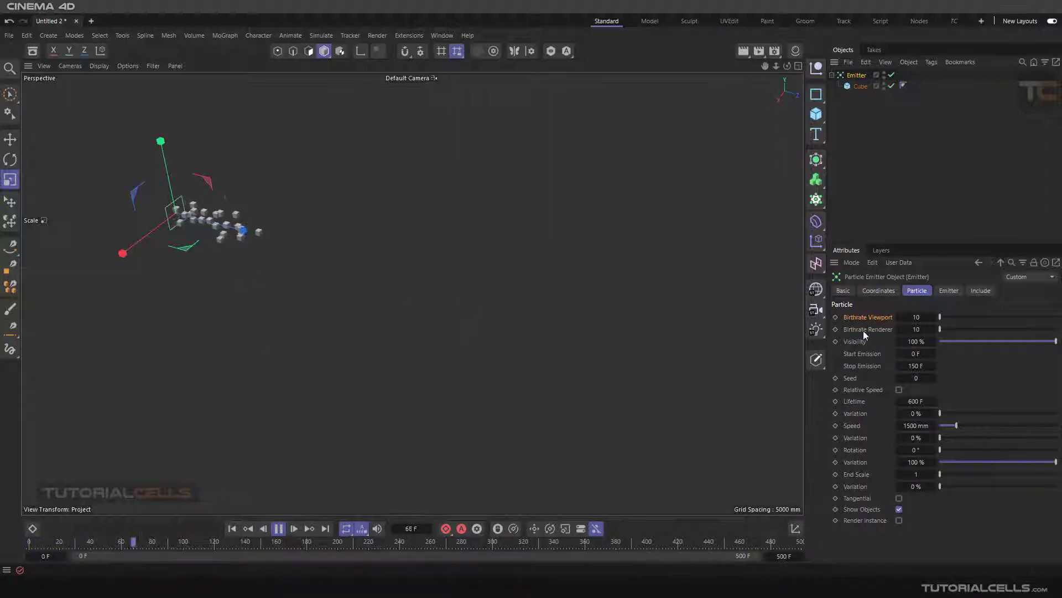
double_click(914, 318)
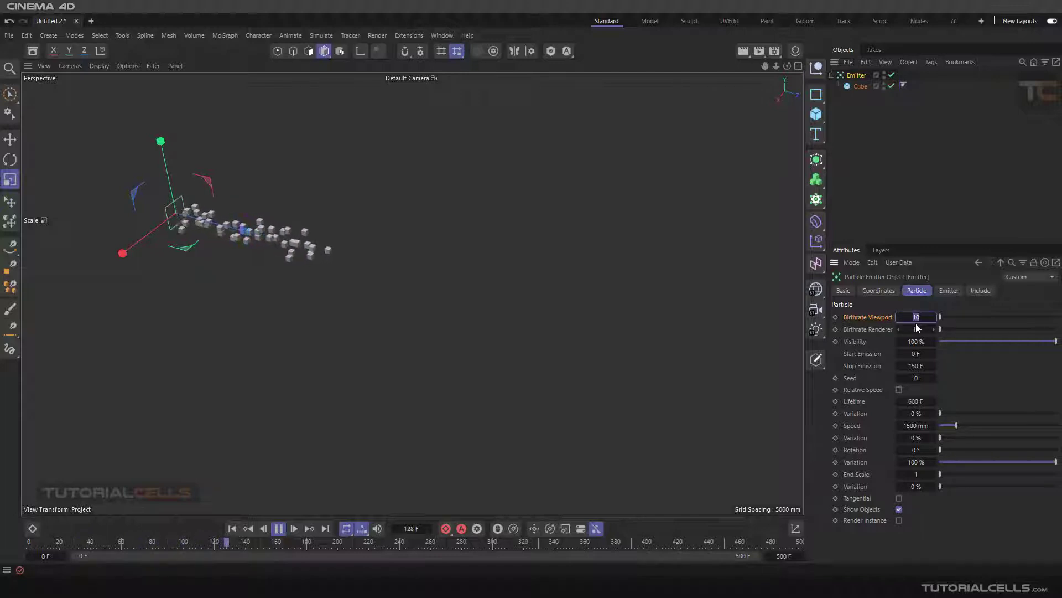
text(20)
double_click(916, 330)
text(20)
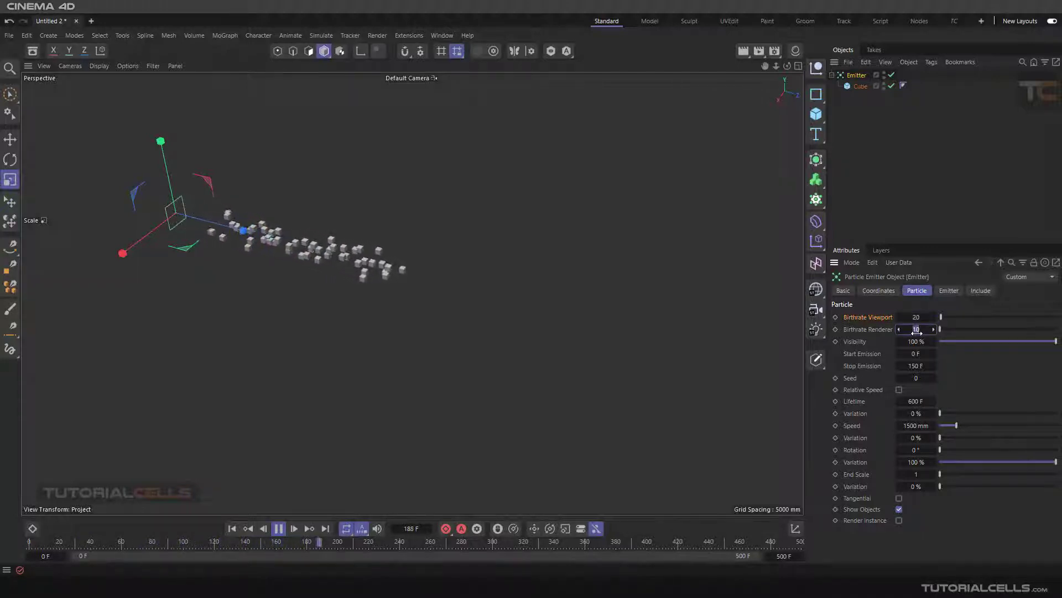
Step: Confirm the Birthrate Renderer value of 20 and replay the simulation from frame 0
key(Return)
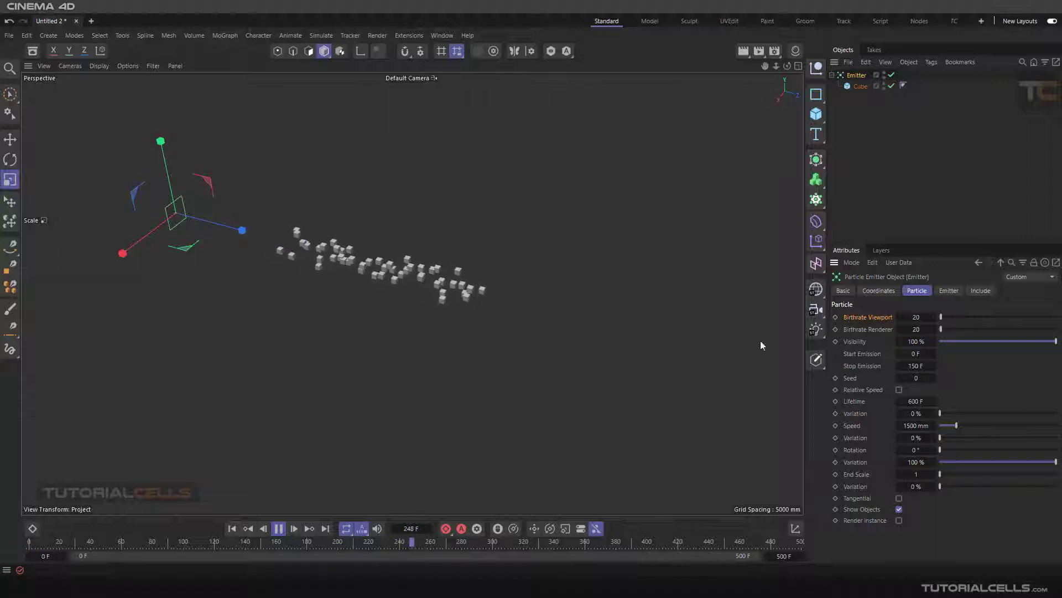
click(232, 529)
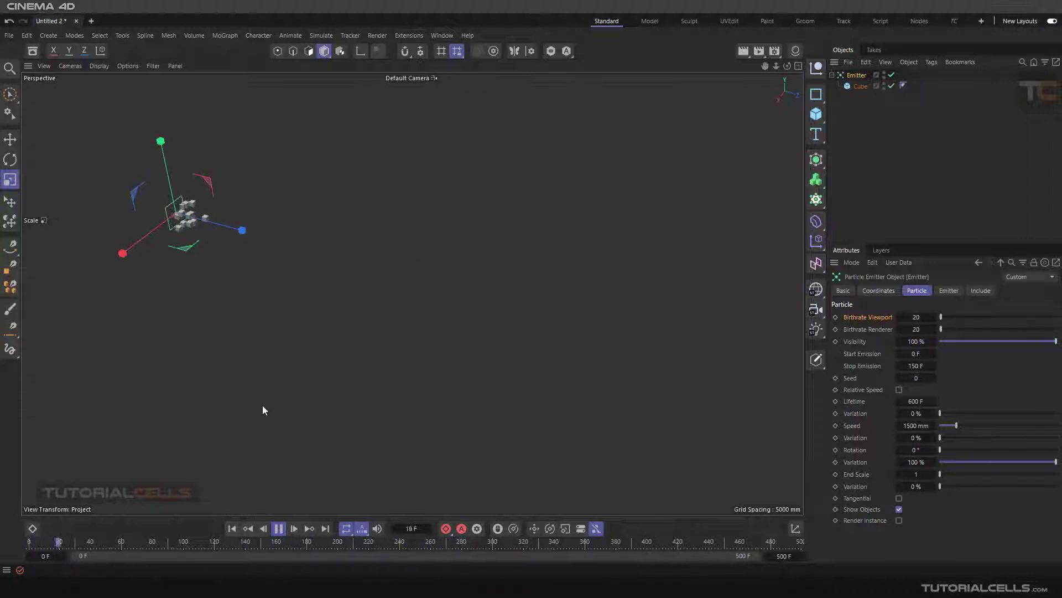
click(232, 533)
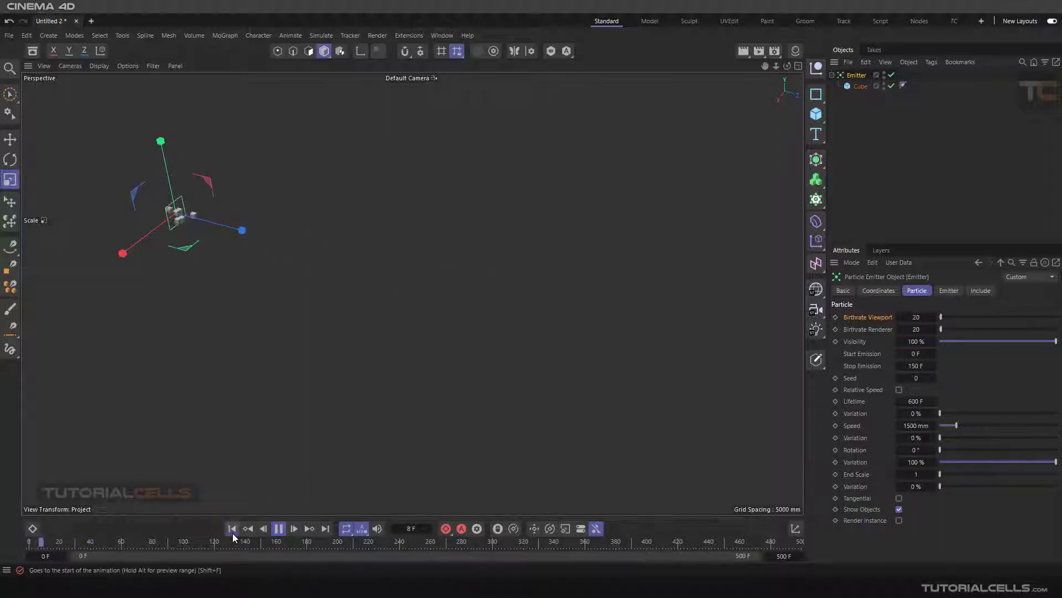
click(232, 533)
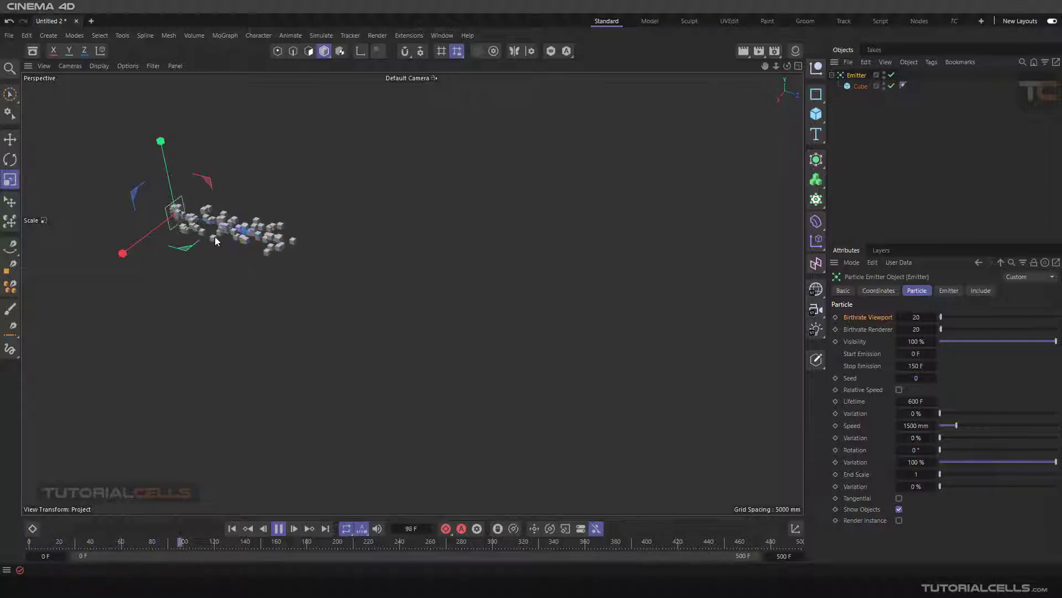
Step: Inspect the Cube's object properties during playback, and reselect the Emitter with the simulation stopped at frame 0
click(860, 86)
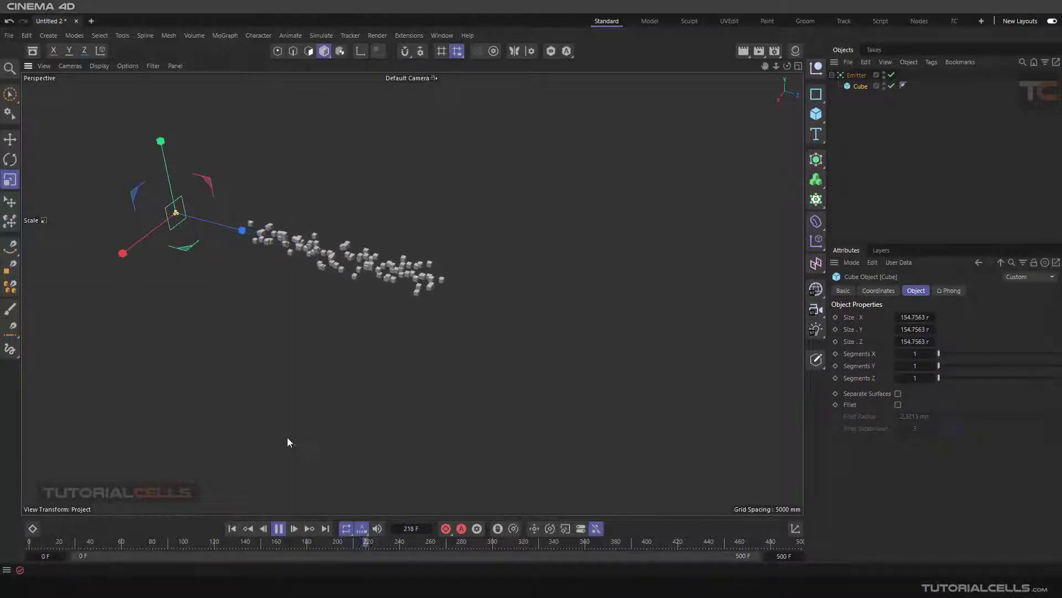
click(232, 528)
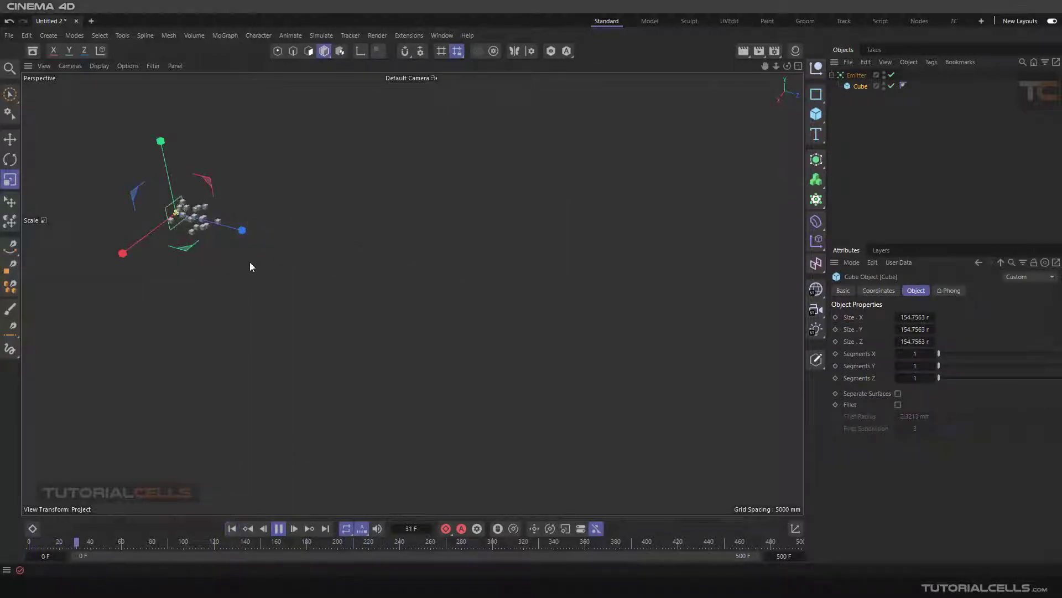
click(857, 75)
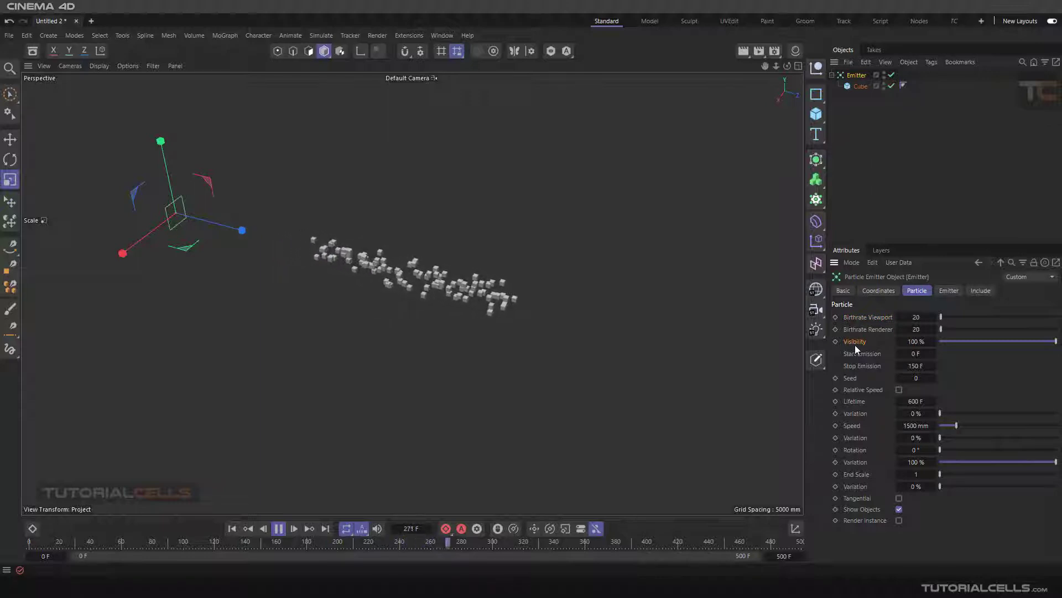
click(273, 529)
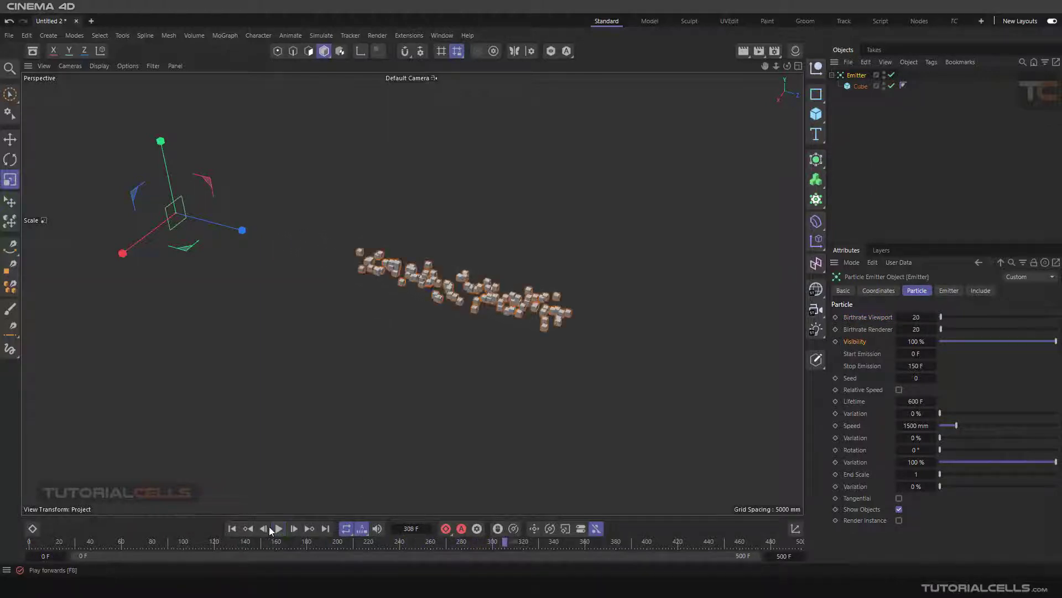
click(232, 528)
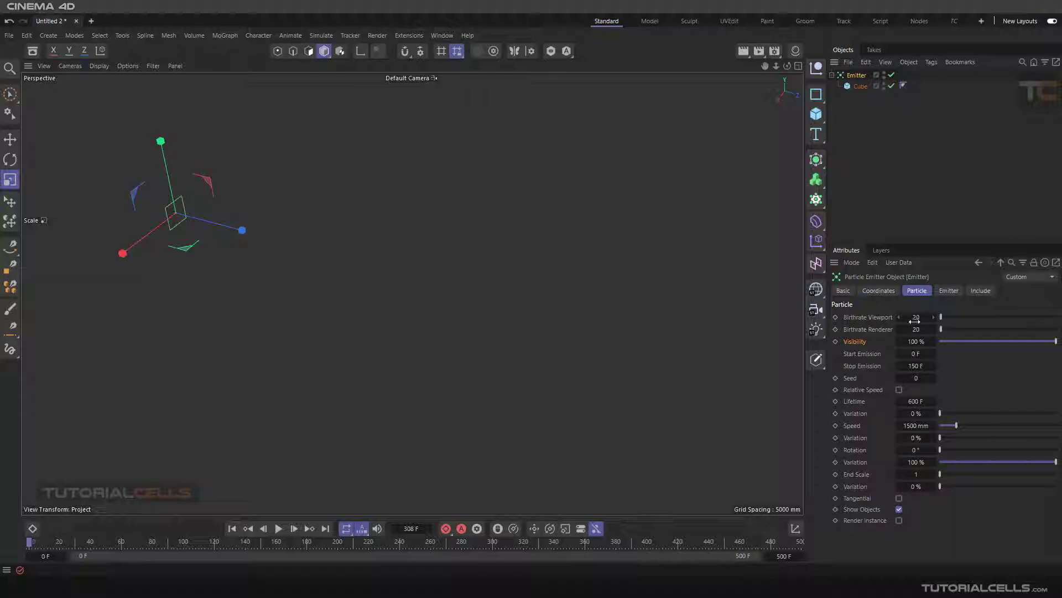
Step: Keyframe the emitter's Visibility at 100% on frame 0 and at 50% on frame 91
click(836, 342)
click(275, 530)
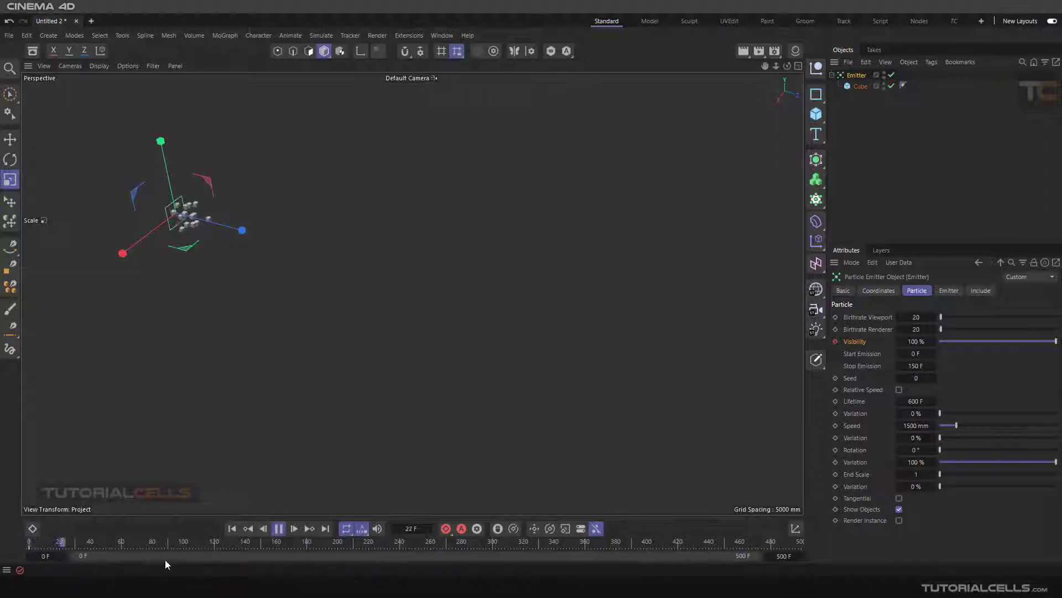
click(278, 528)
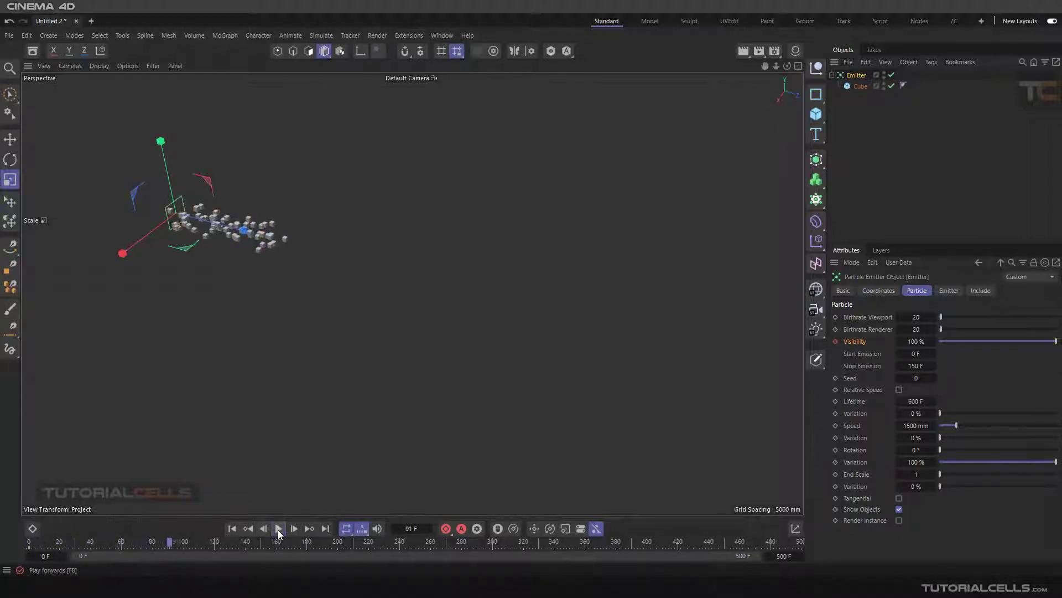
click(916, 341)
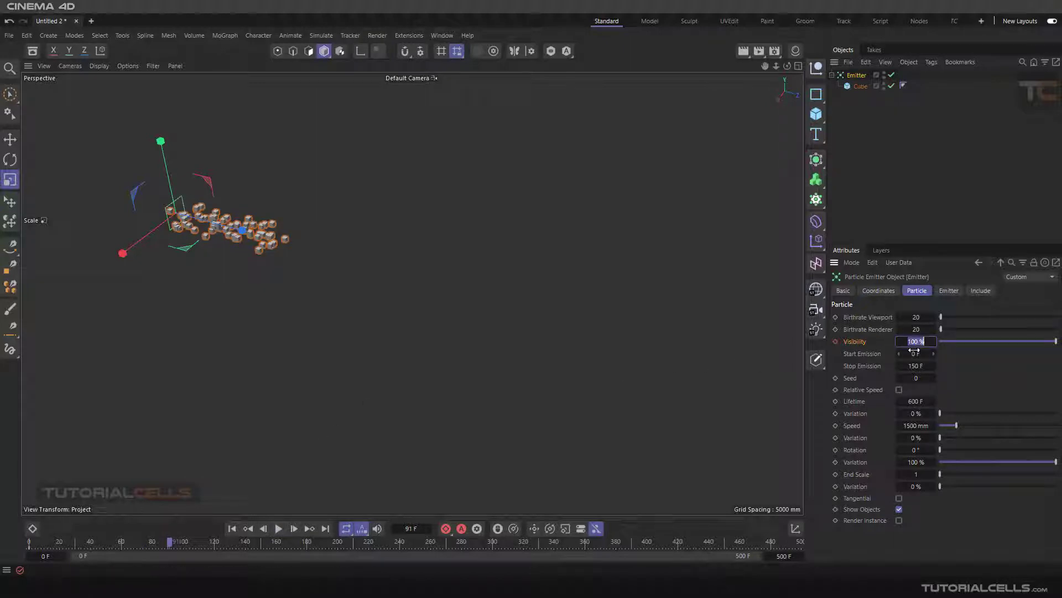
text(50)
key(Return)
click(836, 342)
Step: Replay the simulation from the start to examine the effect of the two Visibility keyframes on the emitted cubes
click(232, 528)
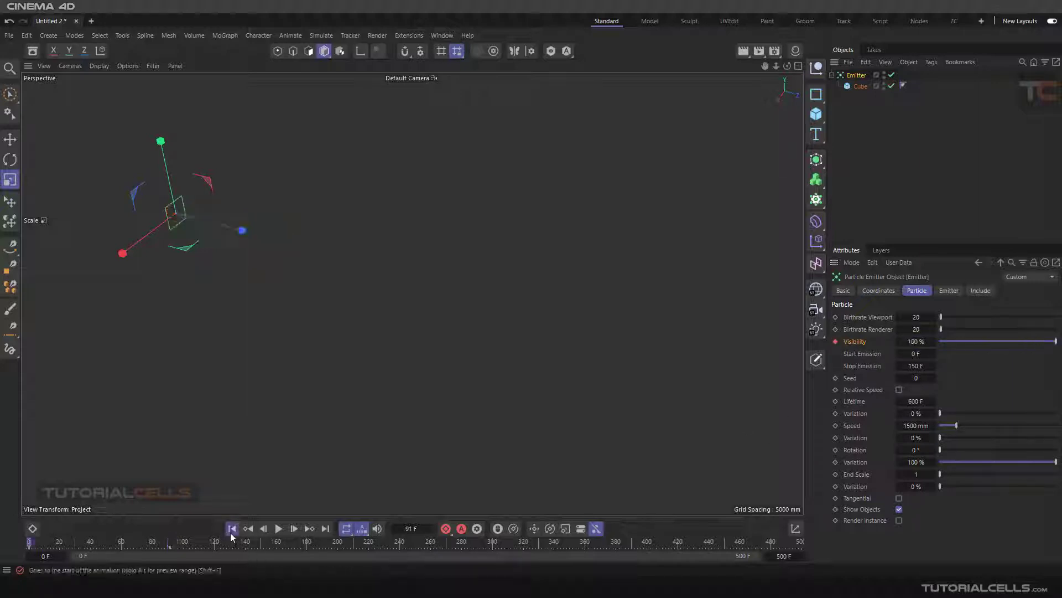
click(278, 529)
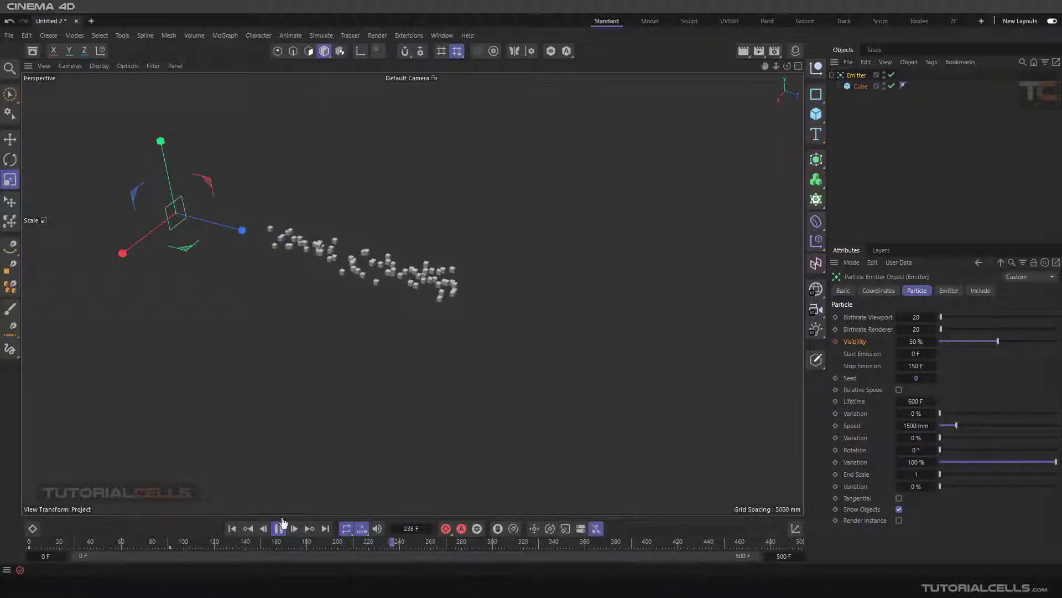
click(232, 529)
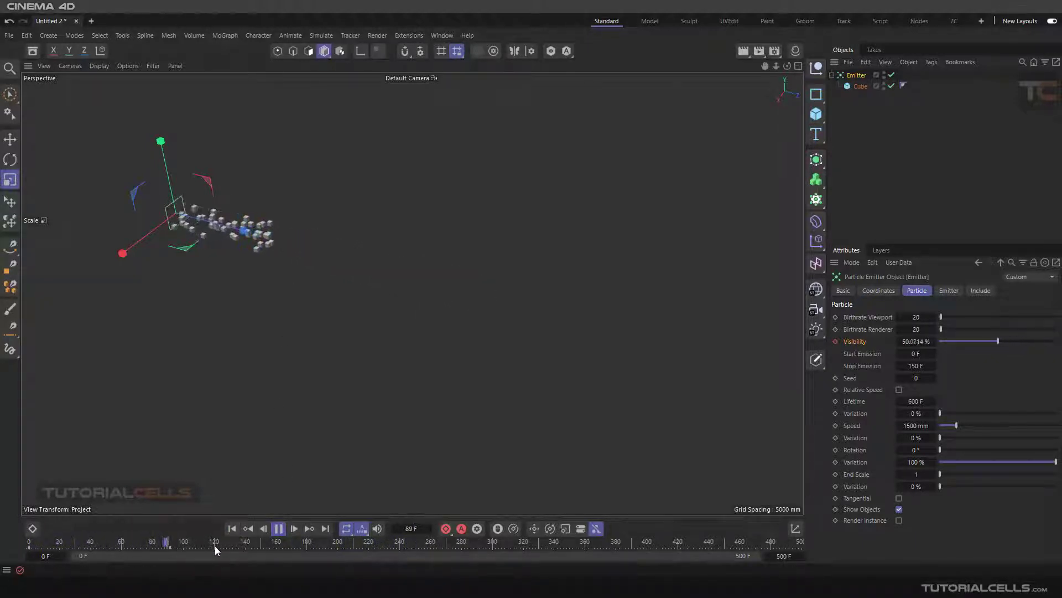
Step: Pause the playback at frame 134 and keyframe the emitter's Visibility at 5% there
click(278, 529)
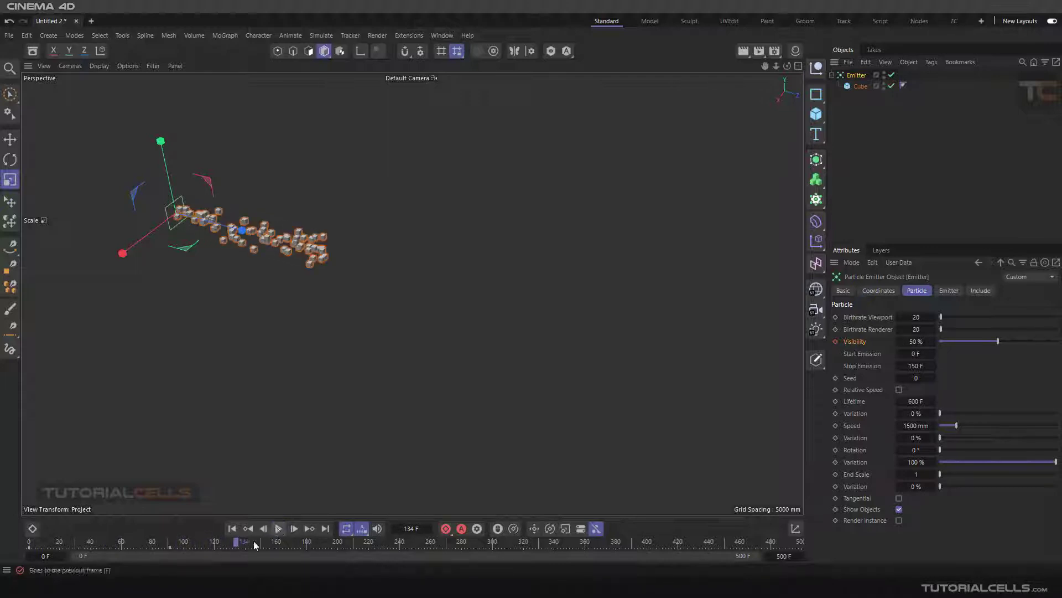
double_click(915, 342)
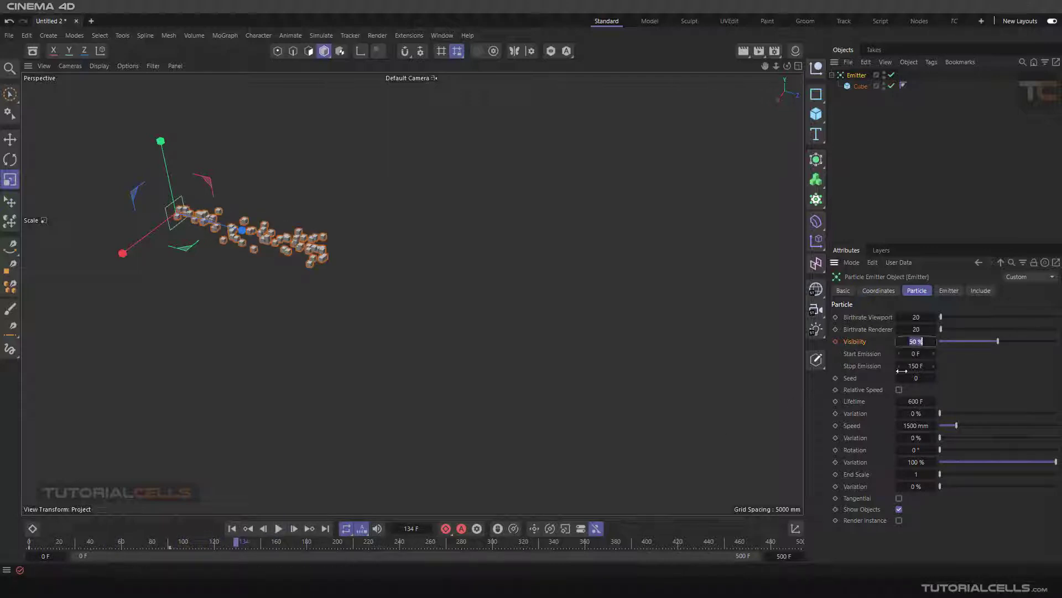
text(5)
click(835, 342)
Step: Replay the simulation from the start, pause it at frame 253 and scrub back to frame 0
click(232, 528)
click(278, 528)
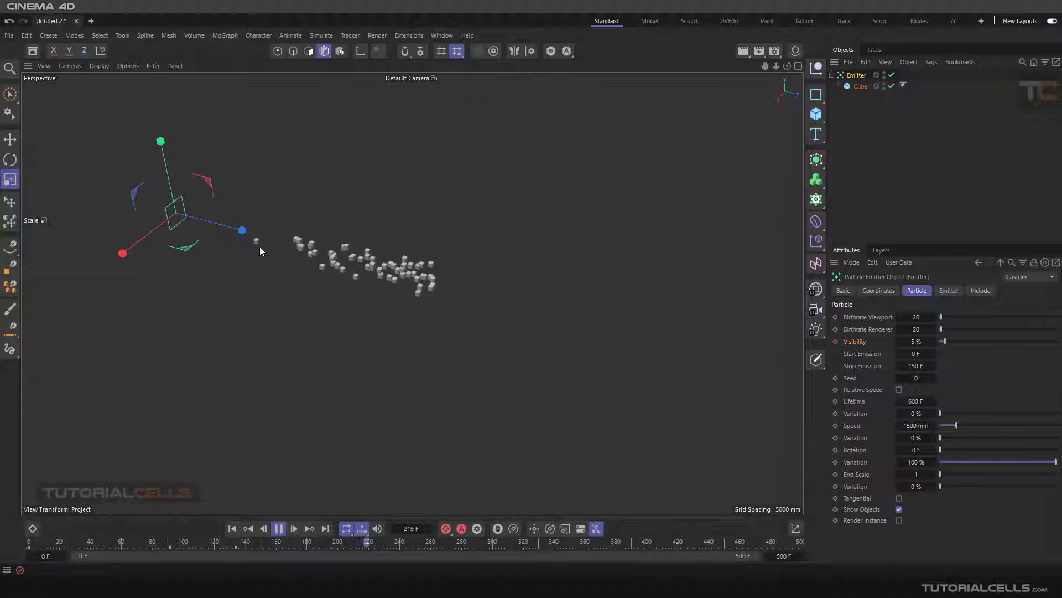
click(277, 529)
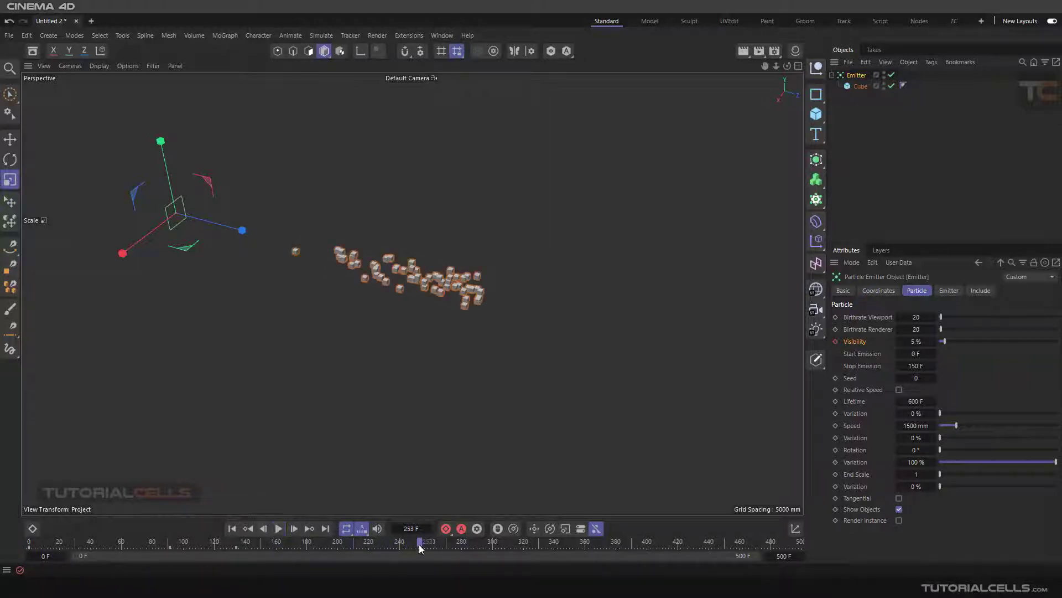
drag(419, 543, 33, 553)
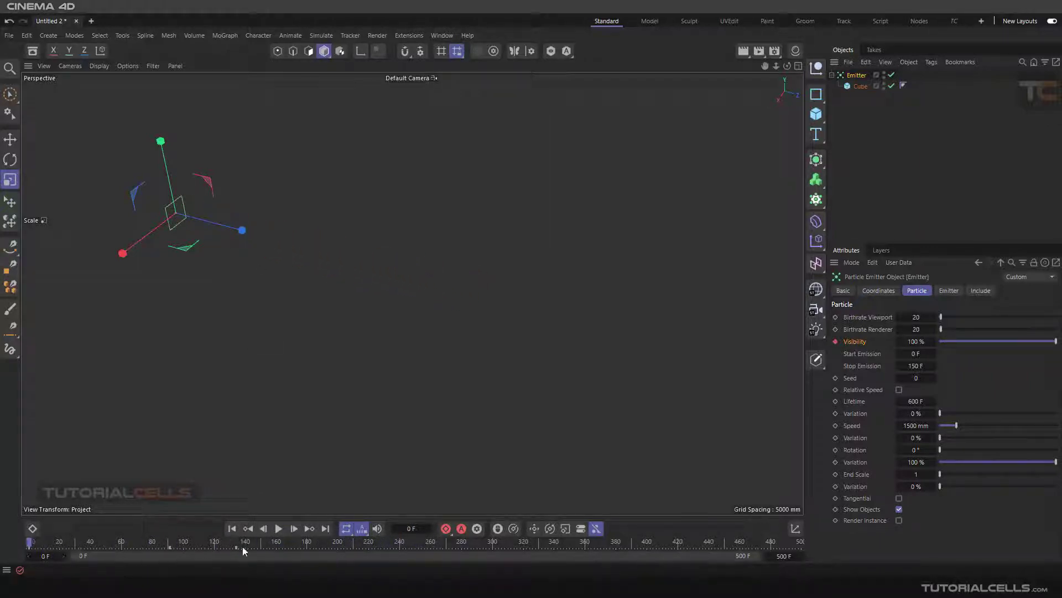
Step: Delete all the Visibility keyframes from the timeline and go to frame 147
drag(243, 546, 91, 547)
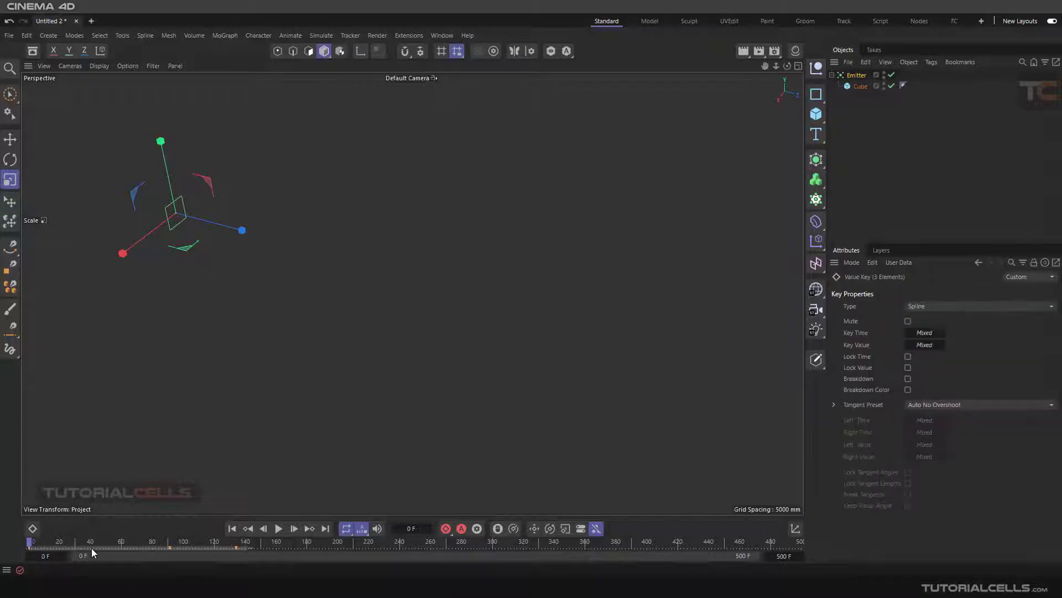
click(255, 548)
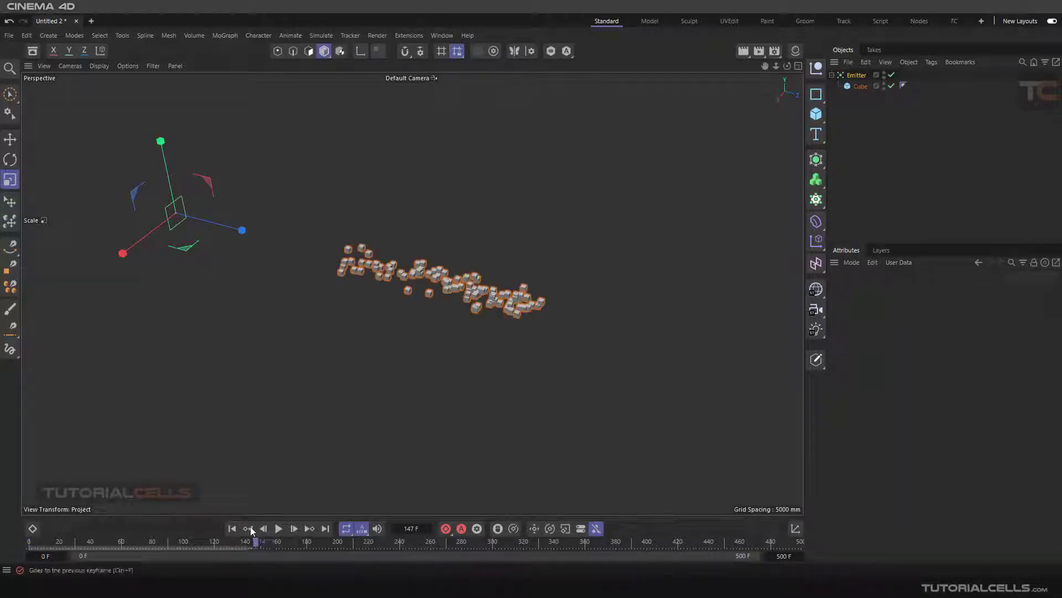
Step: Return to frame 0 and select the Emitter with the Move tool active
click(232, 528)
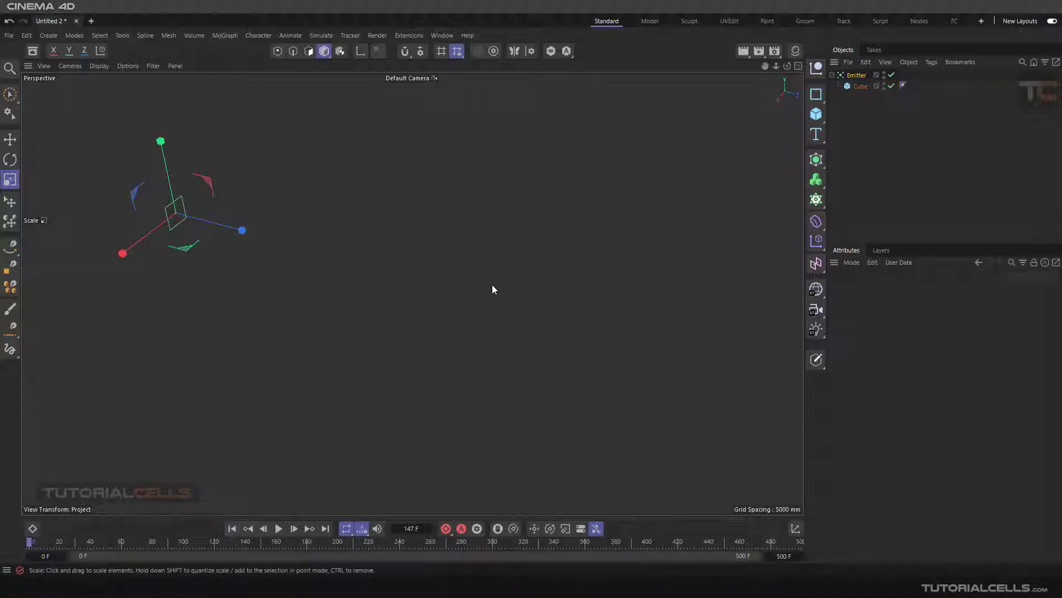
click(10, 139)
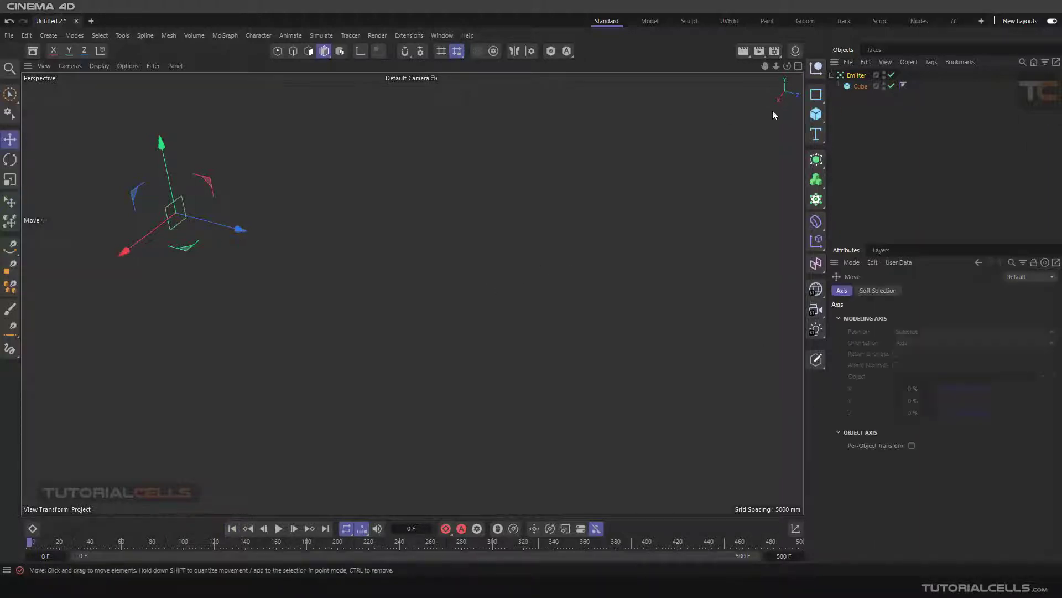
click(862, 76)
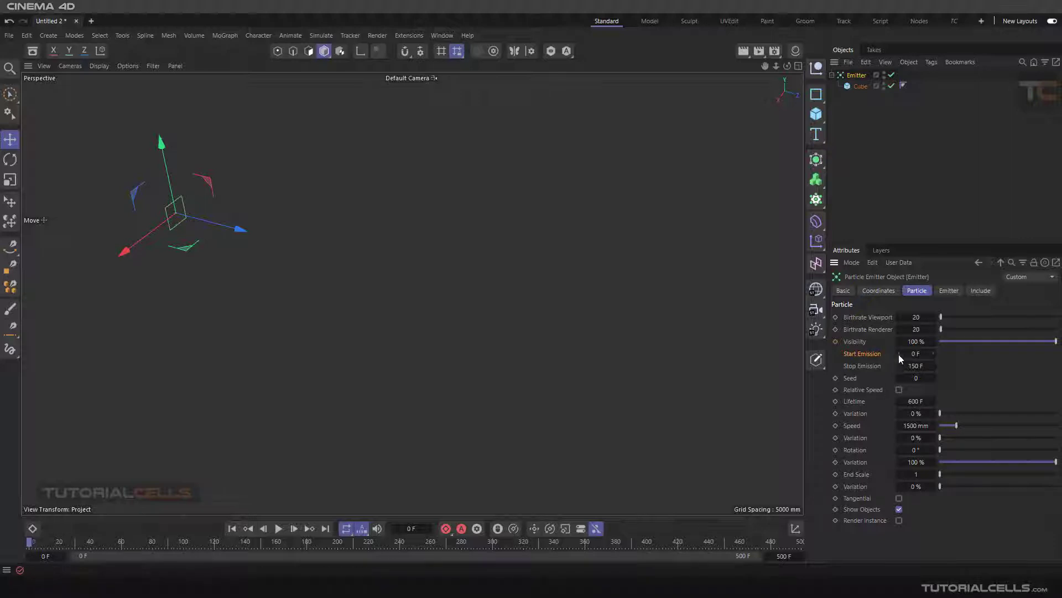
Step: Set the emitter's Start Emission to 50 F and replay the simulation from frame 0, returning to the start
click(915, 354)
click(230, 531)
click(279, 528)
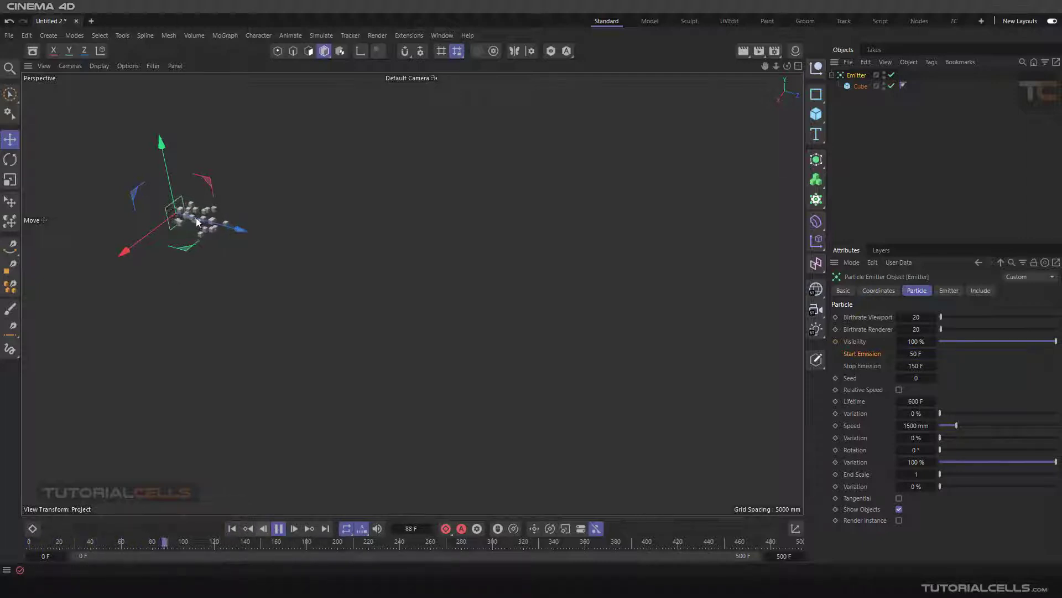
click(232, 528)
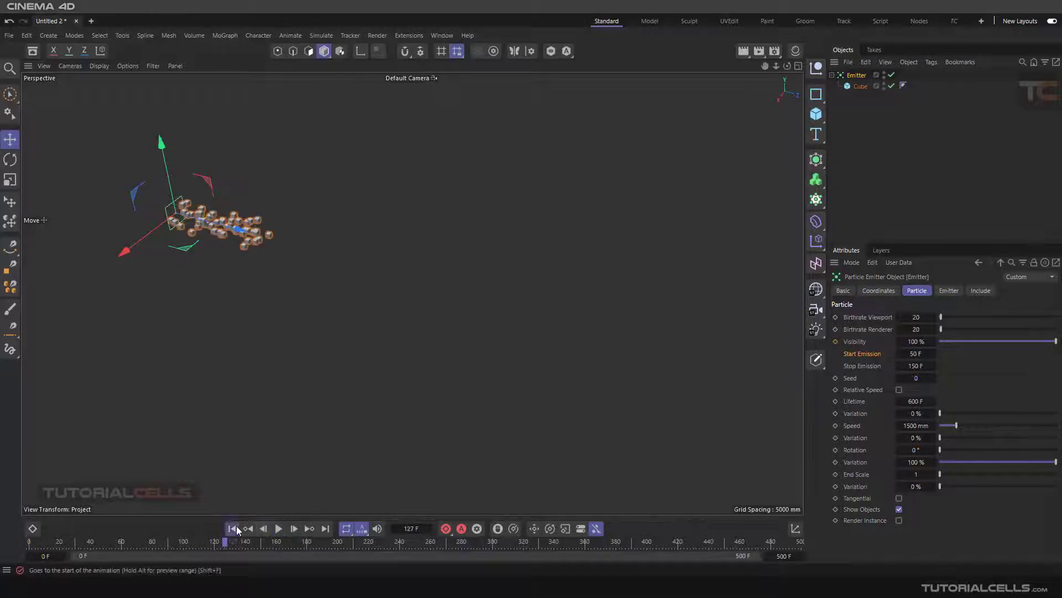
Step: Set the emitter's Start Emission back to 0 F
click(916, 354)
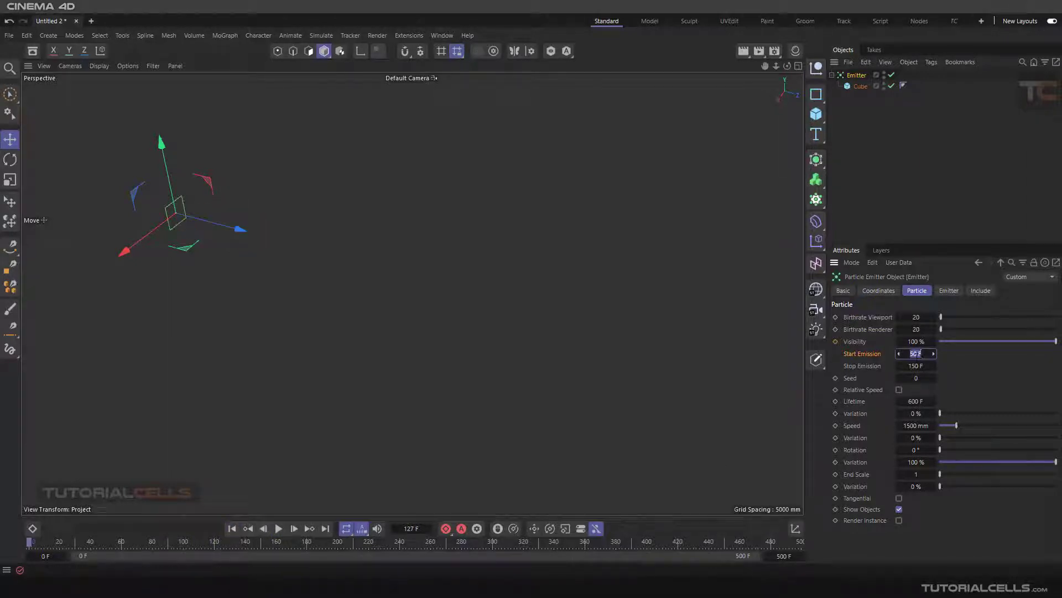
text(0)
key(Return)
Step: Play the simulation to examine when the emission stops, and rewind it, pausing at frame 25
click(866, 368)
click(916, 367)
click(278, 529)
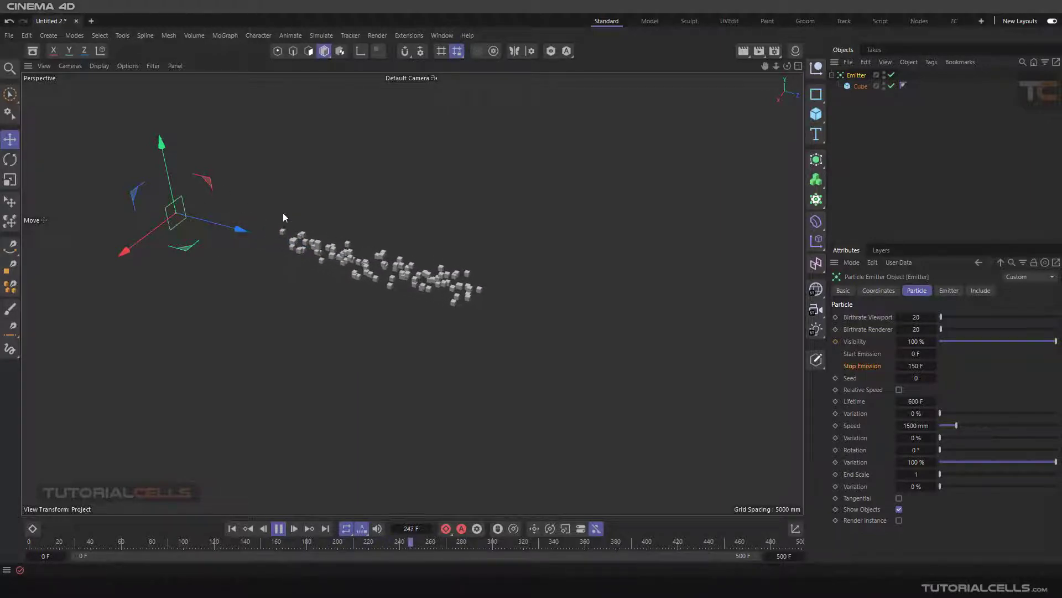
click(232, 528)
click(278, 528)
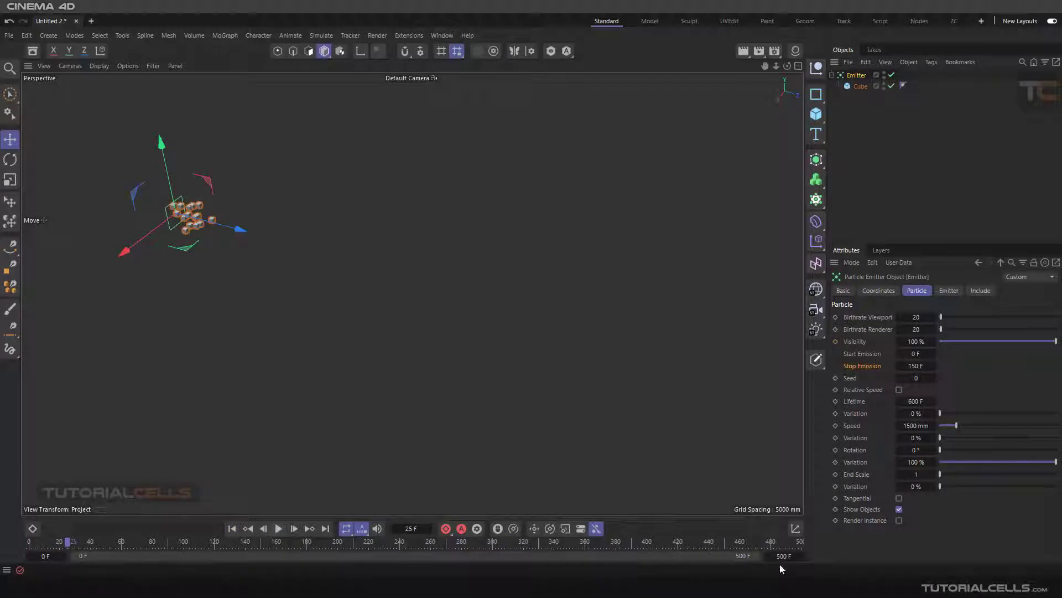
Step: Set the emitter's Stop Emission to 500 F, play the simulation up to frame 158 and return to frame 0
click(910, 365)
text(500)
key(Return)
click(278, 529)
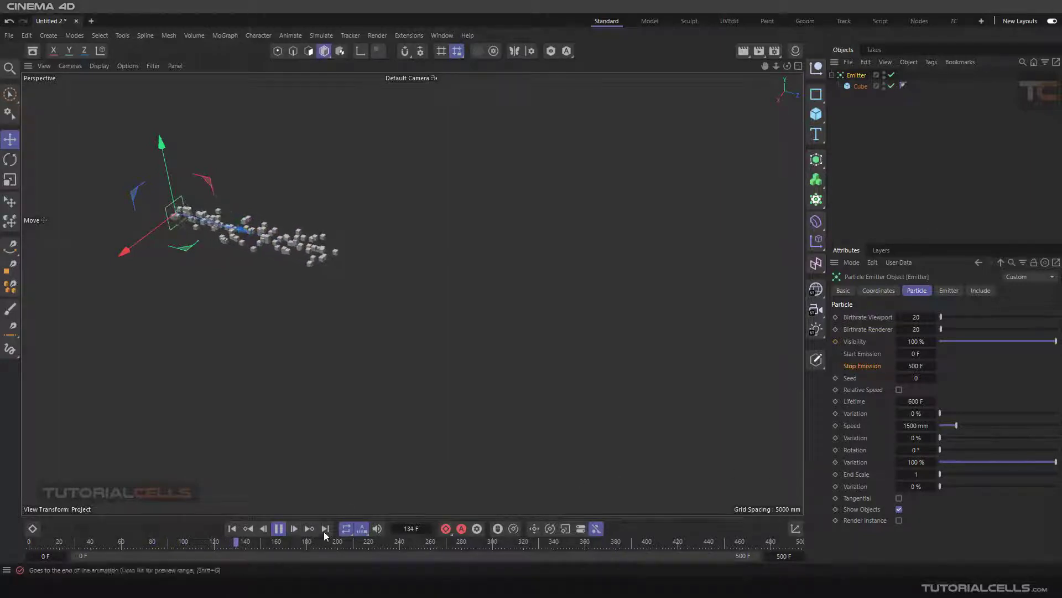
click(278, 530)
click(233, 530)
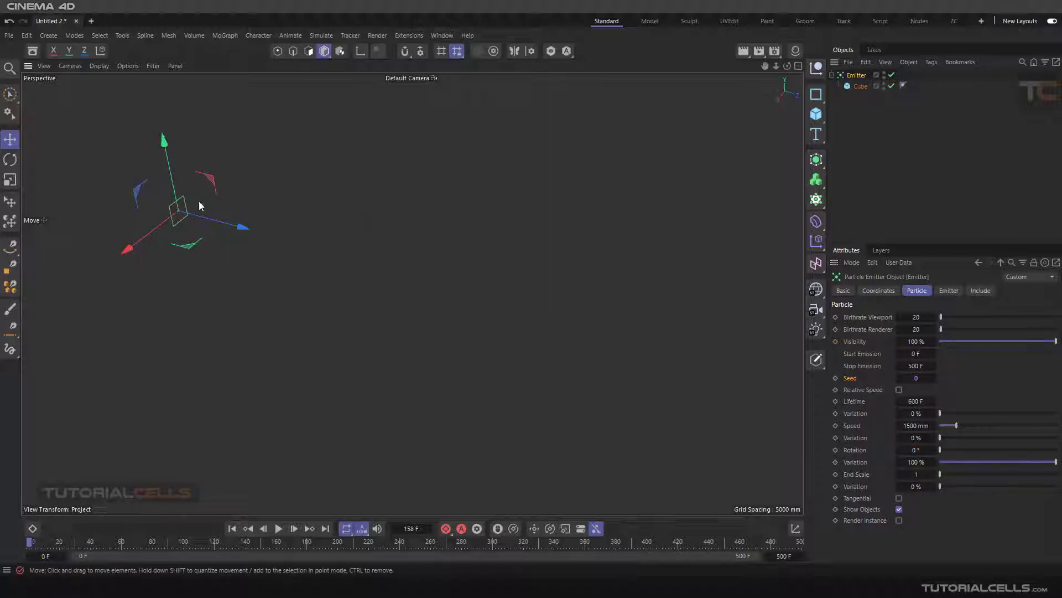
Step: Duplicate the Emitter together with its cube and move the copy away from the original along the X axis
drag(198, 200, 185, 278)
click(833, 75)
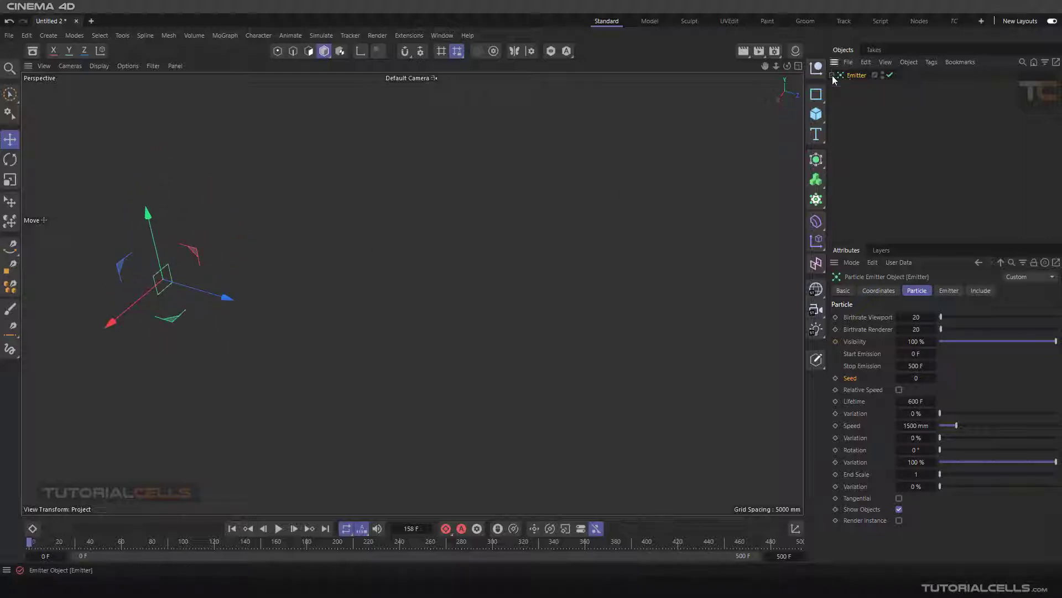
ctrl+drag(851, 76, 851, 90)
drag(109, 321, 178, 290)
drag(215, 255, 218, 253)
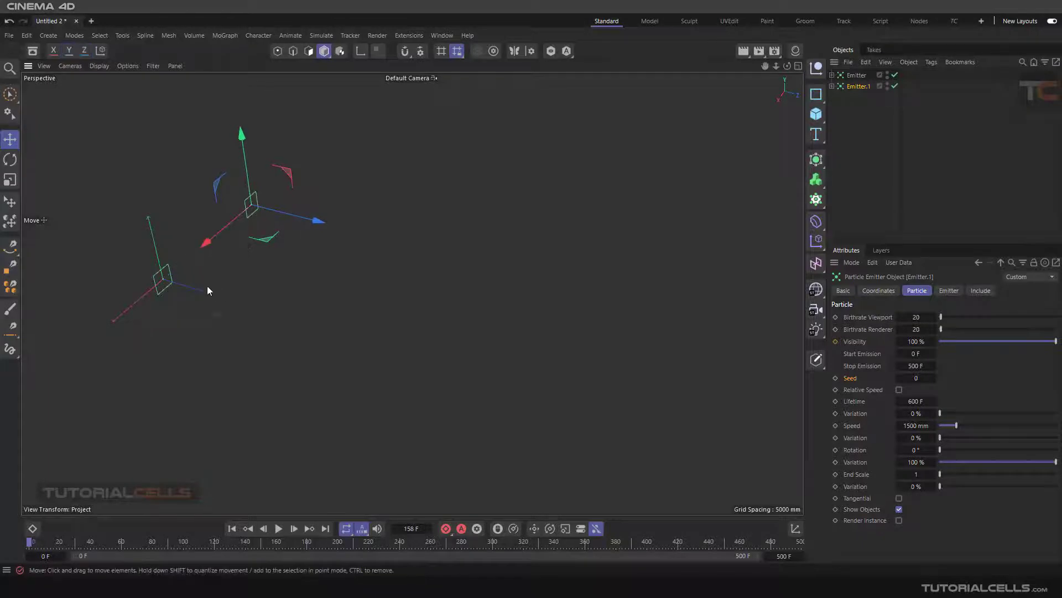
Step: Play the simulation from the start to compare both emitters' particle streams, pausing at frame 95, and clear the selection
click(279, 530)
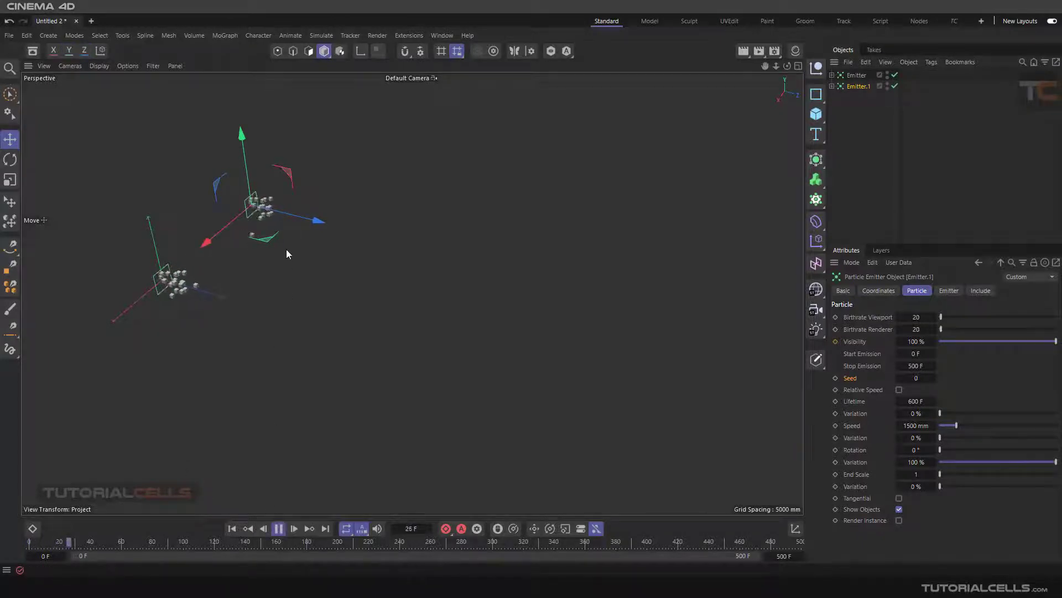
click(233, 529)
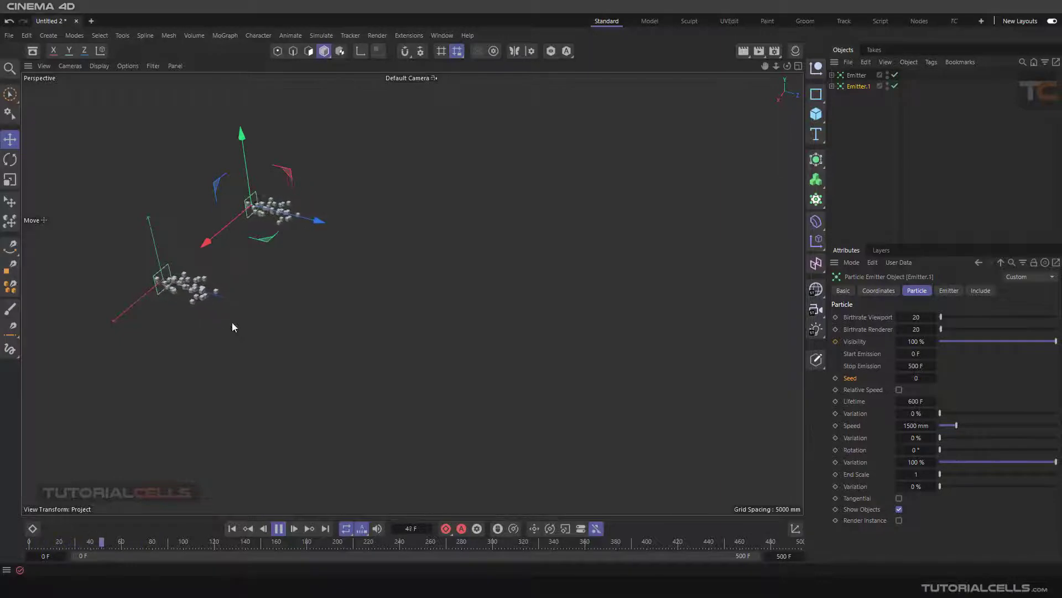
click(278, 529)
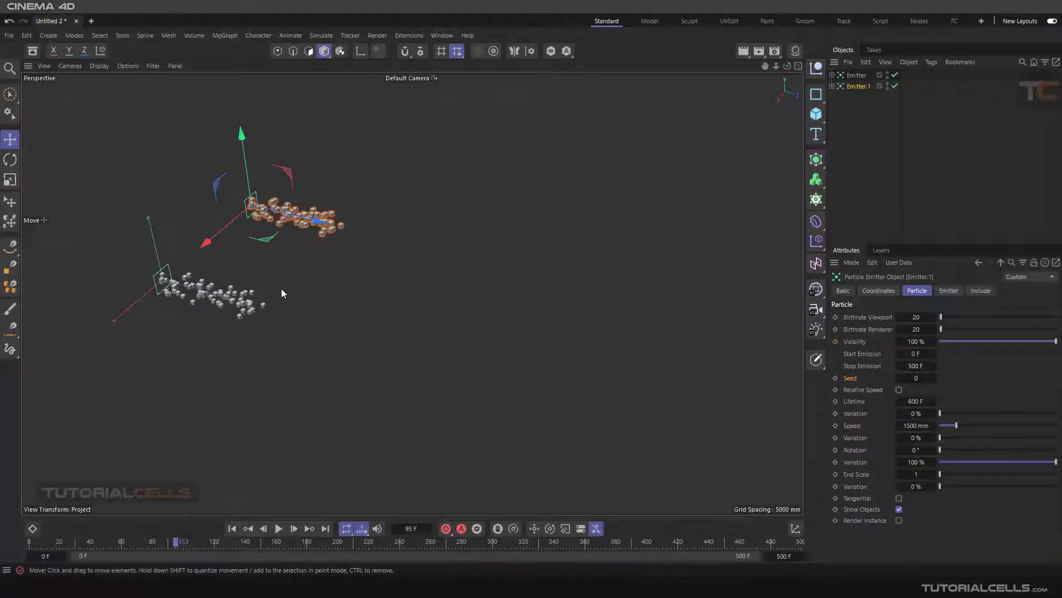
click(347, 240)
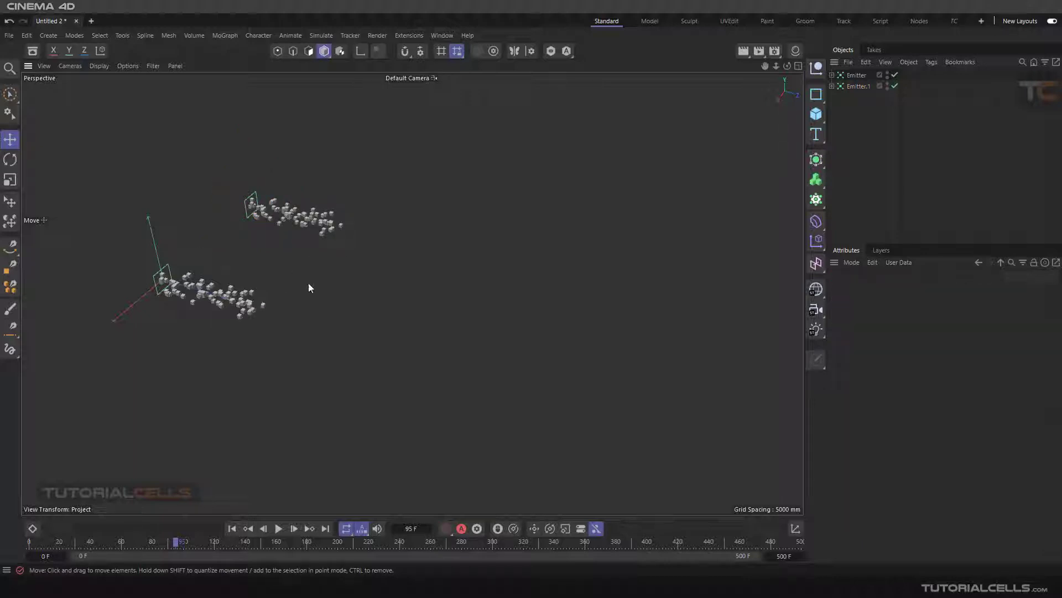
Step: Set the duplicate emitter's Seed to 8 and play the simulation from the start, pausing at frame 69
click(857, 76)
click(854, 85)
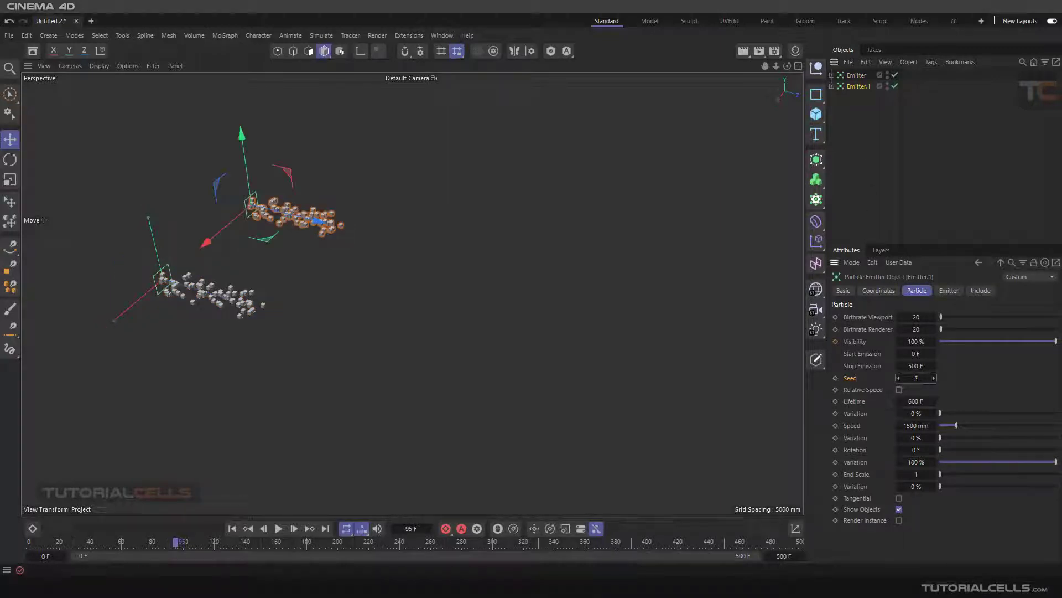
click(231, 528)
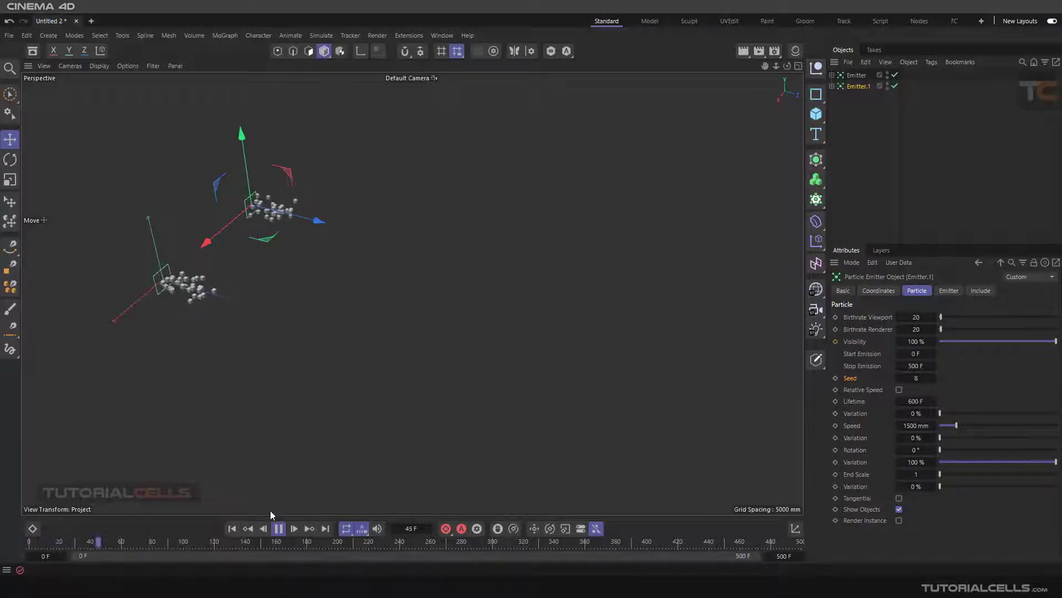
click(278, 528)
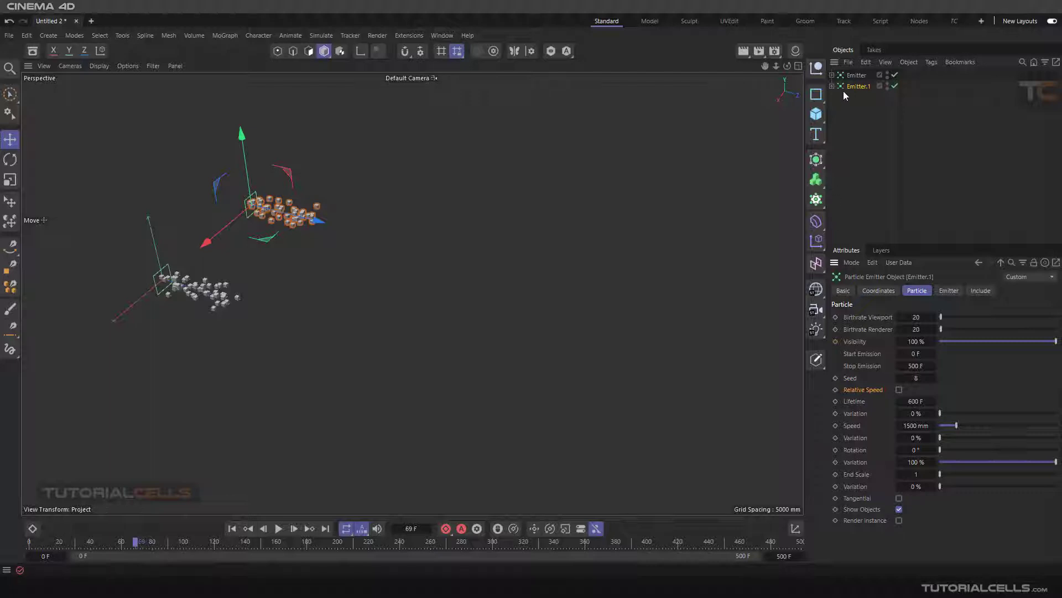
Step: Delete the duplicate emitter, keeping only the original Emitter in the scene
key(Delete)
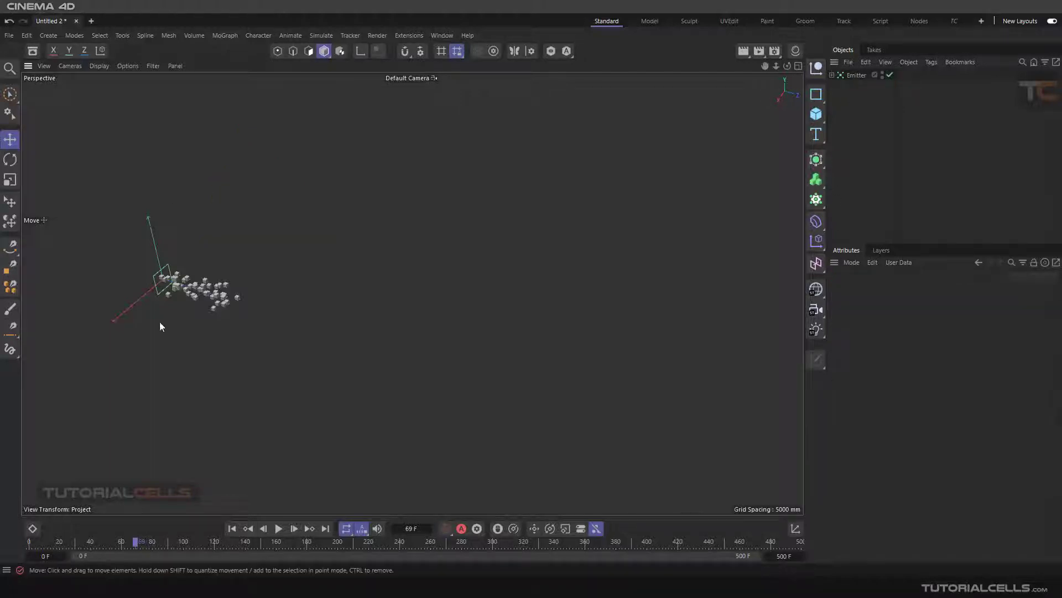
scroll(161, 320, up, 3)
alt+middle_drag(190, 309, 319, 300)
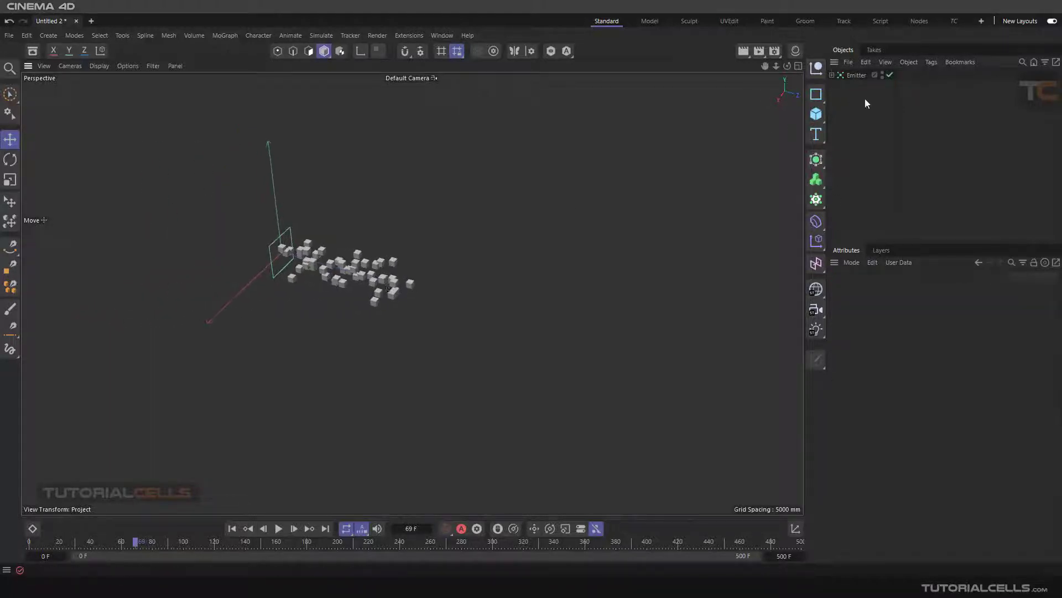
Step: Add a Vibrate tag to the Emitter with position amplitude 0, 0, 5000 mm, and play the simulation from the start
click(857, 75)
click(932, 62)
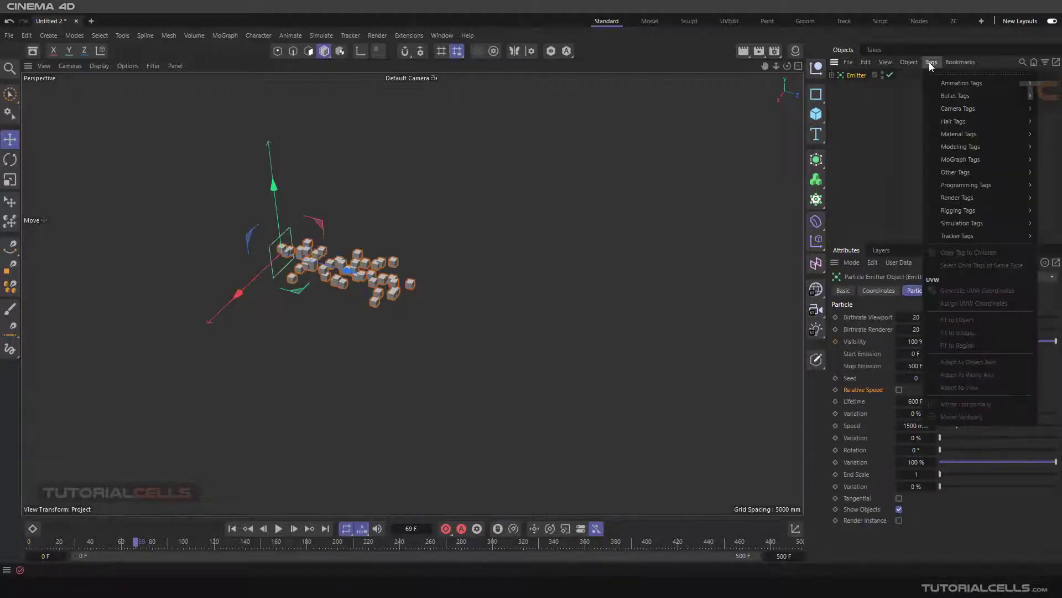
mouse_move(948, 82)
click(902, 145)
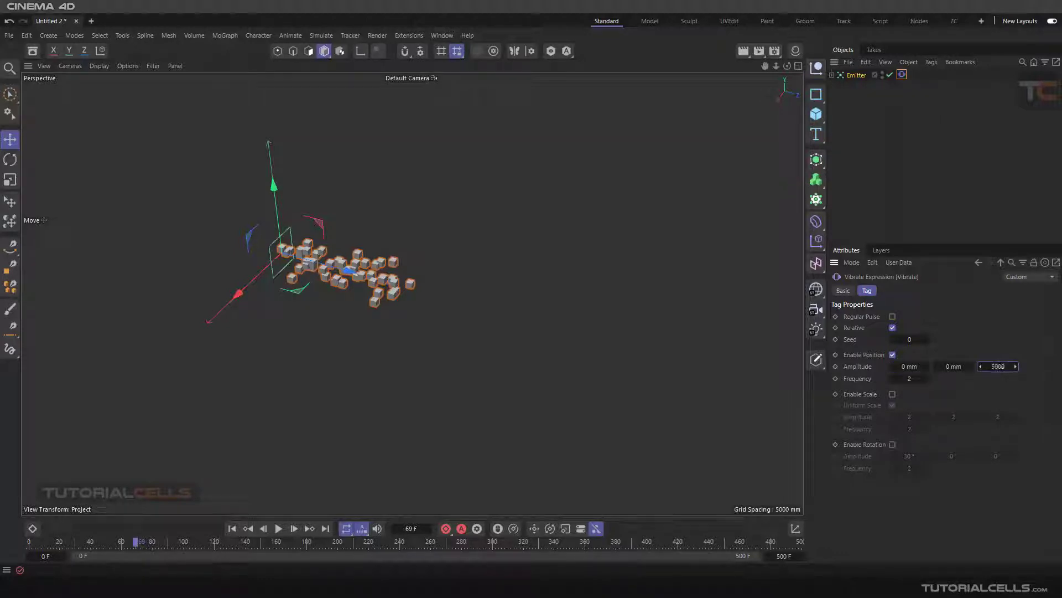
key(Return)
click(232, 529)
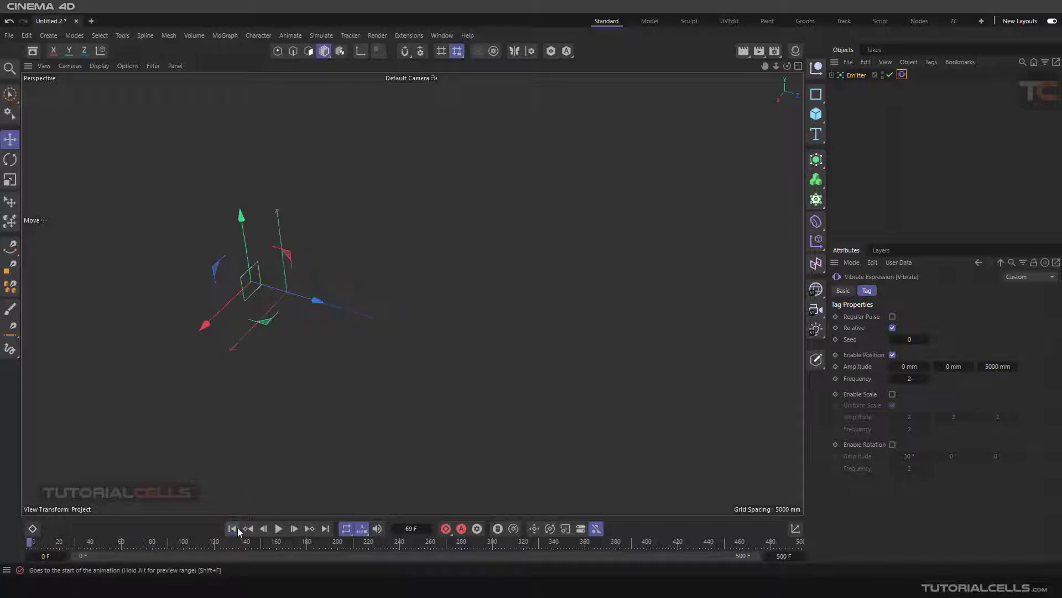
click(278, 528)
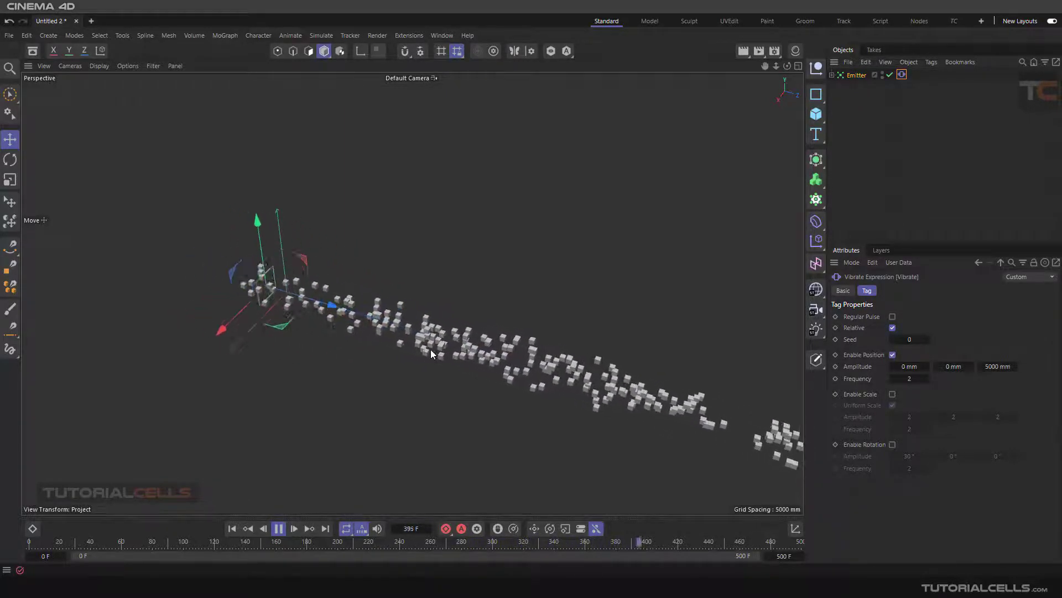
Step: Turn on the Emitter's Relative Speed during playback to compare the particle motion, and turn it off again
click(858, 76)
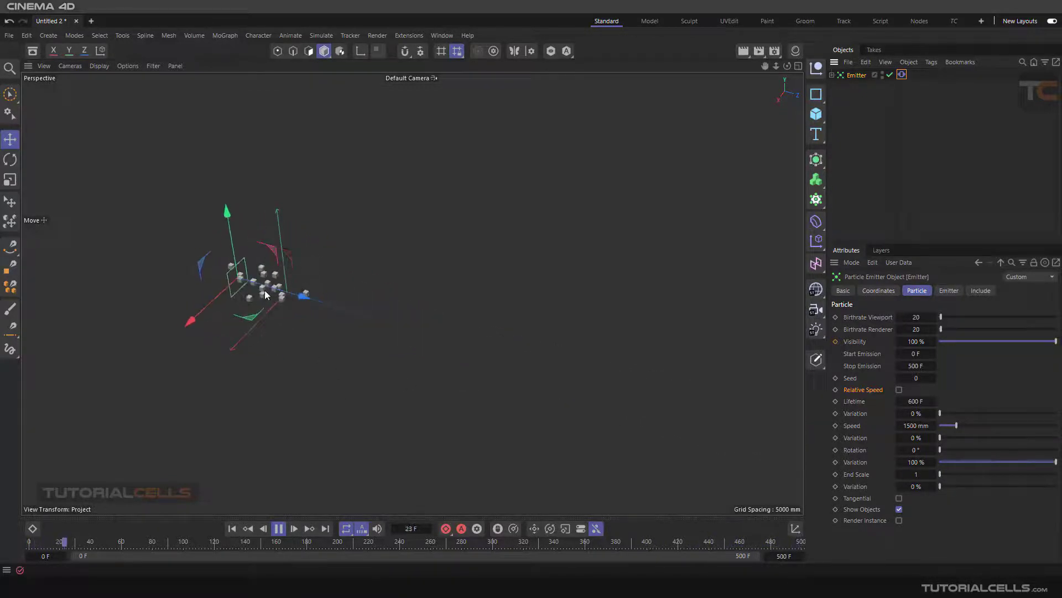
click(899, 389)
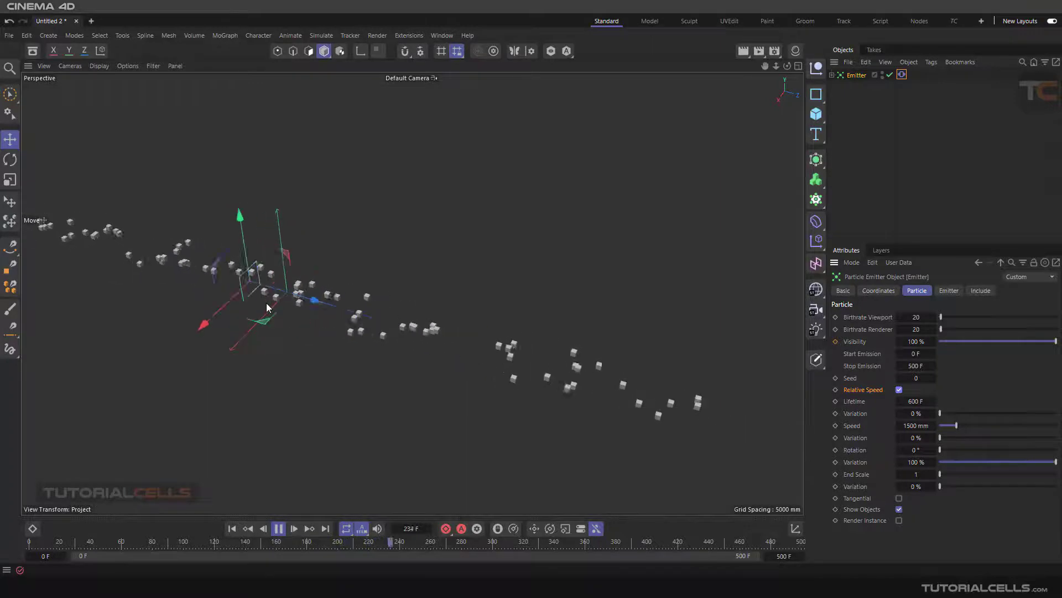
click(899, 390)
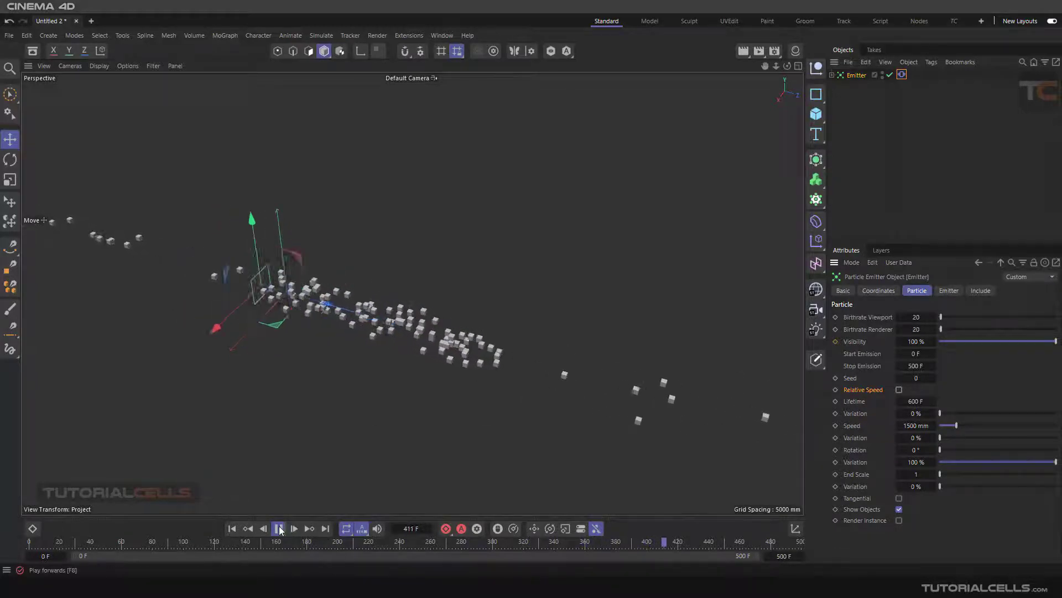
Step: Stop and rewind the simulation, disable Enable Position in the Vibrate tag, and reselect the Emitter
key(space)
click(237, 528)
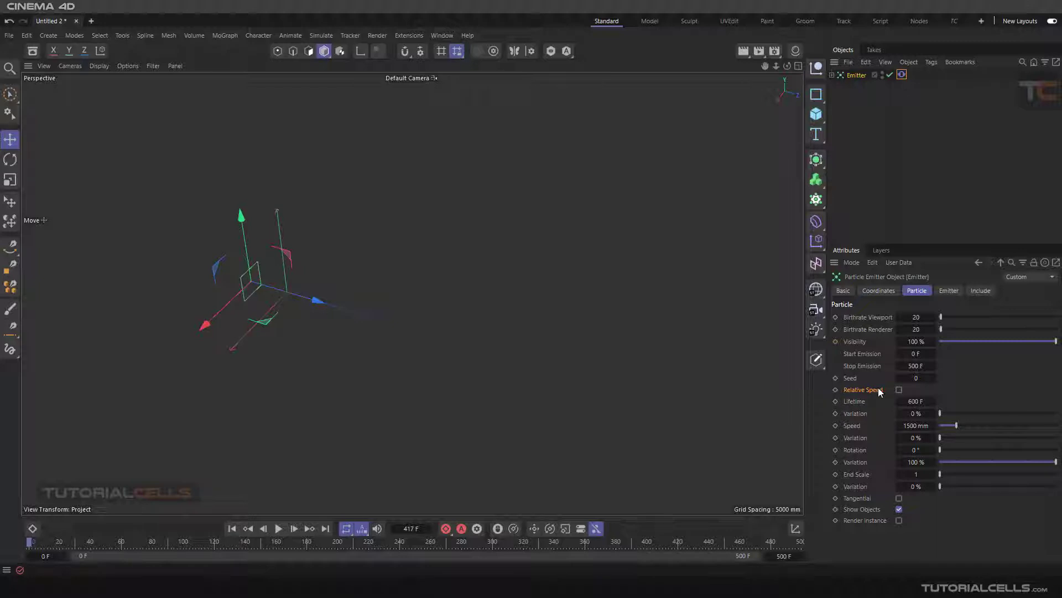
click(903, 76)
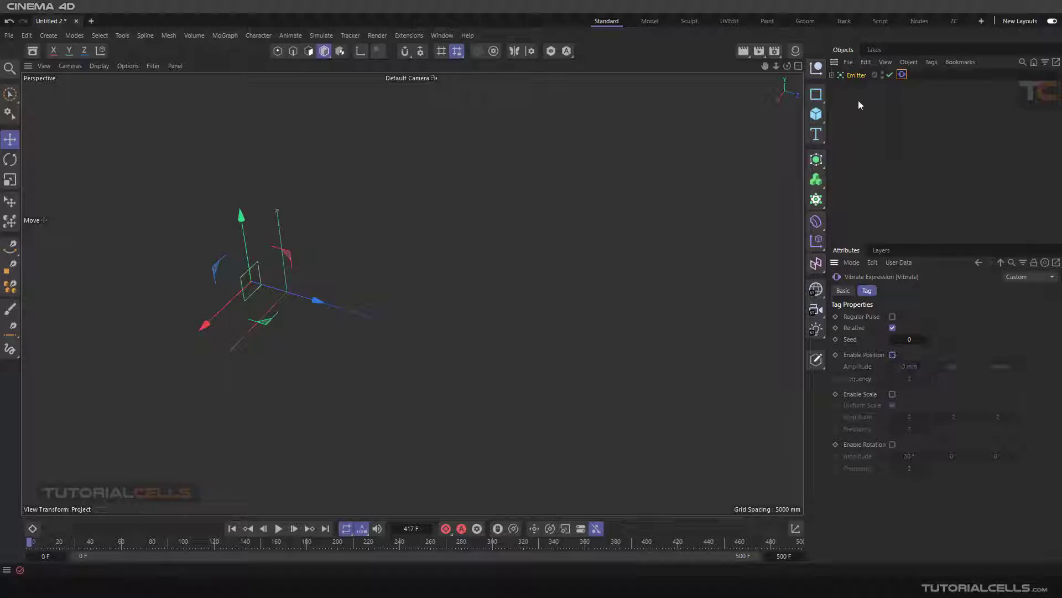
click(853, 76)
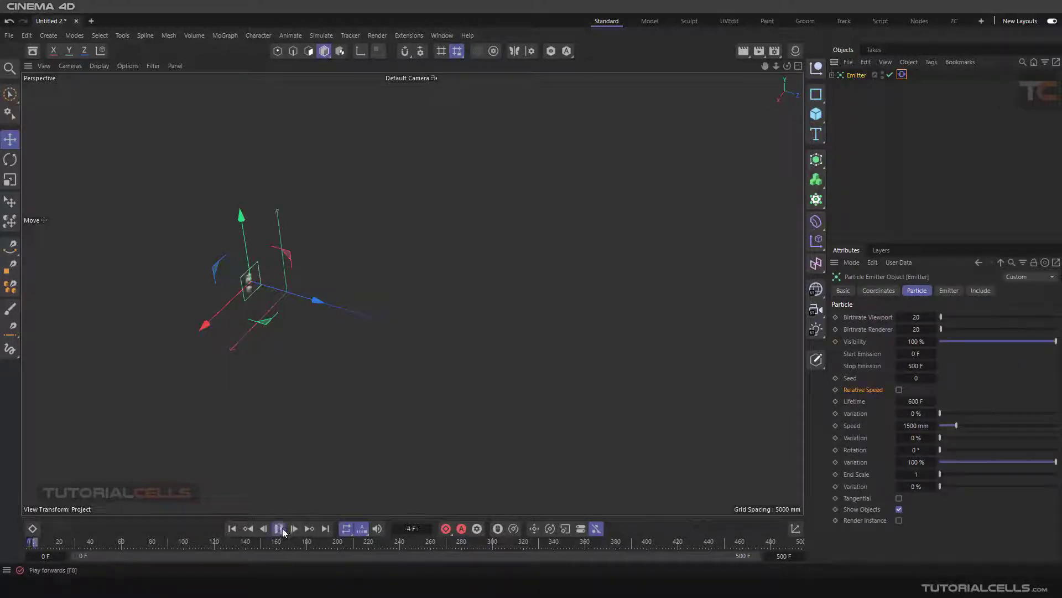
Step: Set the Emitter's particle Lifetime to 150 F while the simulation plays
click(860, 403)
scroll(396, 292, down, 2)
alt+middle_drag(530, 334, 430, 297)
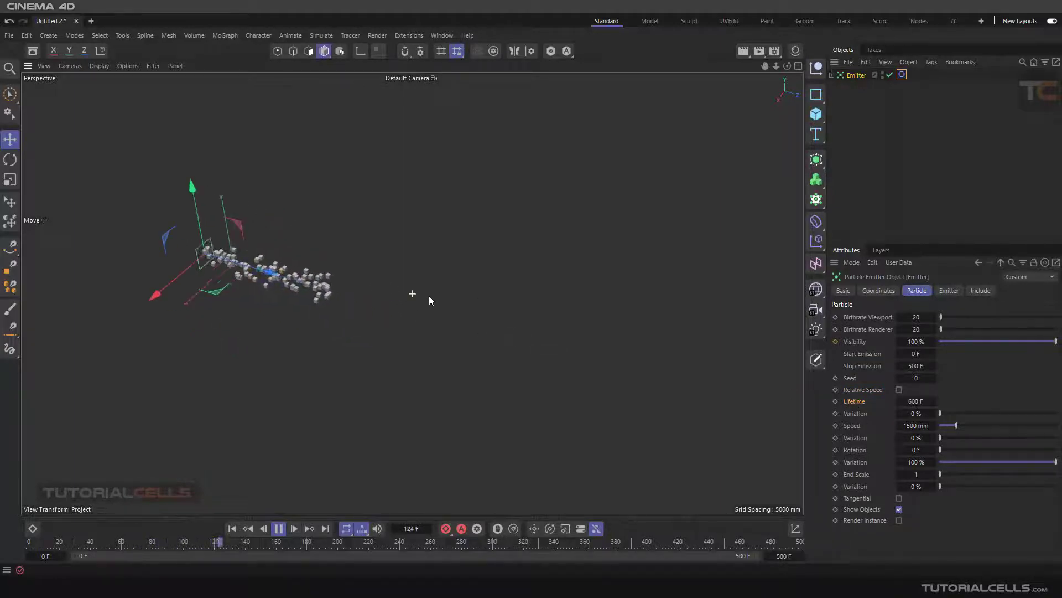
double_click(912, 403)
text(150)
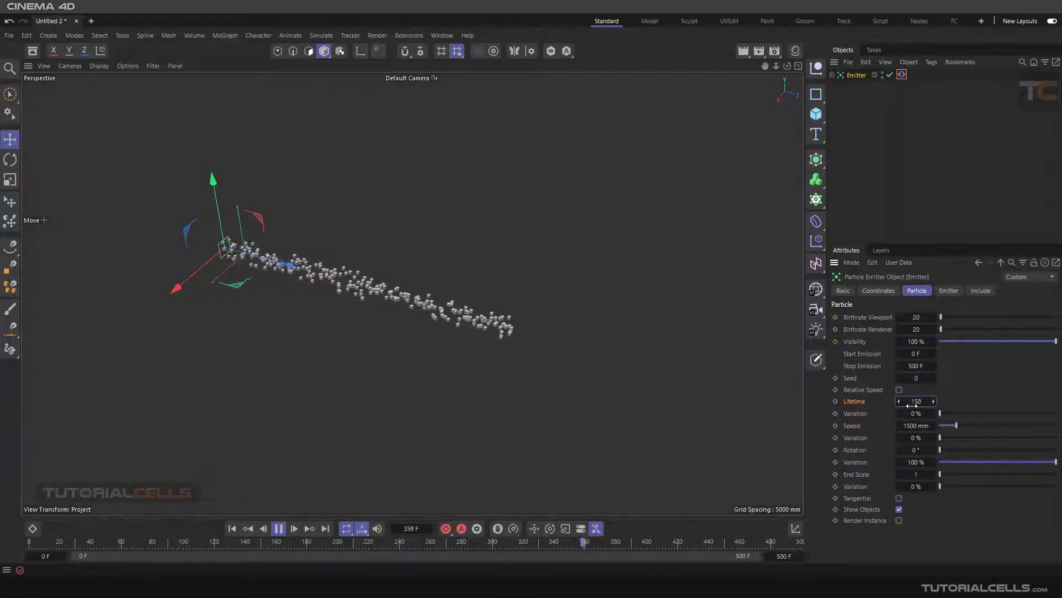
key(Return)
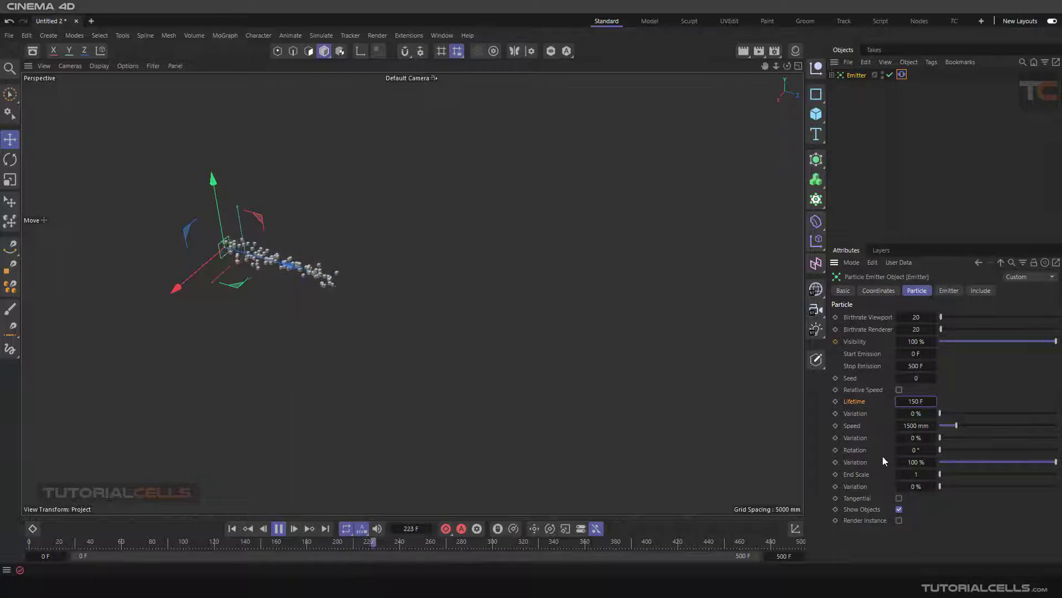
Step: Raise the Emitter's particle Lifetime to 250 F and on to 350 F during playback
click(914, 402)
text(250)
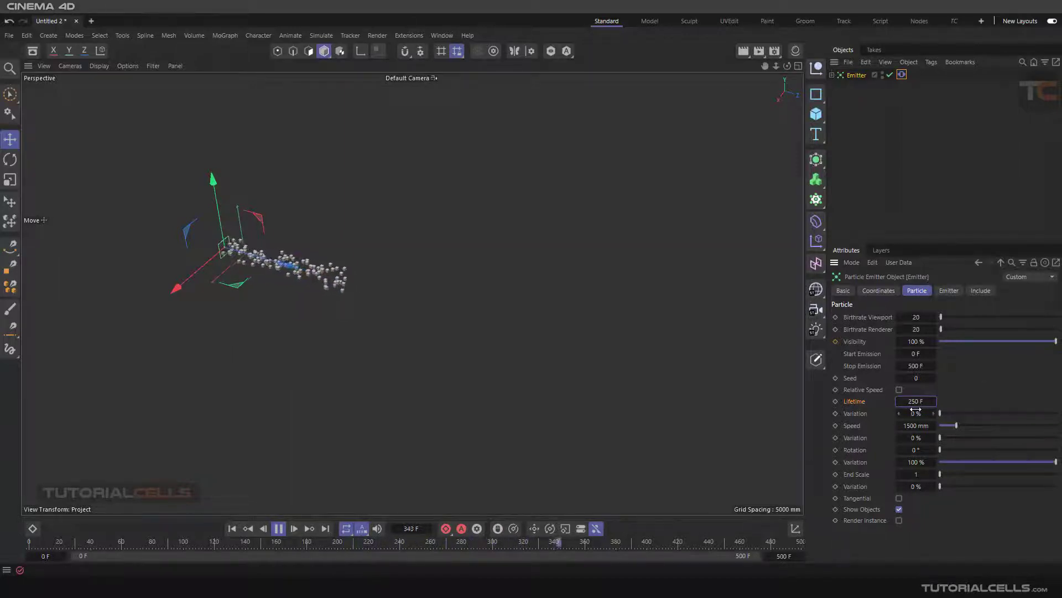
key(Return)
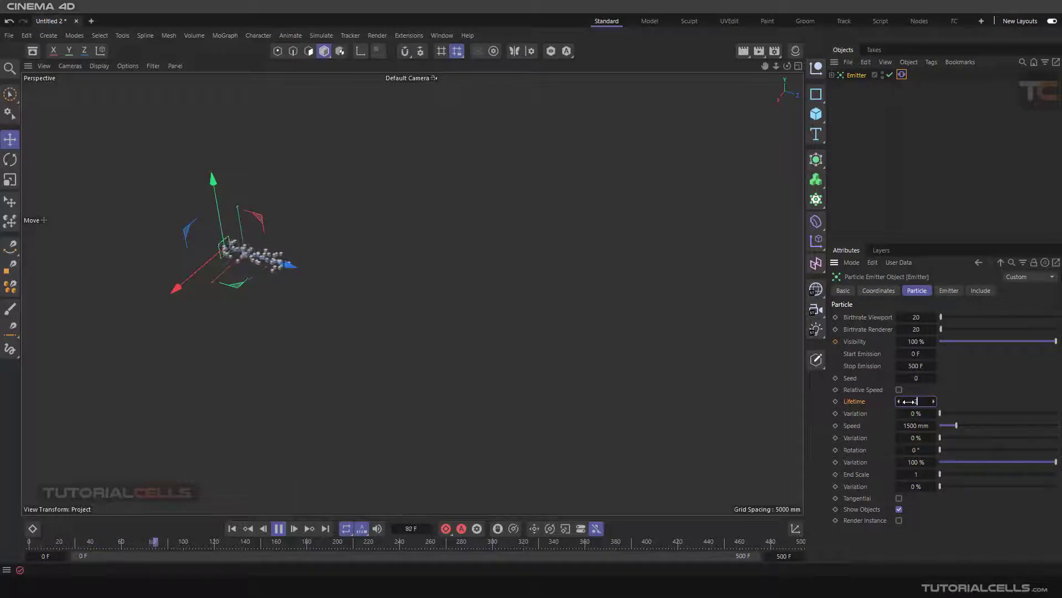
text(350)
key(Return)
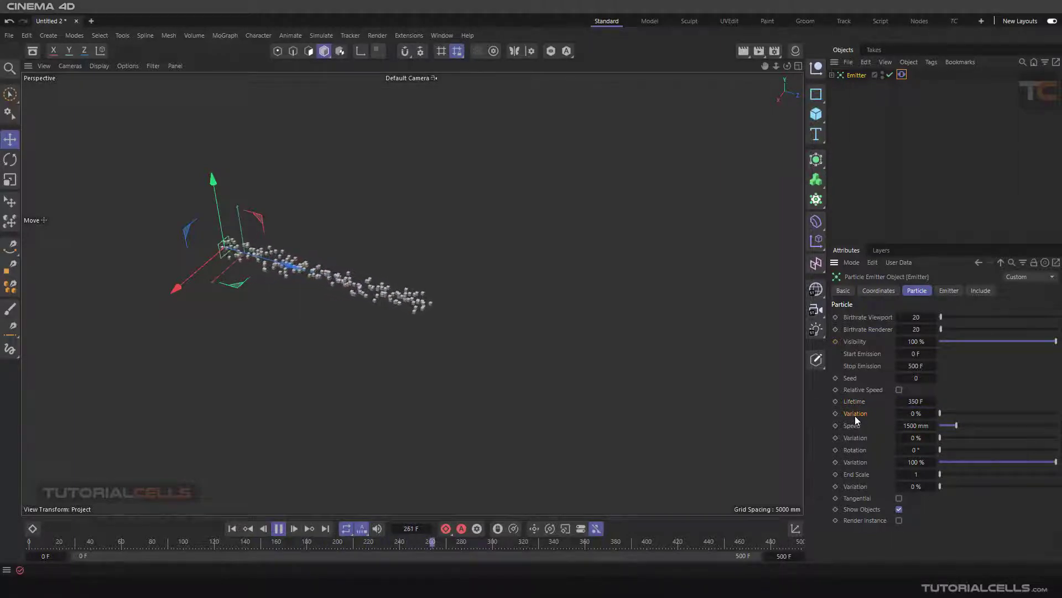
Step: Try a Lifetime Variation of 66 % on the playing emitter and set it back to 0 %
drag(939, 414, 1017, 413)
scroll(326, 283, up, 2)
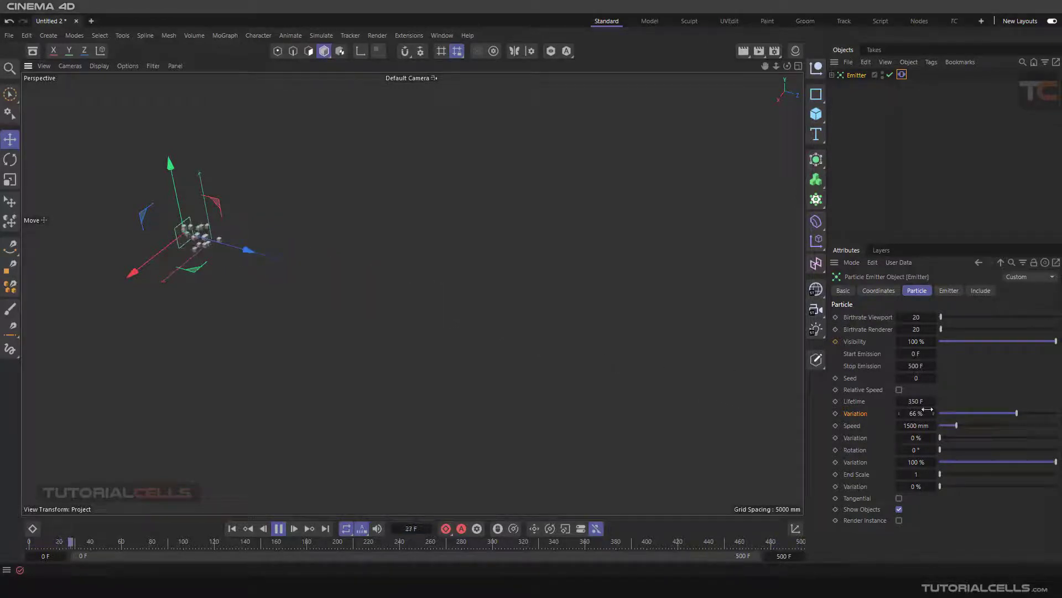
drag(955, 413, 931, 417)
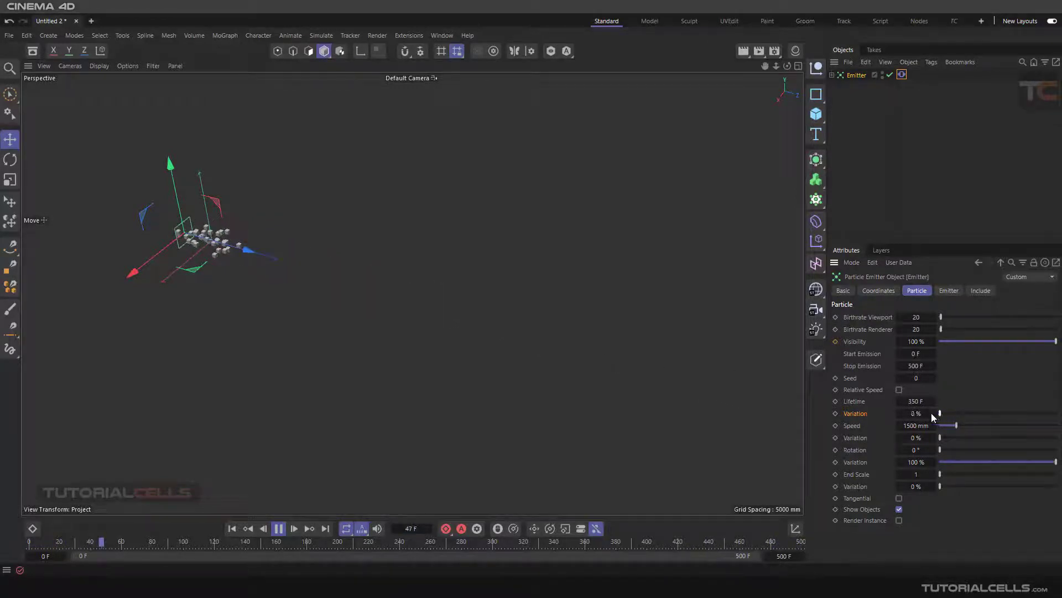
Step: Try a particle Speed of 2000 mm during playback and reset it to 1500 mm
click(858, 428)
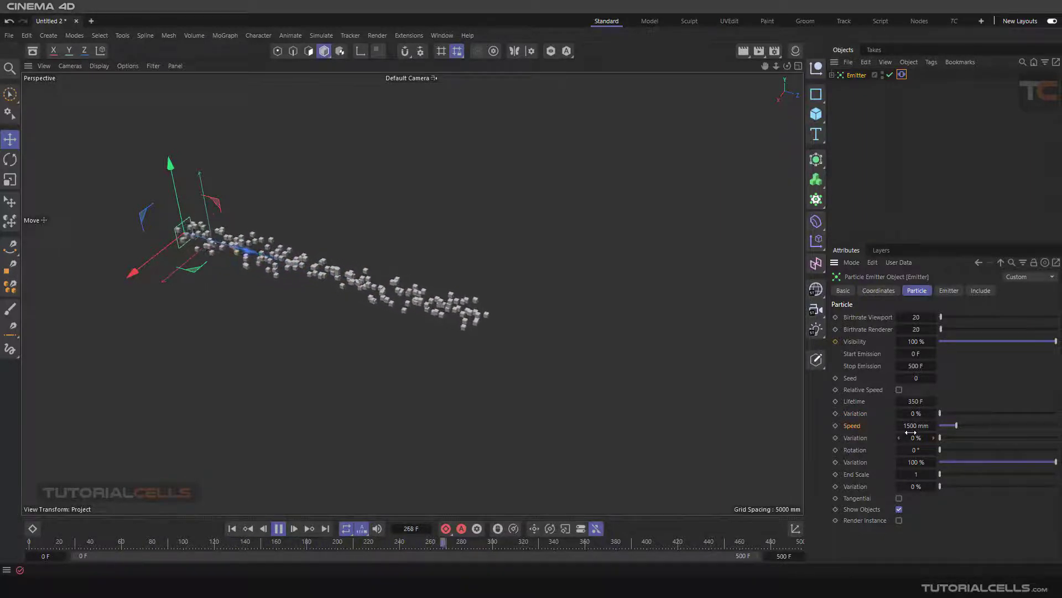
drag(906, 426, 933, 426)
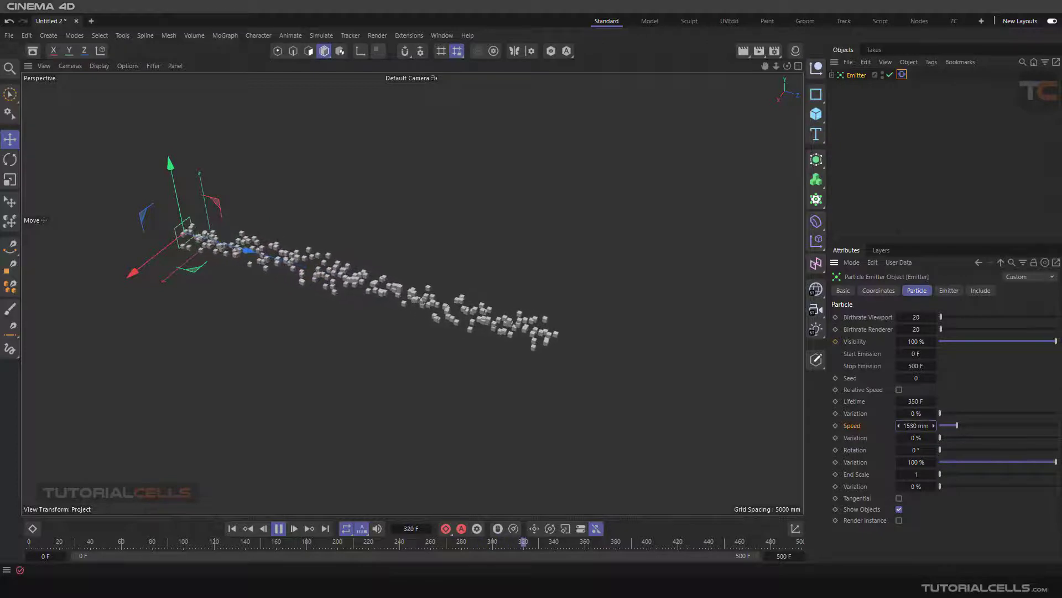
double_click(919, 427)
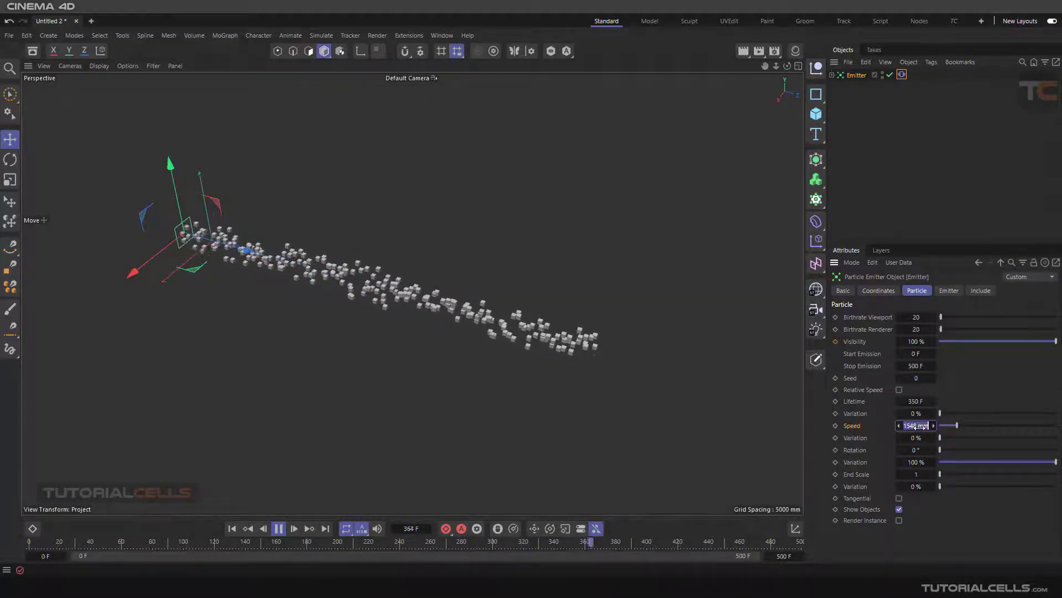
text(2000)
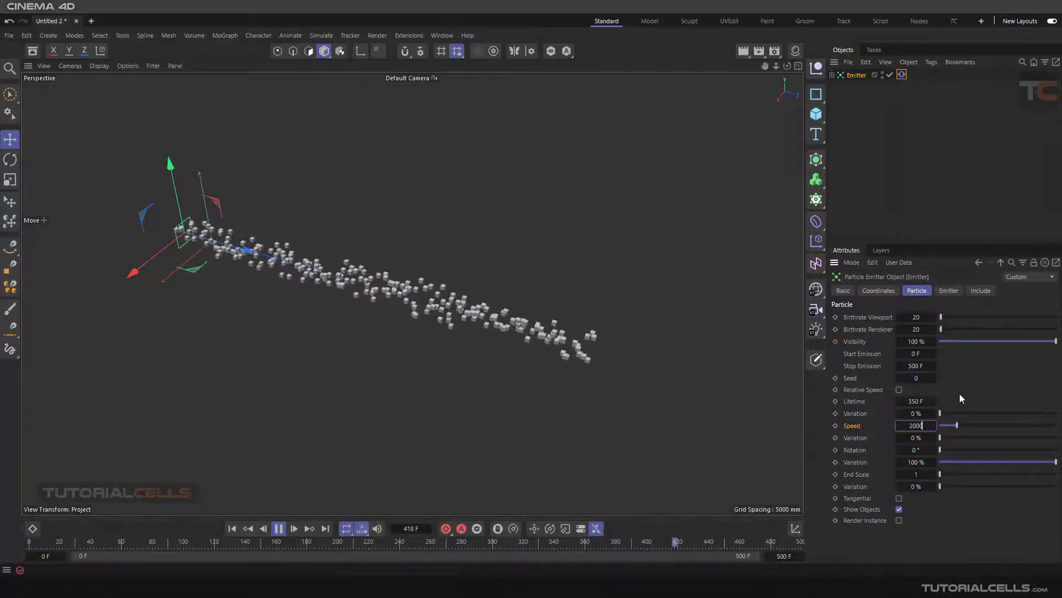
key(Return)
scroll(390, 352, down, 1)
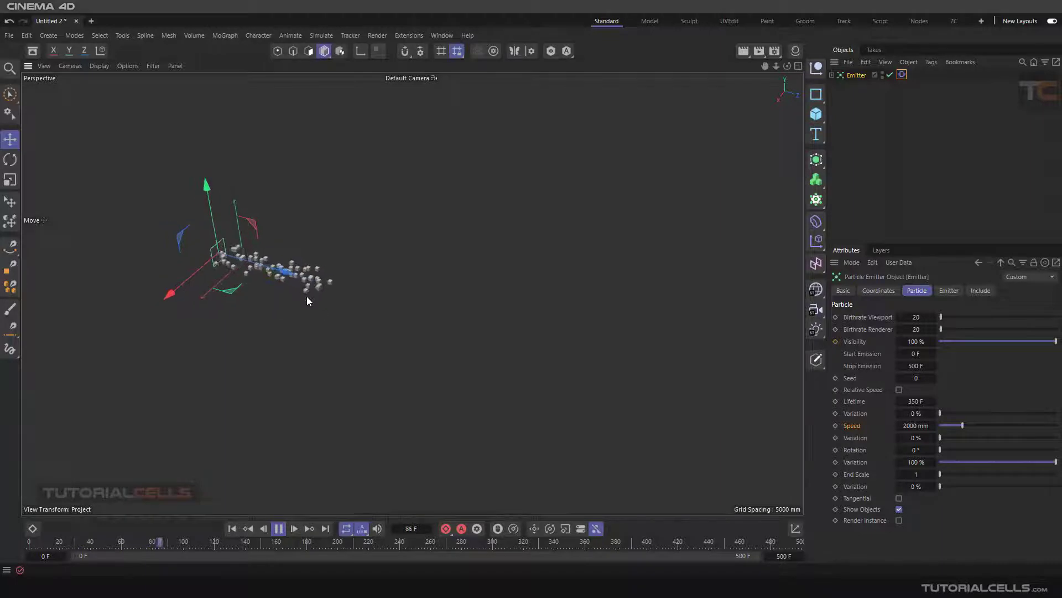
right_click(932, 426)
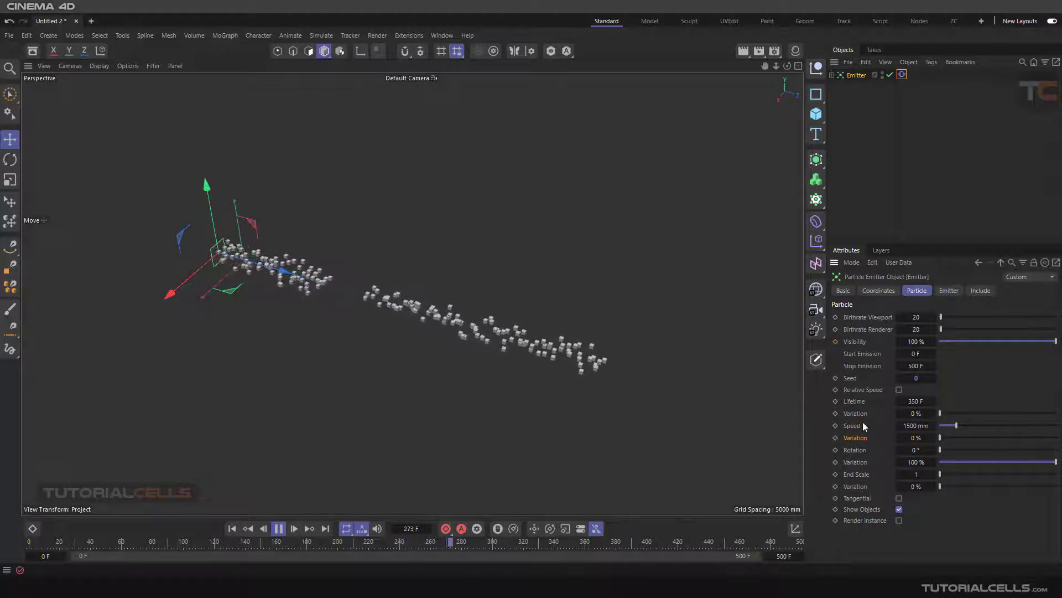
Step: Try a particle Rotation of 31° on the emitter while the simulation plays
click(852, 452)
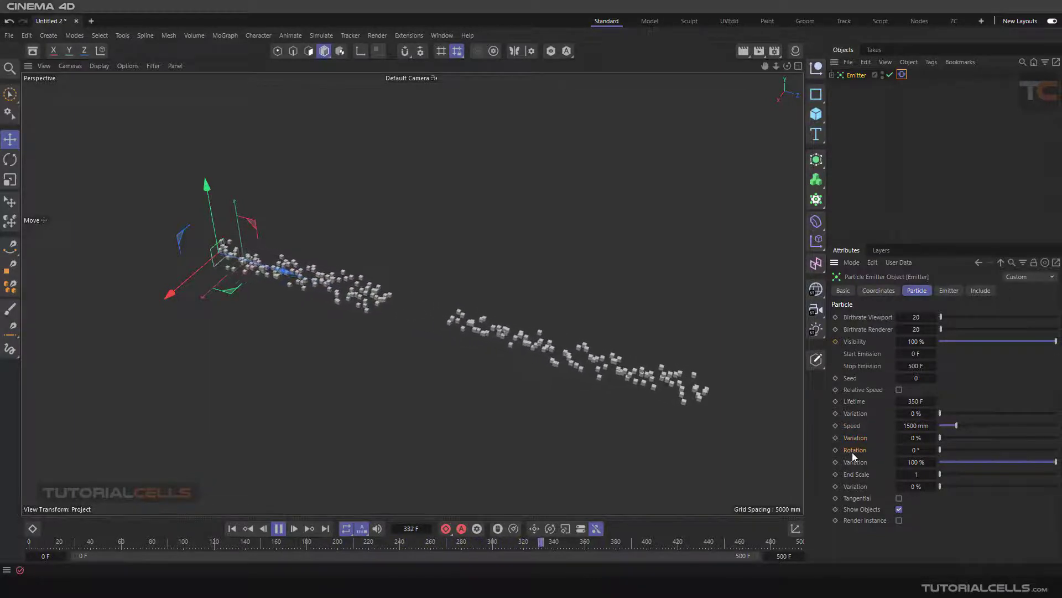
scroll(391, 349, up, 2)
click(279, 527)
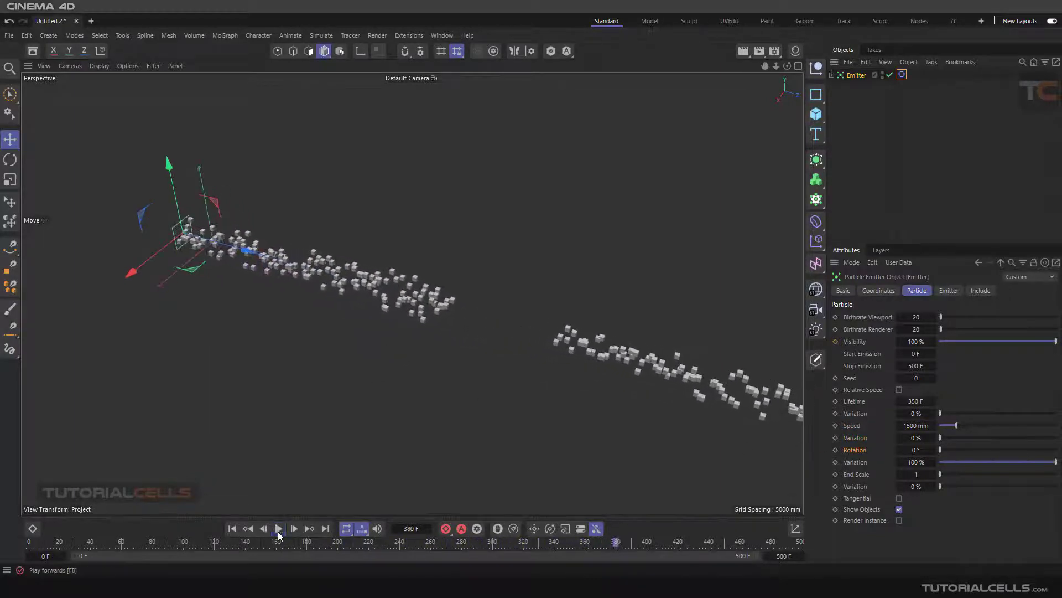
scroll(367, 344, up, 2)
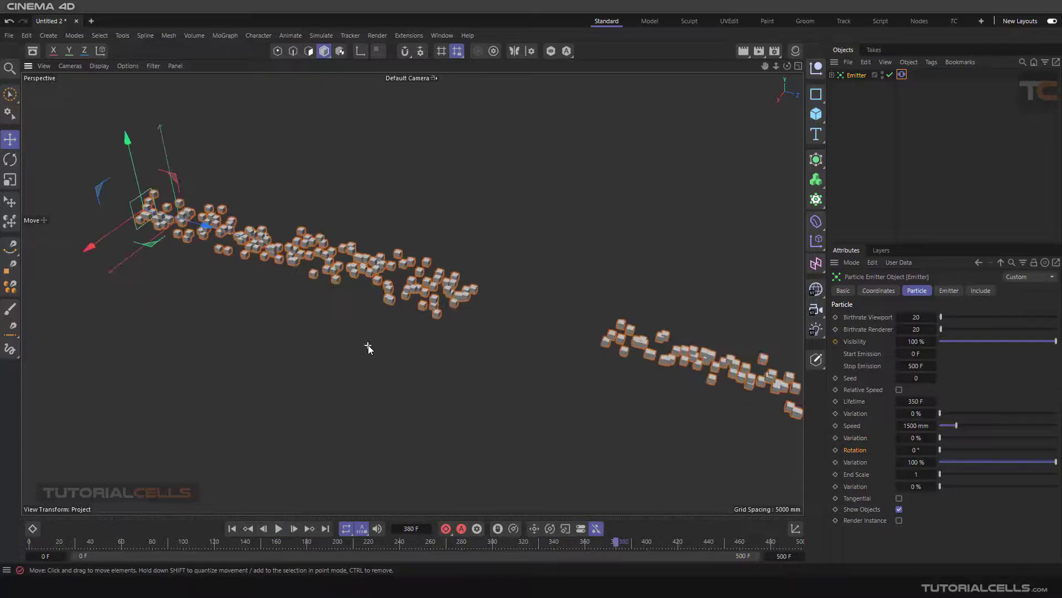
click(277, 527)
drag(940, 450, 948, 449)
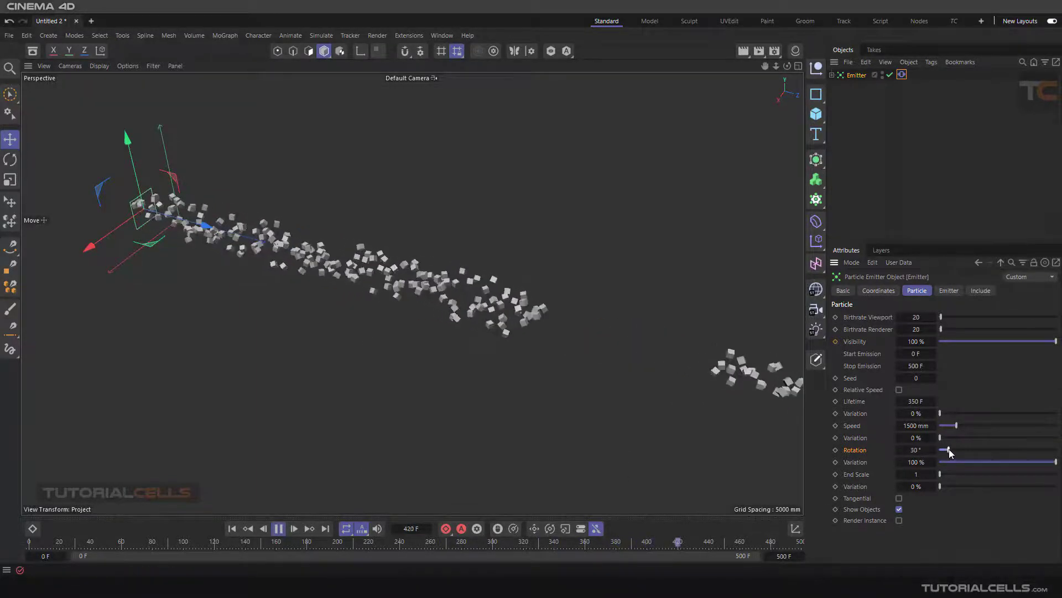
scroll(613, 344, up, 2)
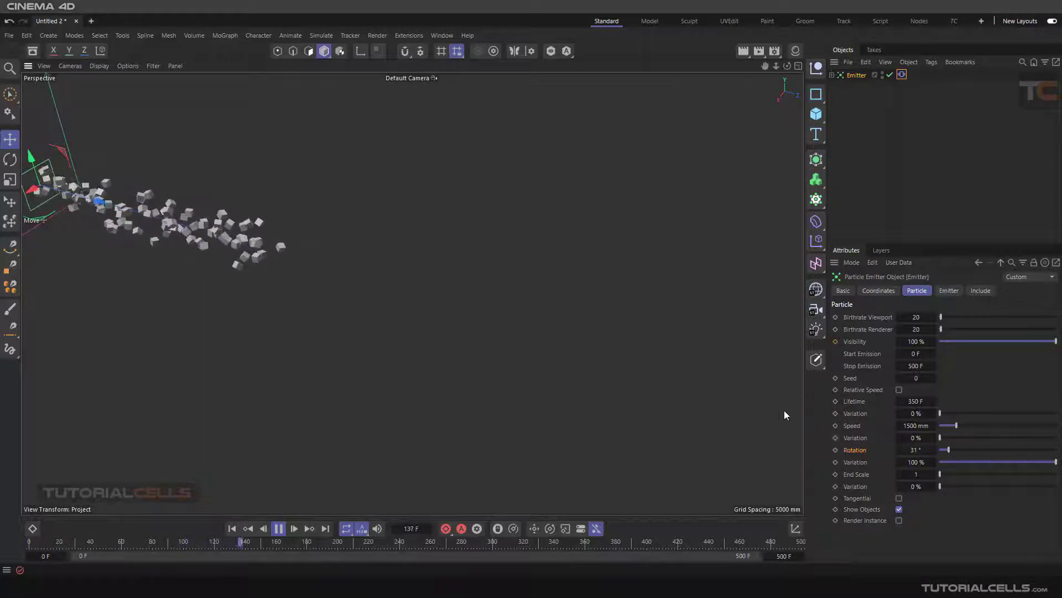
Step: Try a Rotation Variation of 0 % with a particle Rotation of 48°, and restore the Variation to 100 %
drag(950, 449, 859, 463)
mouse_move(950, 463)
mouse_down()
mouse_move(941, 463)
mouse_move(954, 450)
mouse_up()
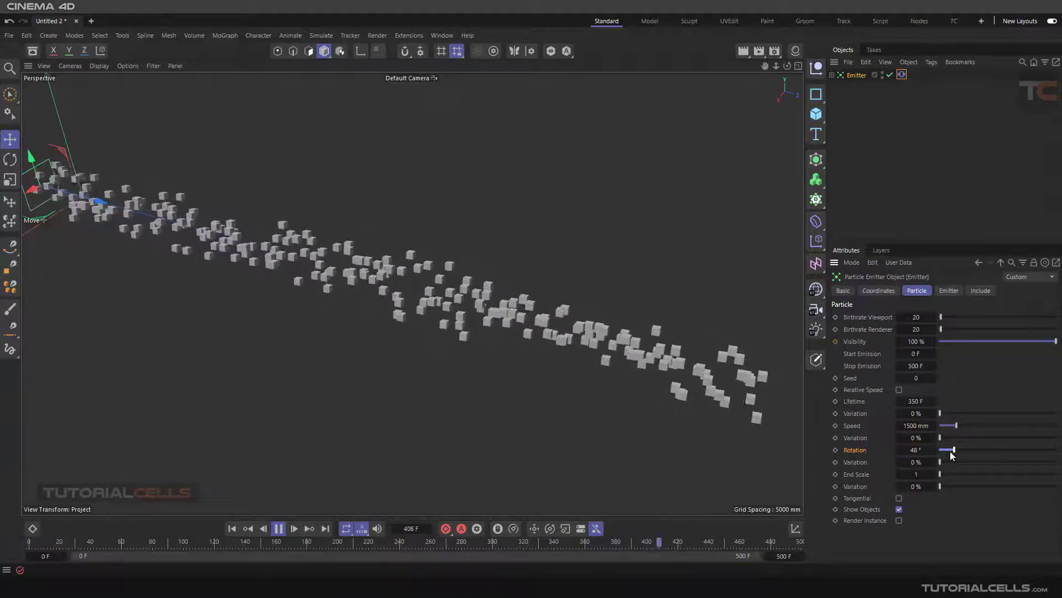
drag(940, 461, 1055, 463)
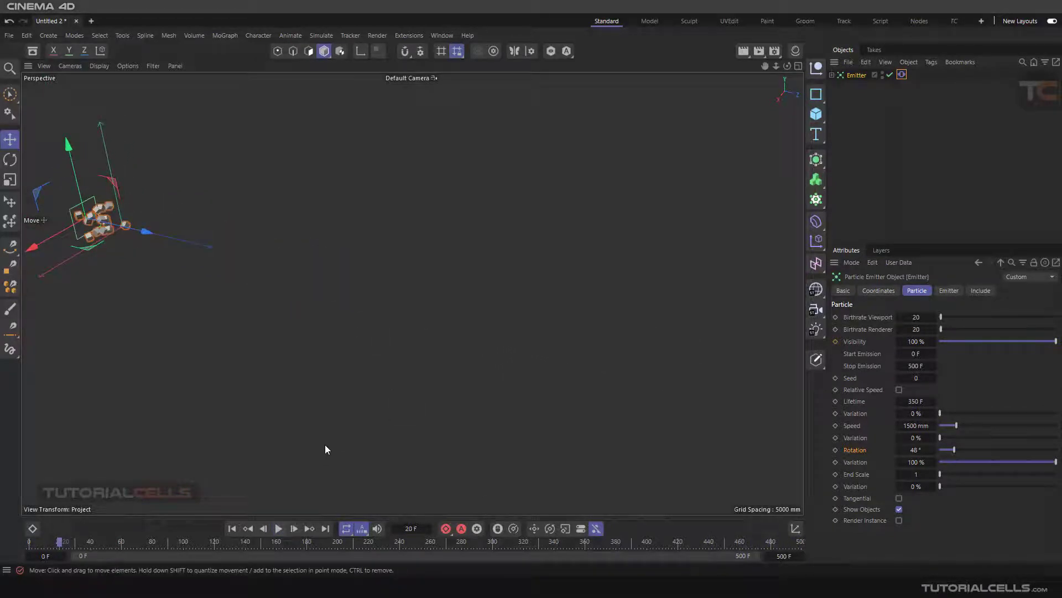
Step: Replay the simulation from the first frame and reset the particle Rotation to 0°
click(237, 530)
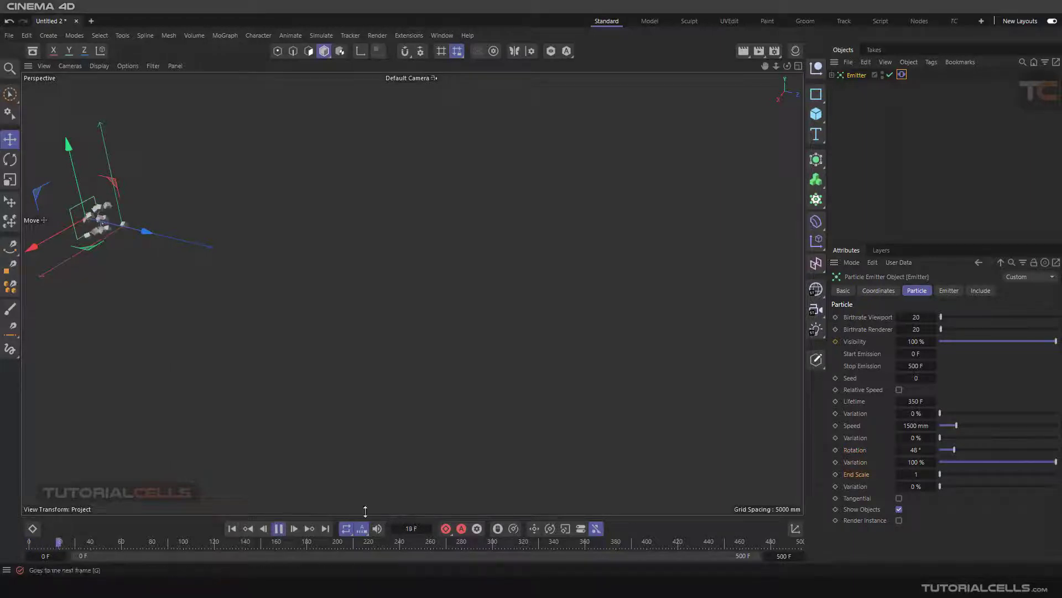
right_click(929, 452)
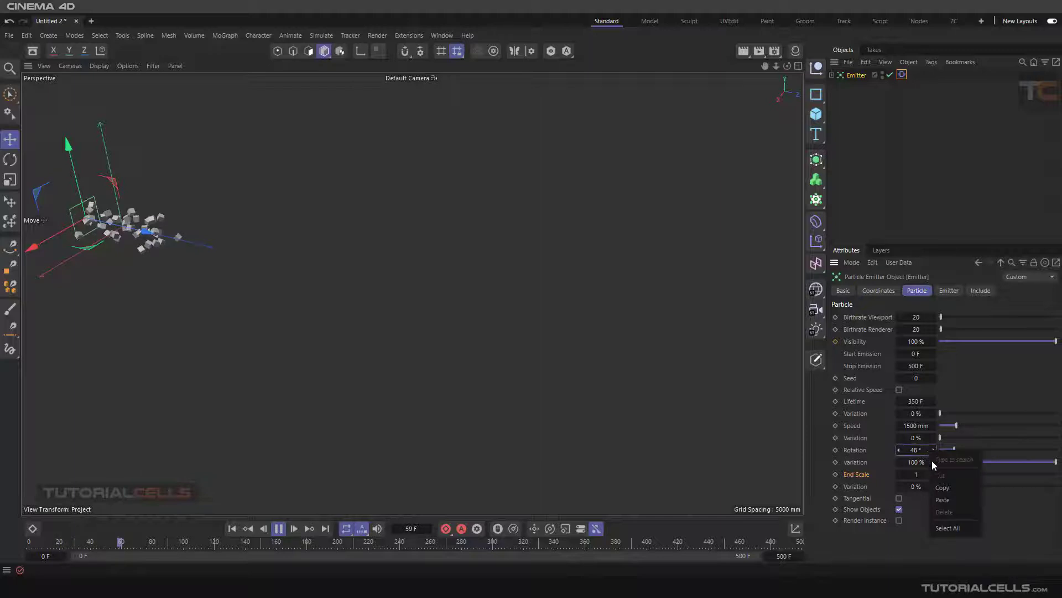
click(949, 485)
right_click(934, 450)
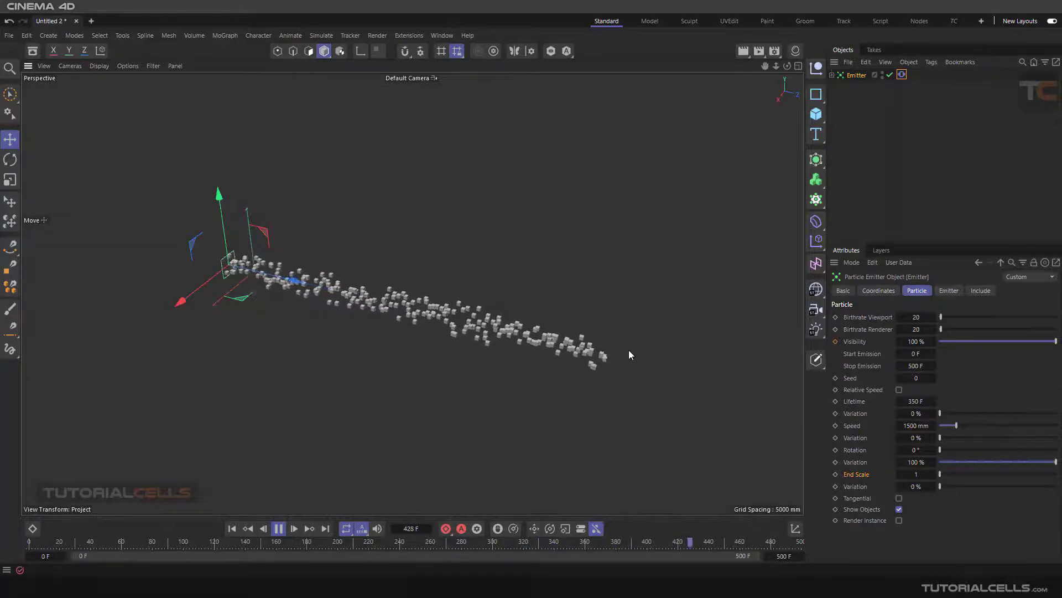
Step: Set the Emitter's particle Lifetime to 400 F during playback
click(916, 401)
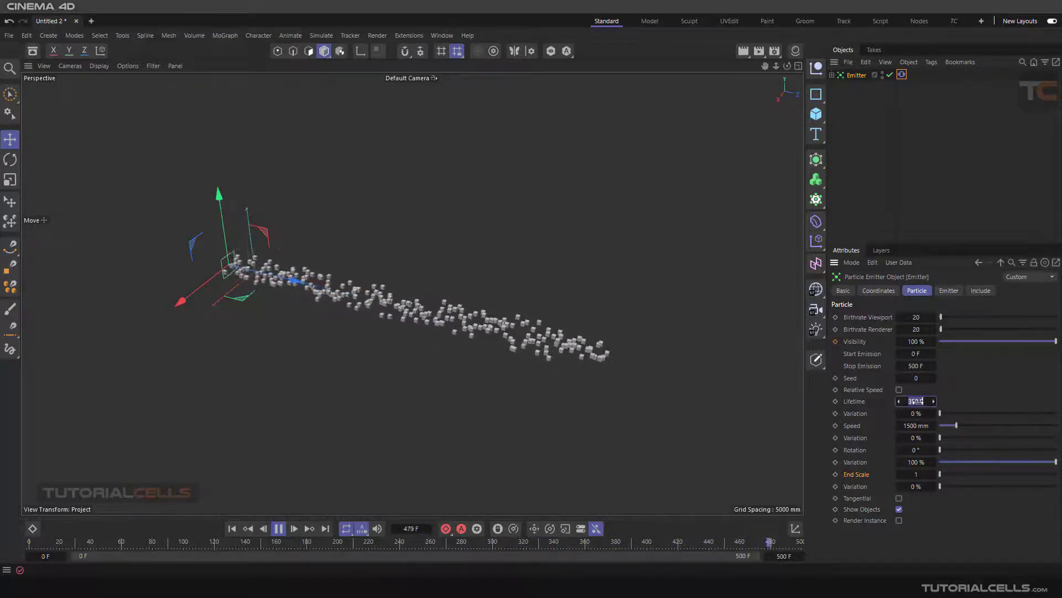
text(400)
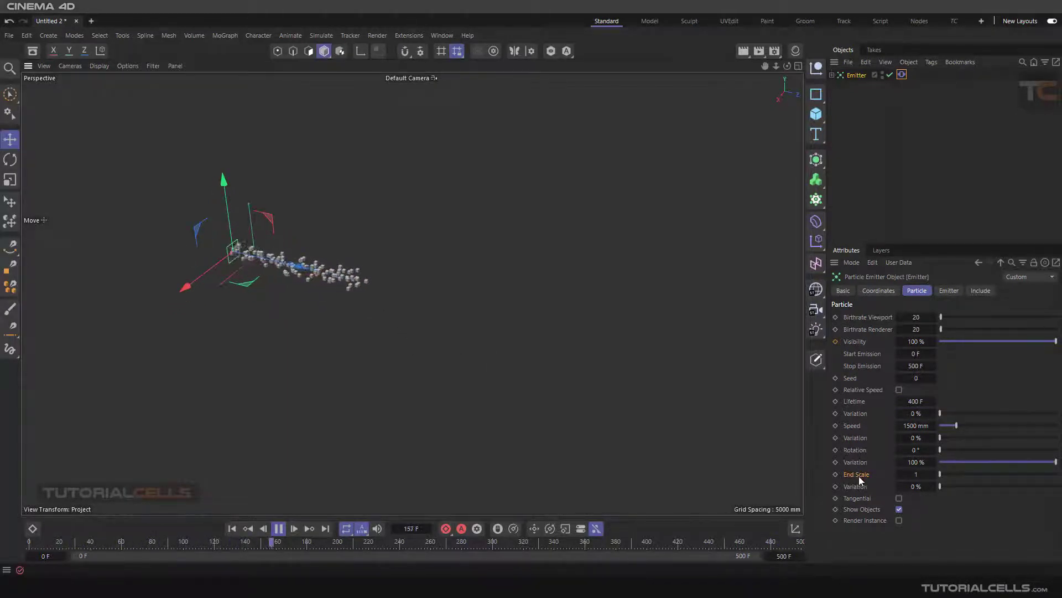
Step: Try a particle End Scale of 0.5 with an End Scale Variation of 100 %
click(916, 474)
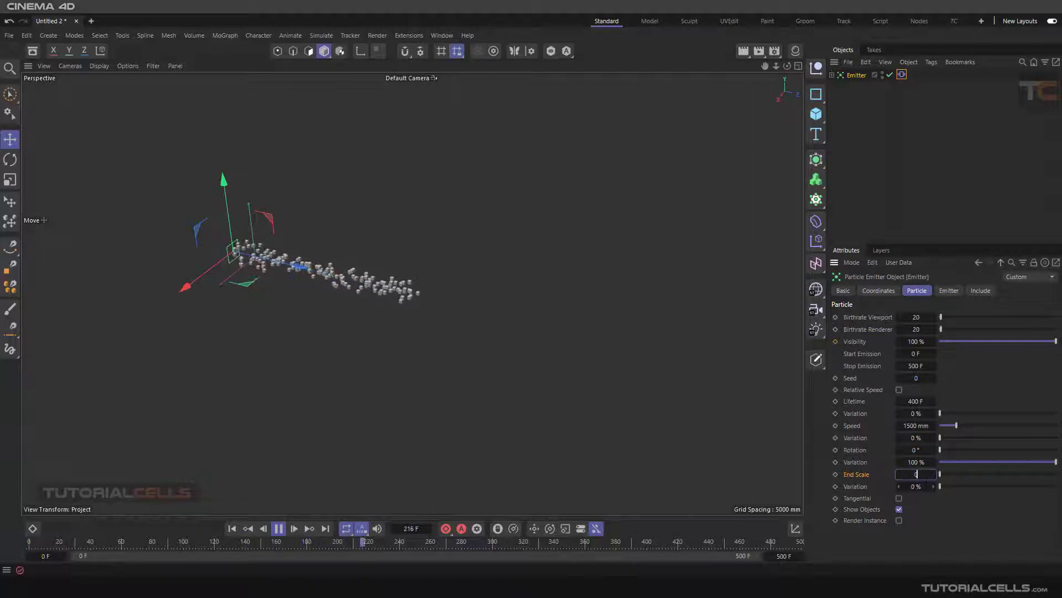
text(0)
key(Return)
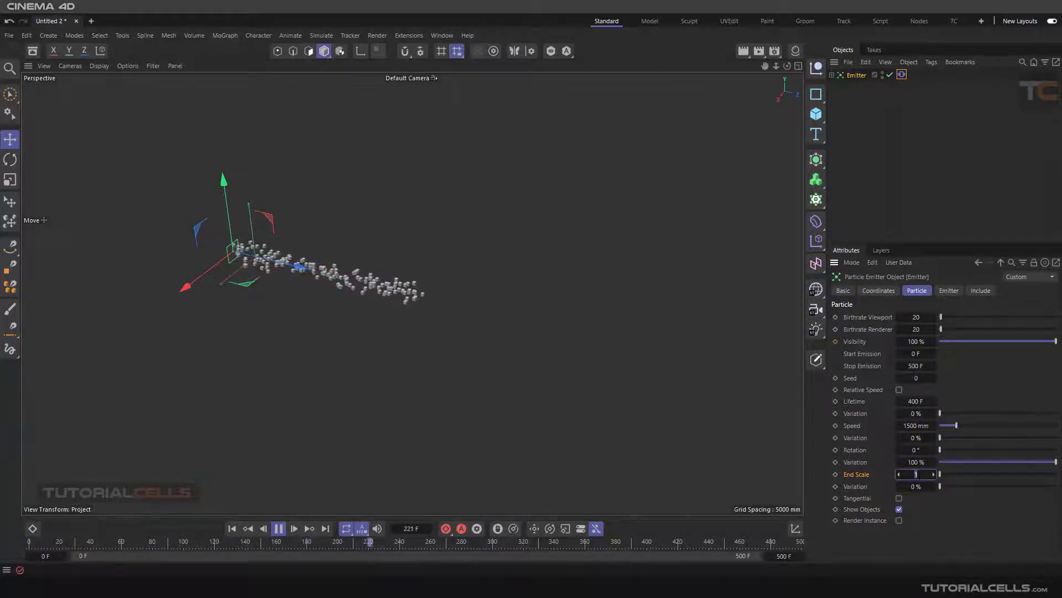
text(0)
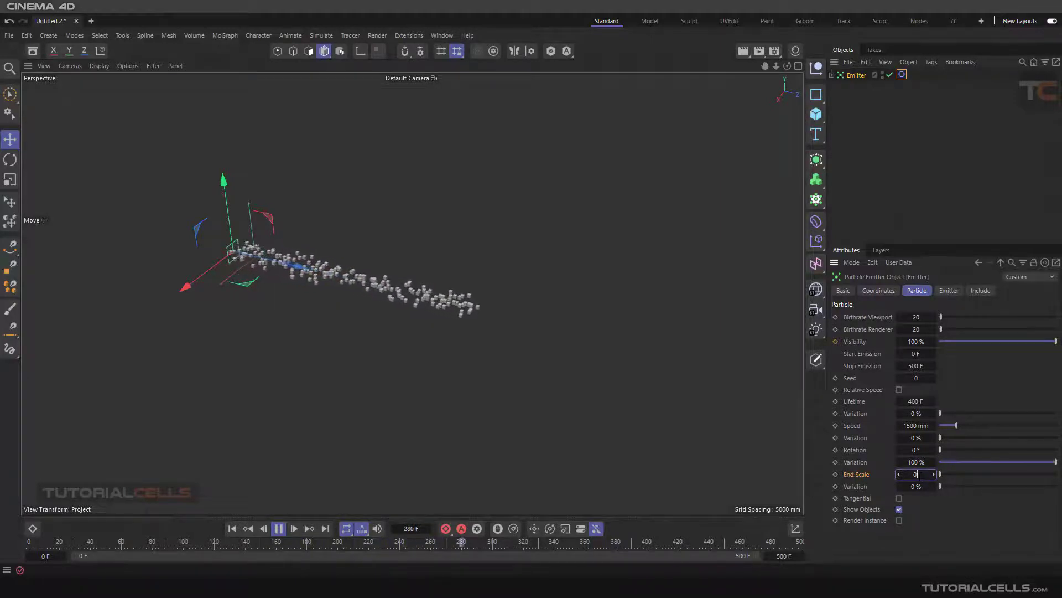
text(.5)
key(Return)
drag(941, 487, 1057, 486)
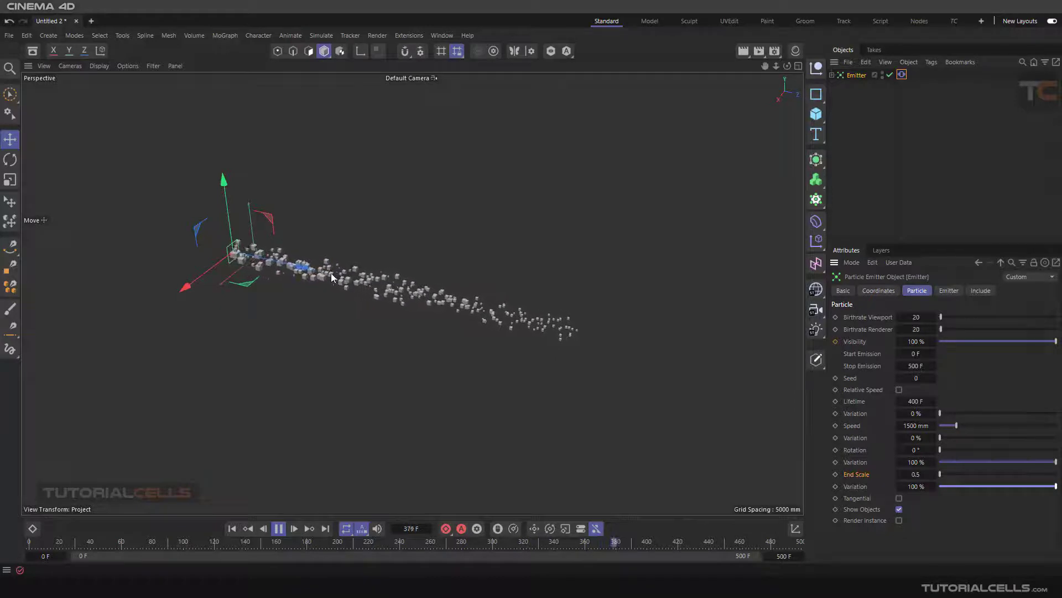
Step: Reset the particle End Scale to 1 and its Variation to 0 %
scroll(331, 274, up, 4)
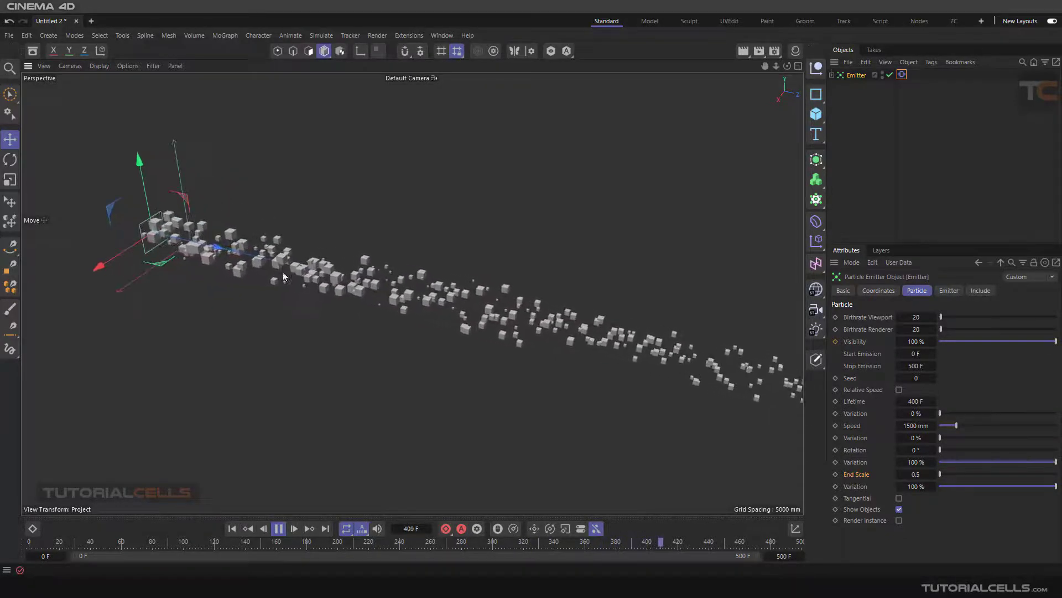
click(933, 474)
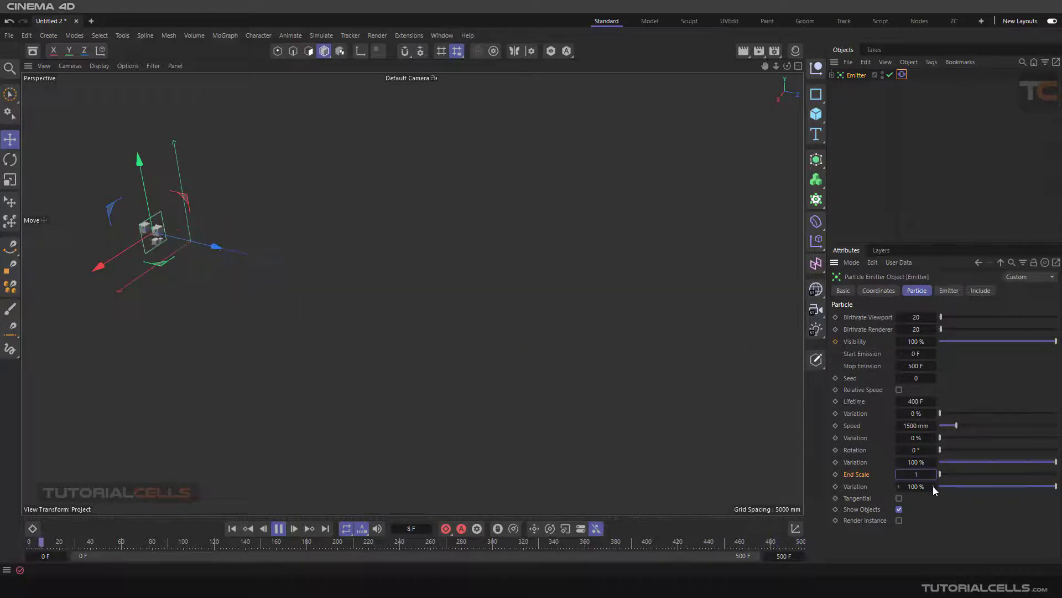
click(933, 486)
Step: Enable rotation in the Emitter's Vibrate tag and set its first Amplitude value to 90°
click(861, 500)
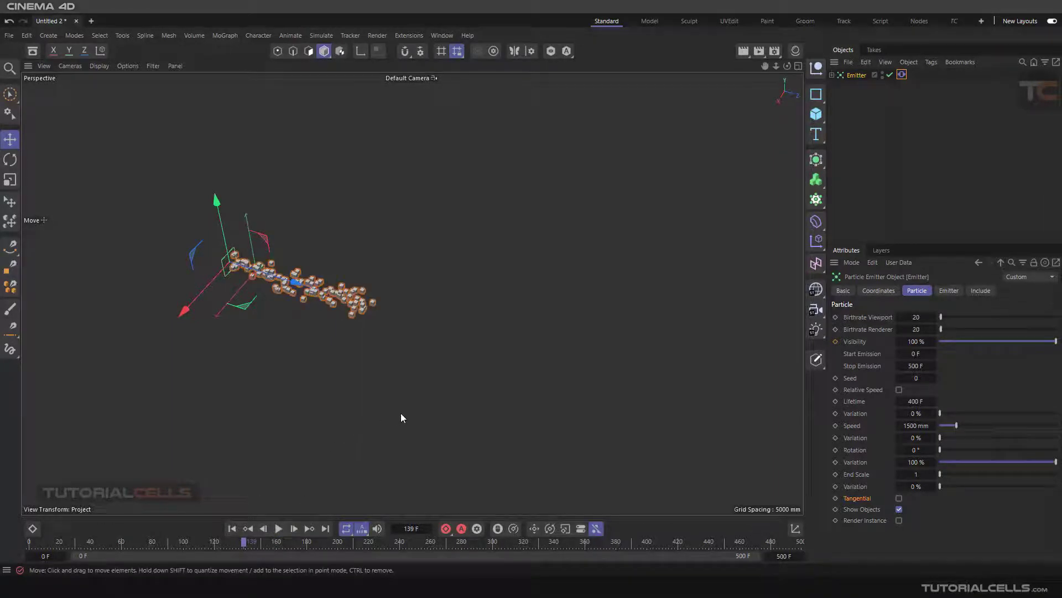
click(902, 76)
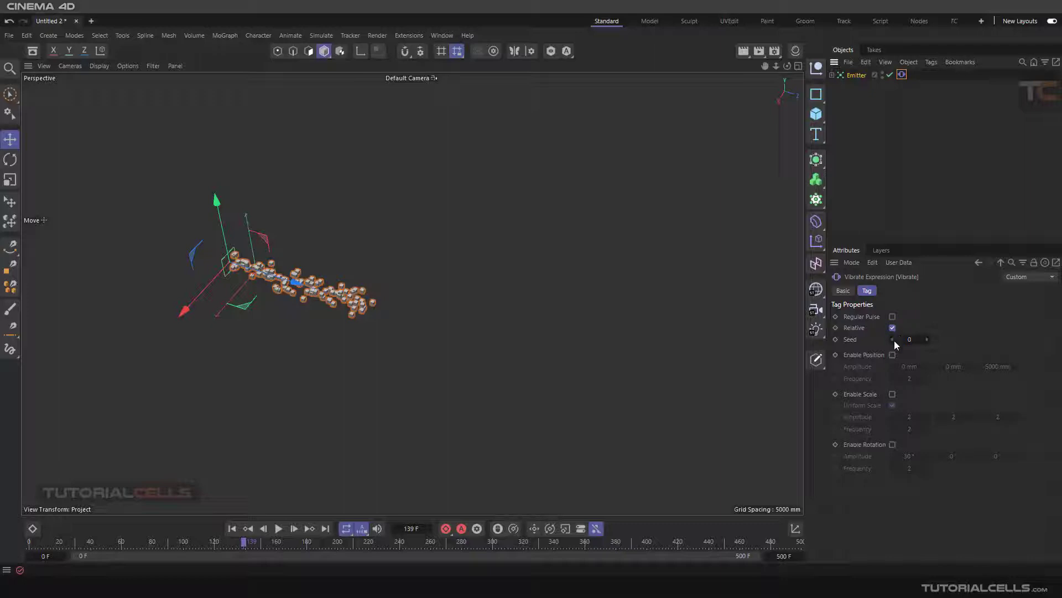
click(892, 444)
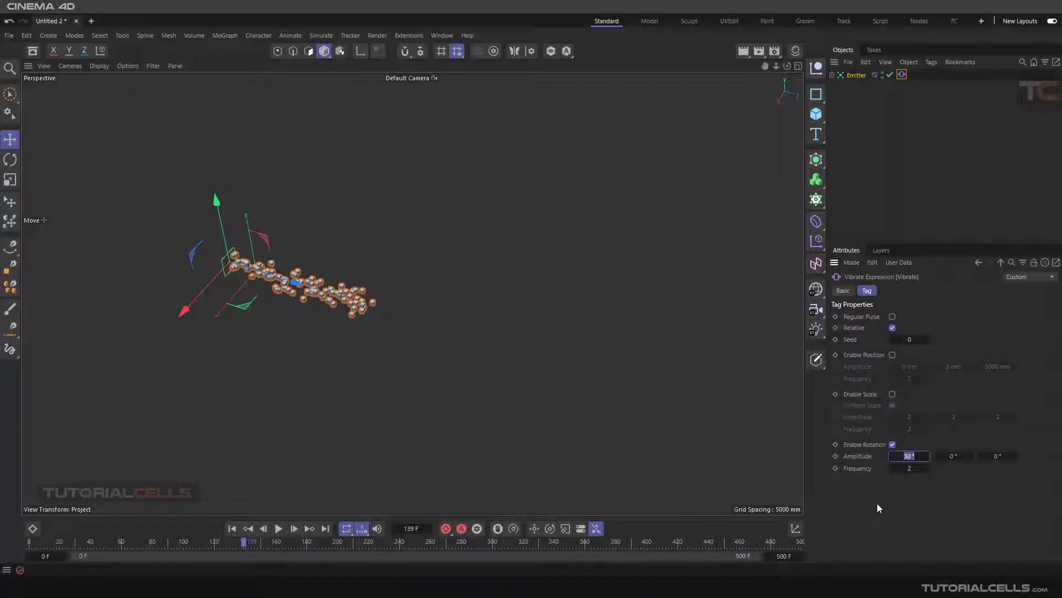
text(90)
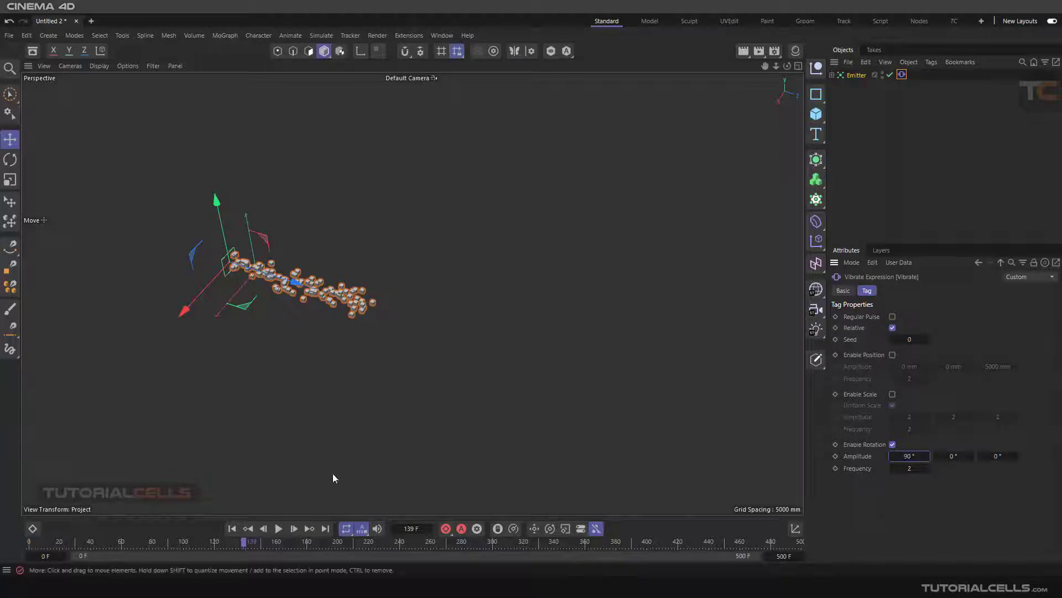
Step: Play the simulation from the start to examine the rotating emission, and return to the first frame
click(233, 529)
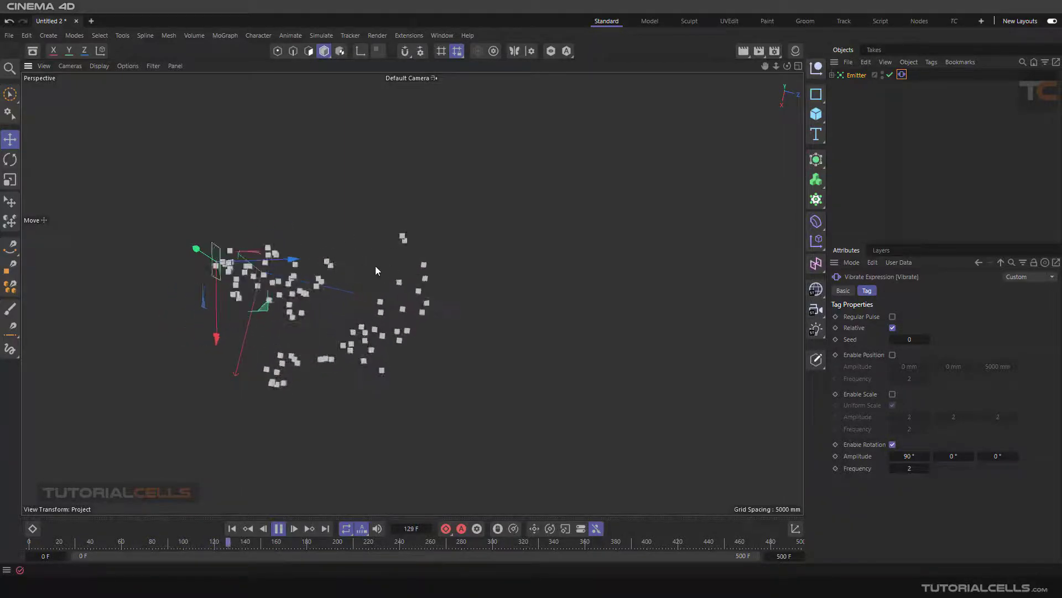
scroll(325, 272, up, 5)
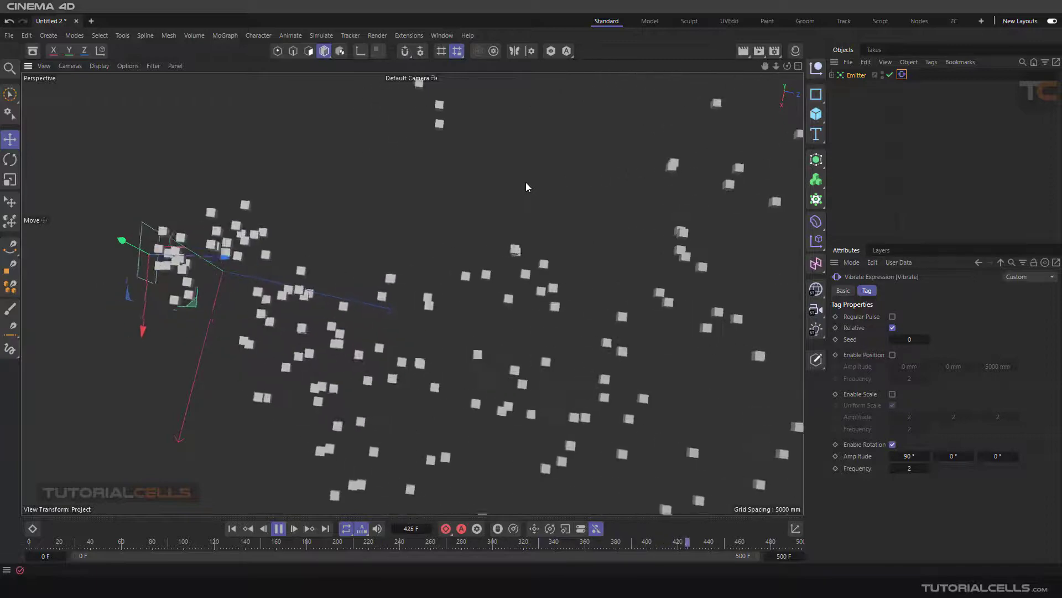
click(274, 530)
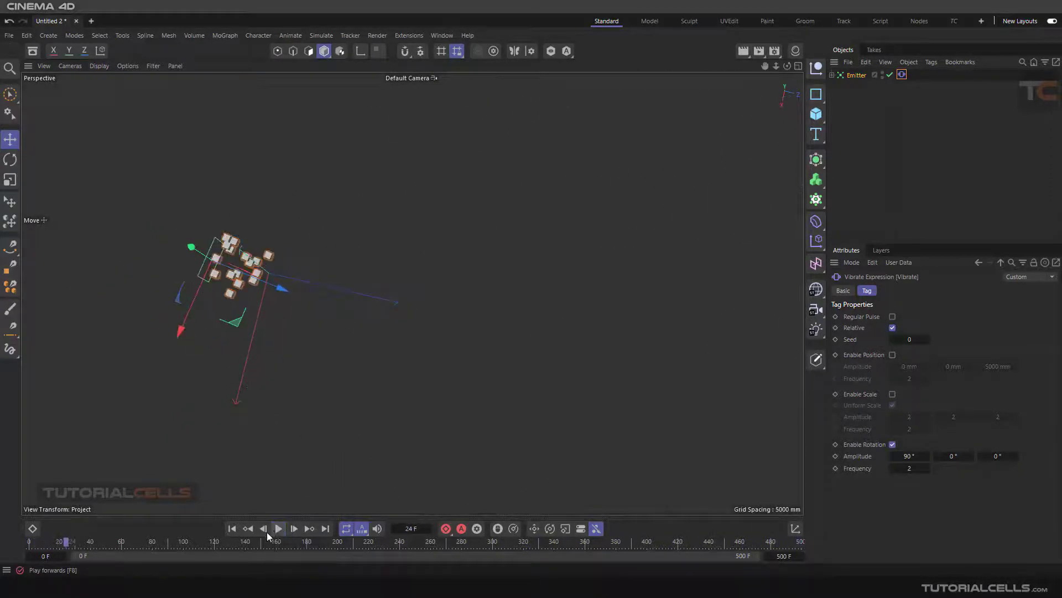
click(231, 529)
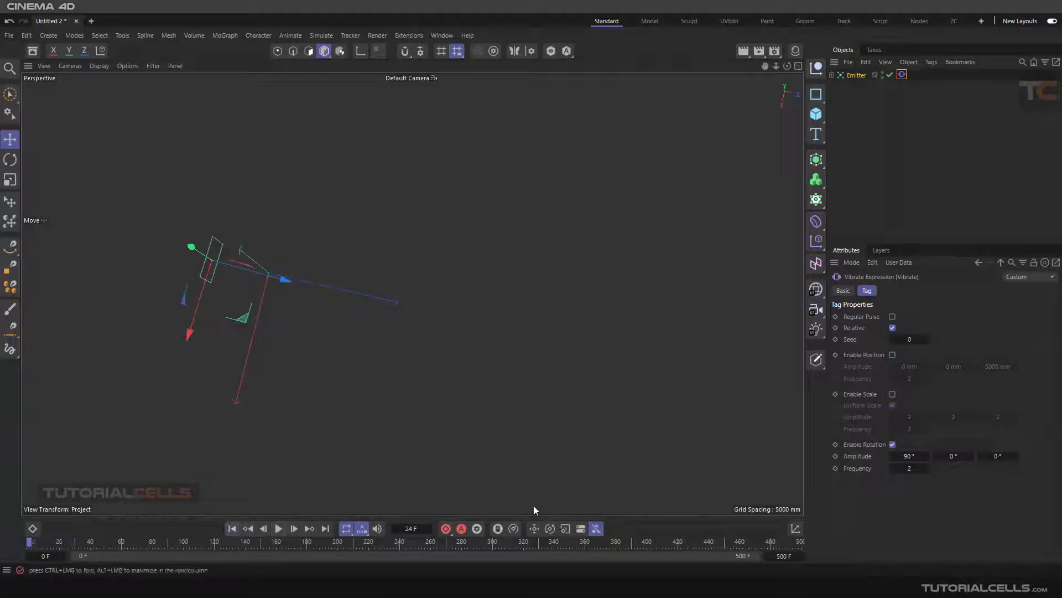
Step: Enable Tangential on the Emitter, comparing the particles with it off and on during playback, and rewind to the first frame
click(856, 76)
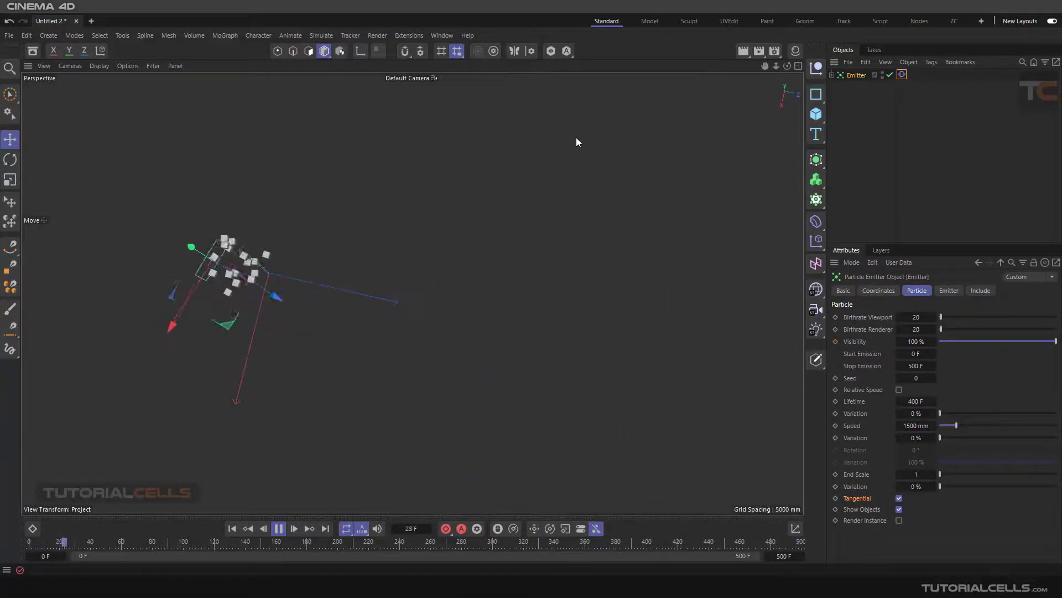
click(900, 498)
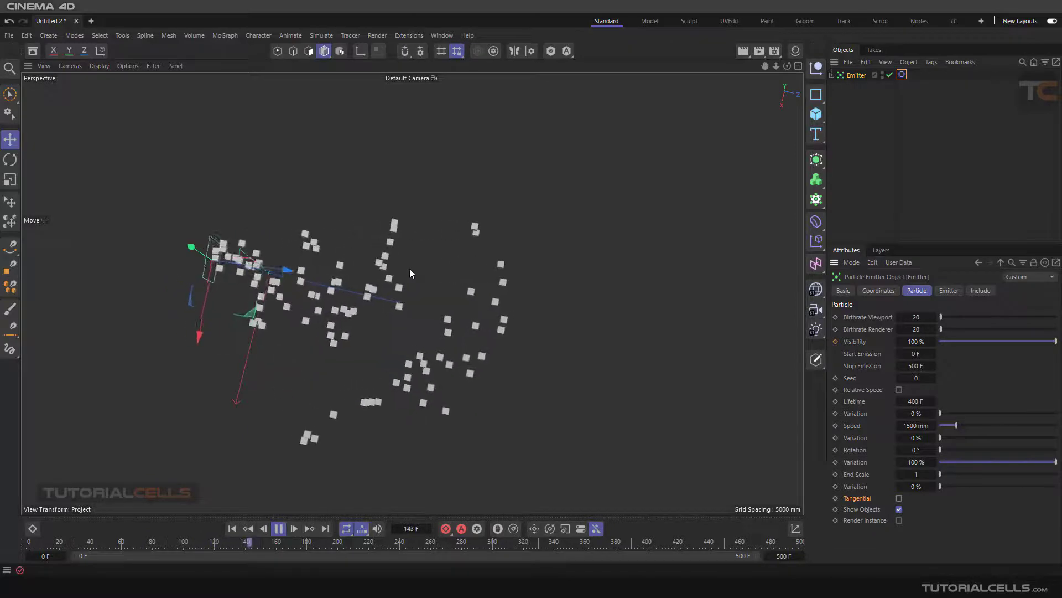
click(900, 498)
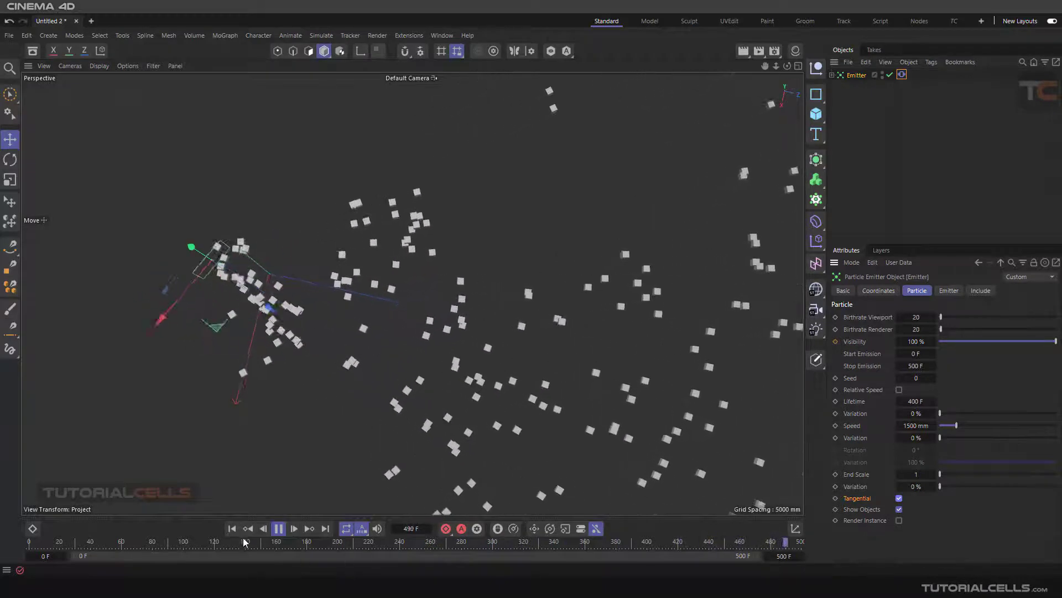
click(276, 533)
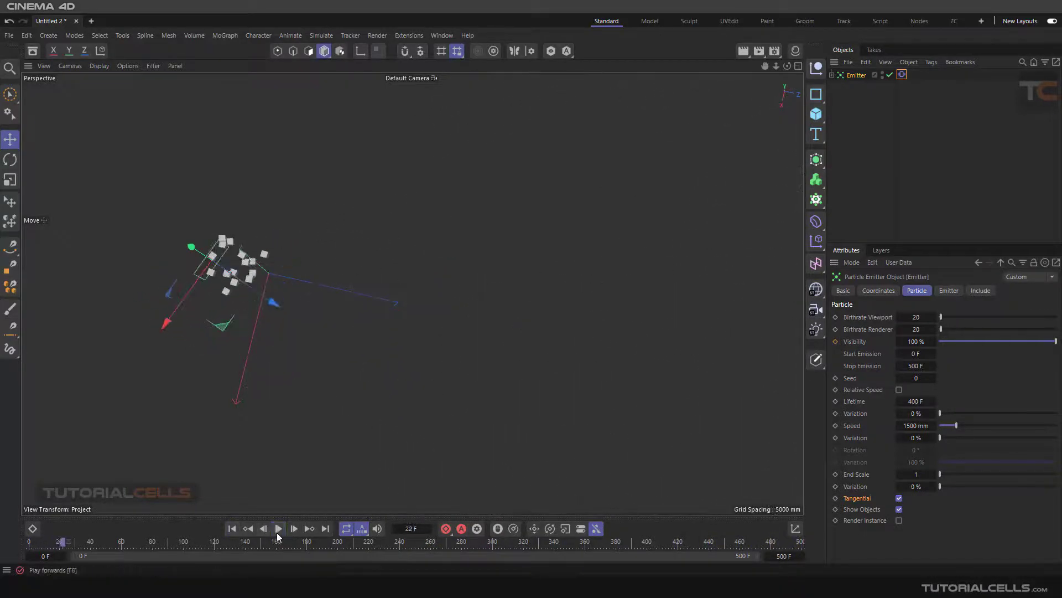
click(231, 528)
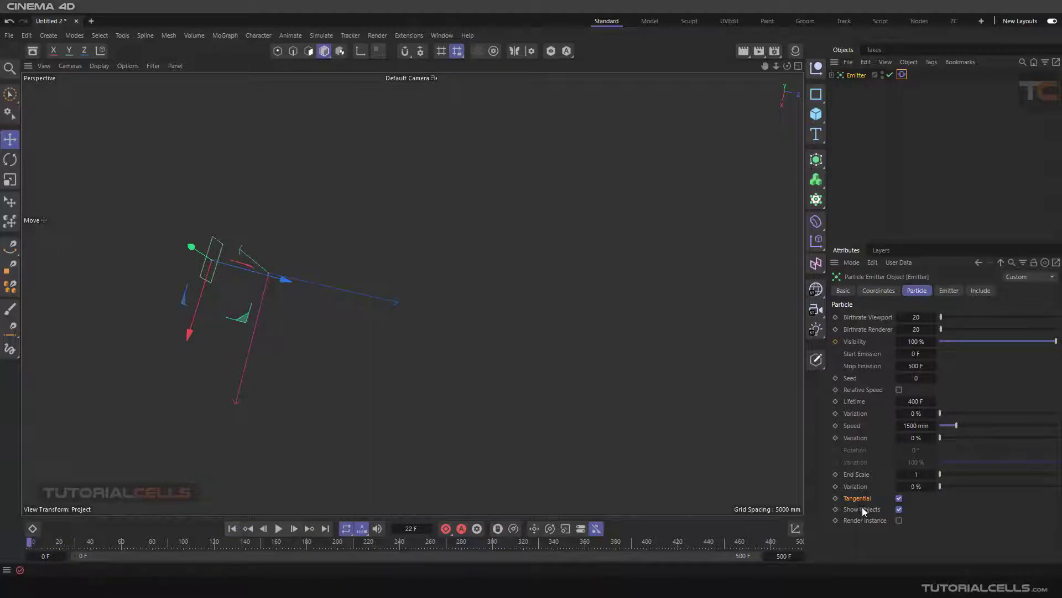
Step: Review the Vibrate tag's properties and open the Emitter's type, size and angle settings
click(902, 74)
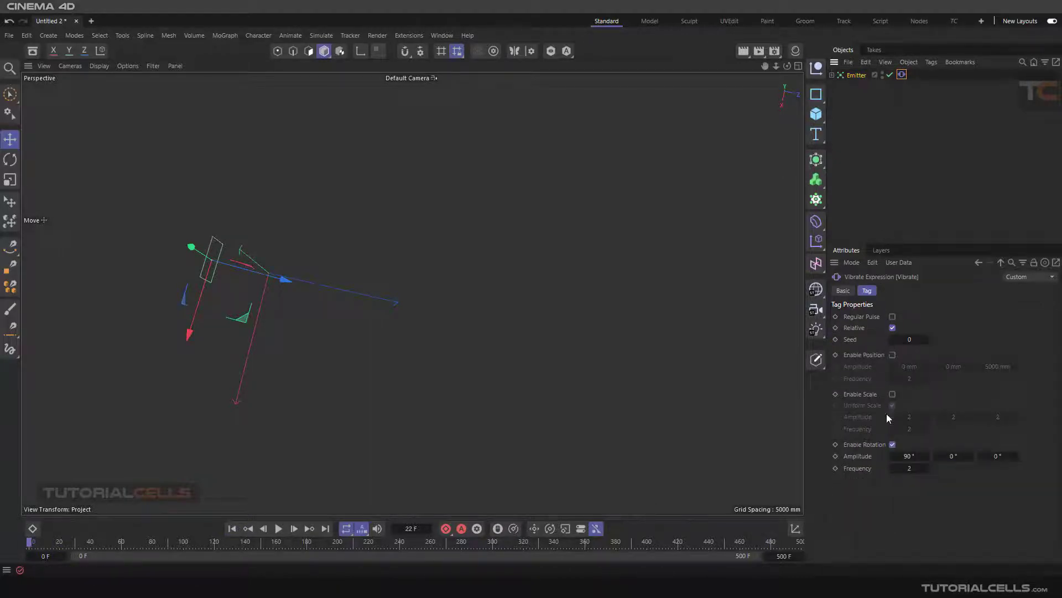
click(857, 76)
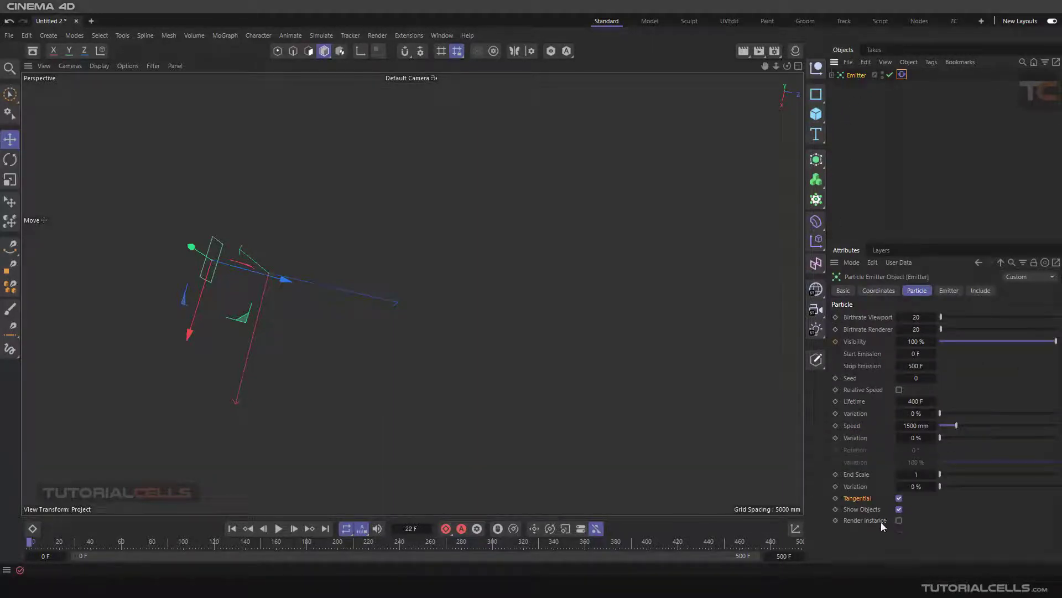
alt+drag(413, 354, 529, 363)
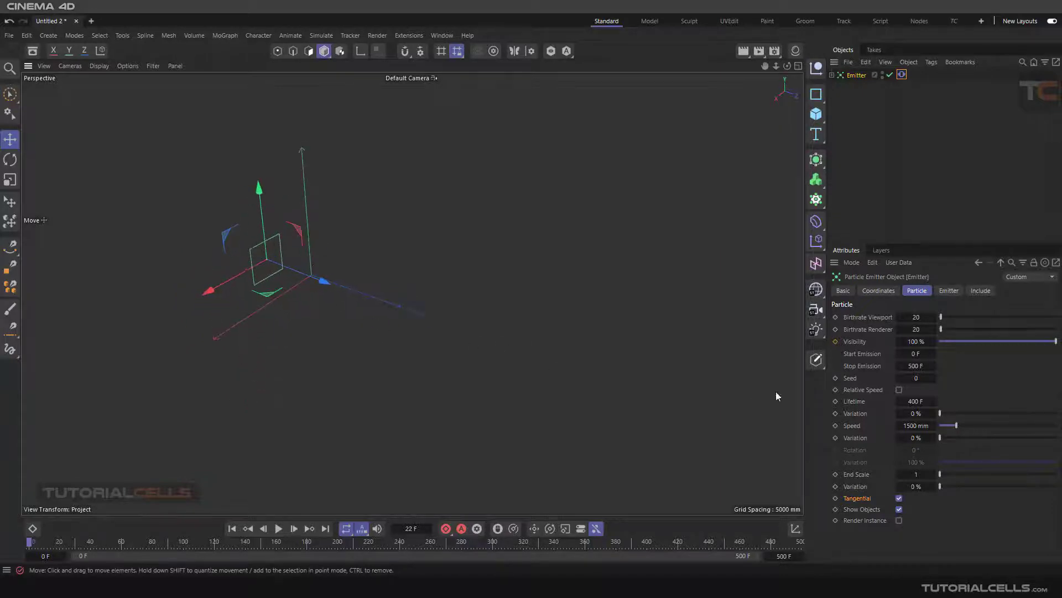
click(947, 291)
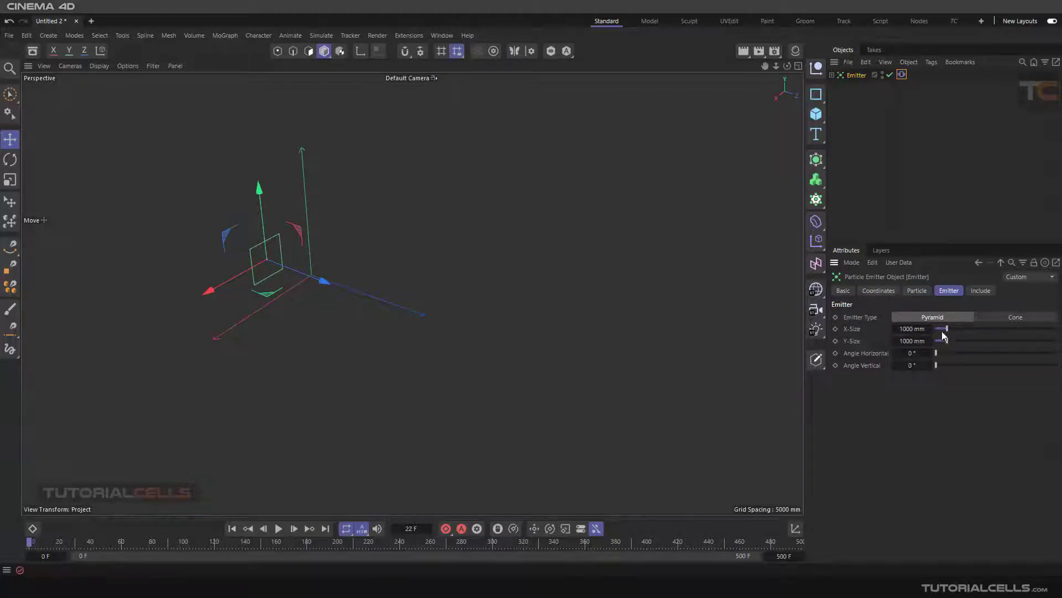
Step: Widen the Emitter to an X-Size of 3070 mm, play the simulation, and increase its Y-Size
drag(946, 328, 972, 330)
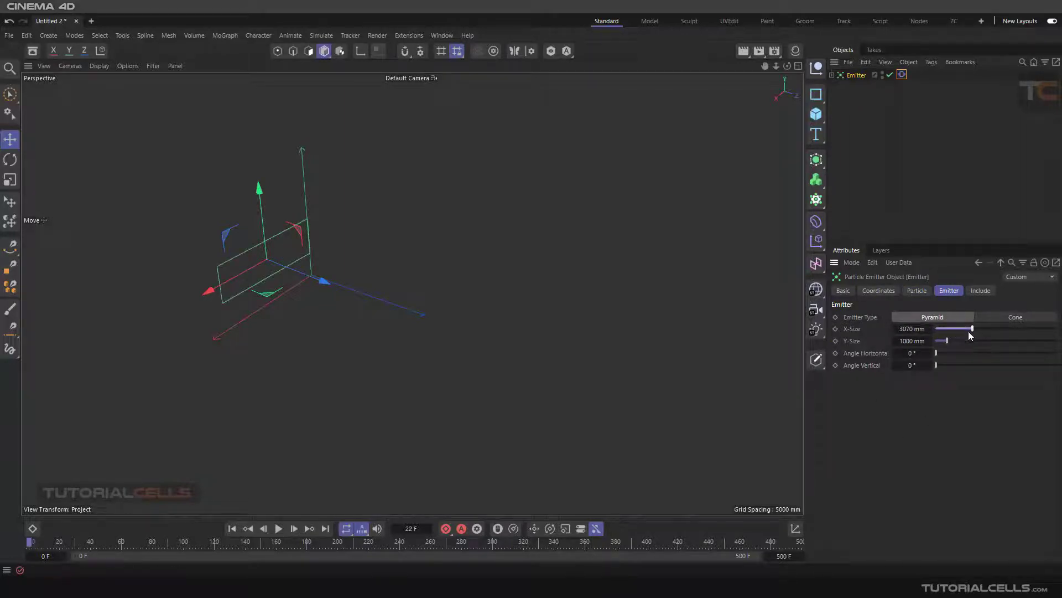
click(280, 529)
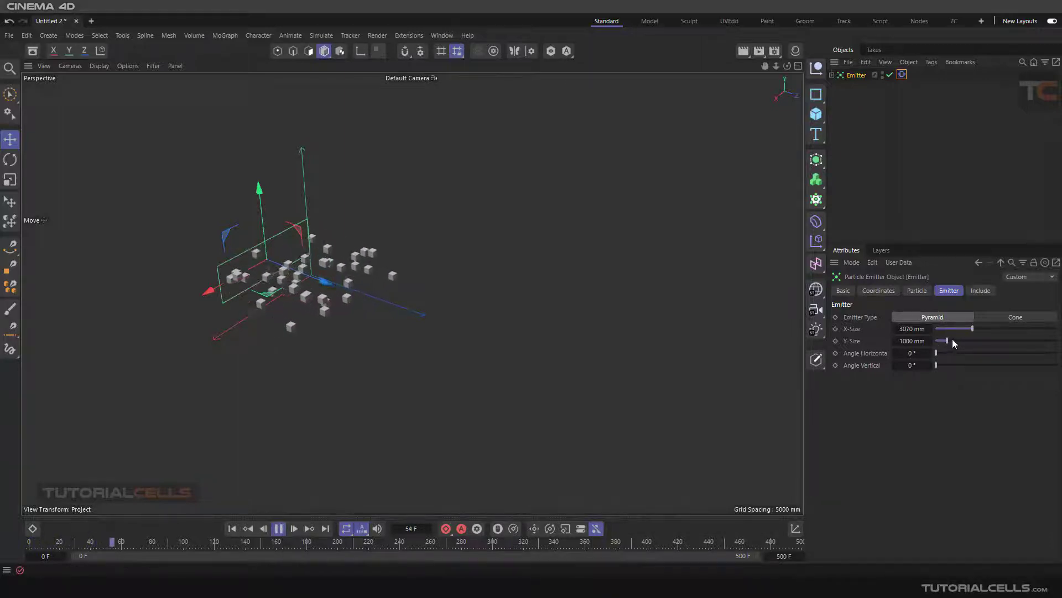
mouse_move(948, 339)
mouse_down()
mouse_move(985, 341)
mouse_move(959, 340)
mouse_up()
Step: Reset the Emitter's X-Size and Y-Size to 1000 mm and stop playback
right_click(930, 329)
right_click(929, 340)
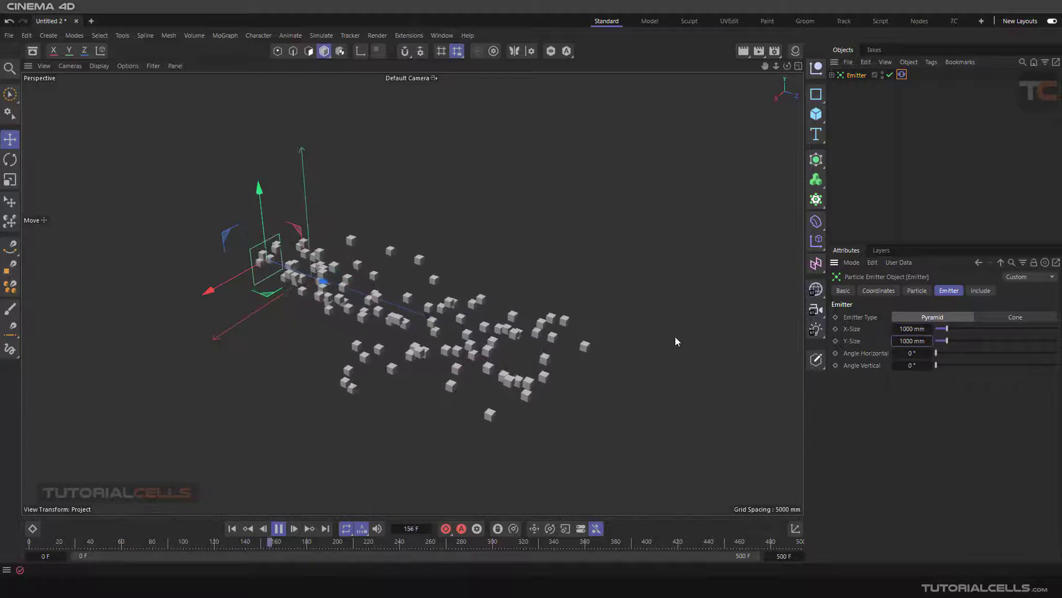
click(275, 533)
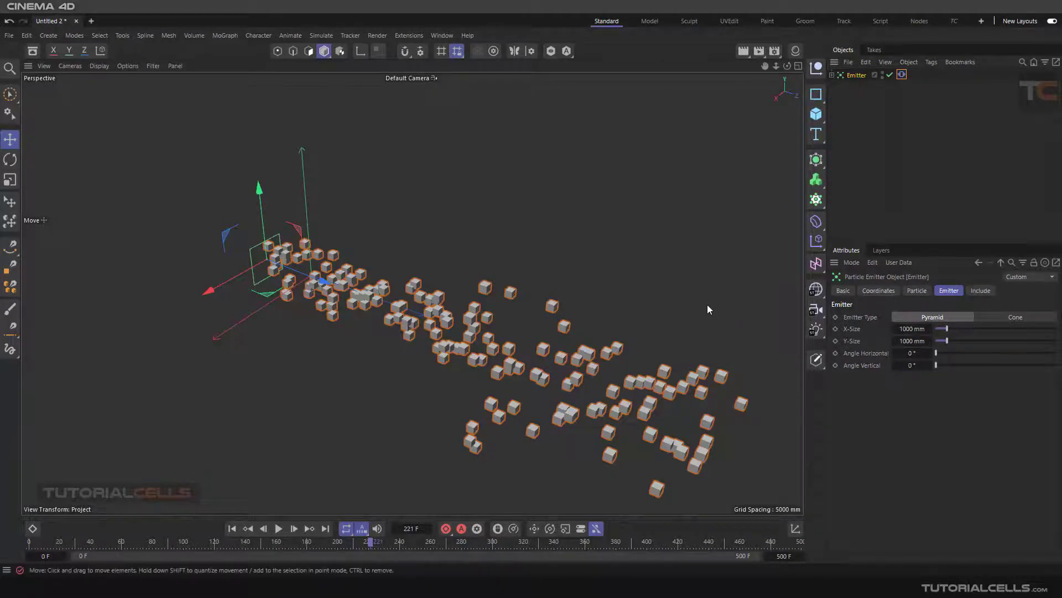
Step: Compare the settings of the Cone and Pyramid emitter types, rewinding to the first frame and ending on Pyramid
click(987, 318)
click(952, 316)
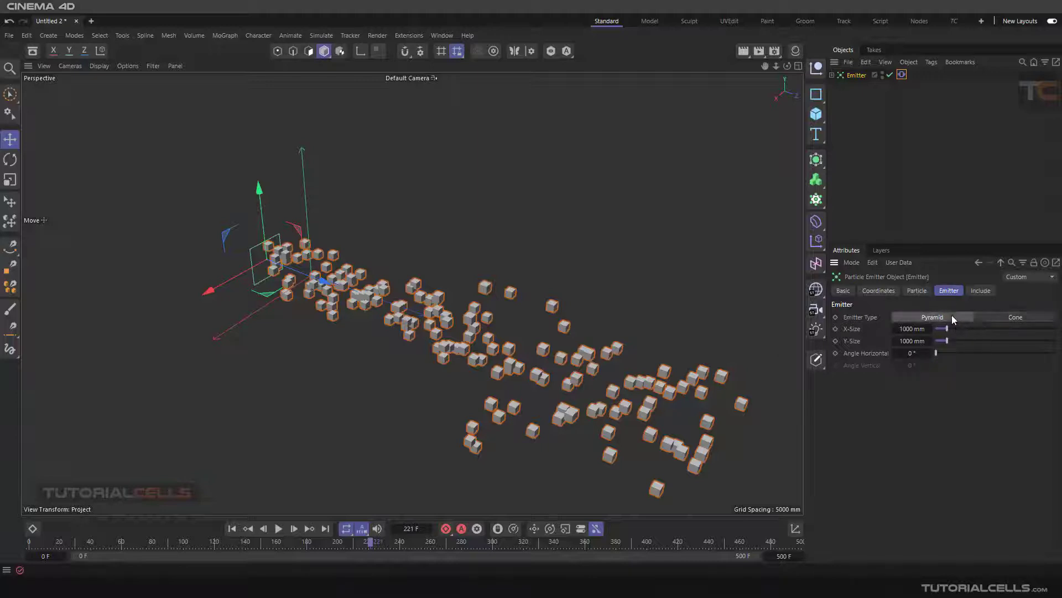
click(233, 527)
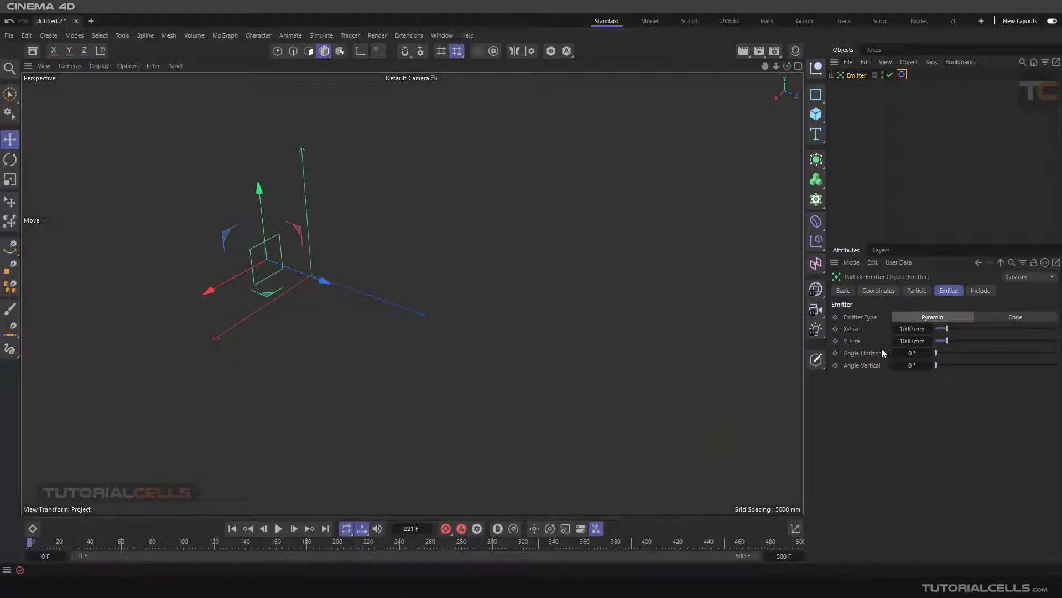
click(987, 316)
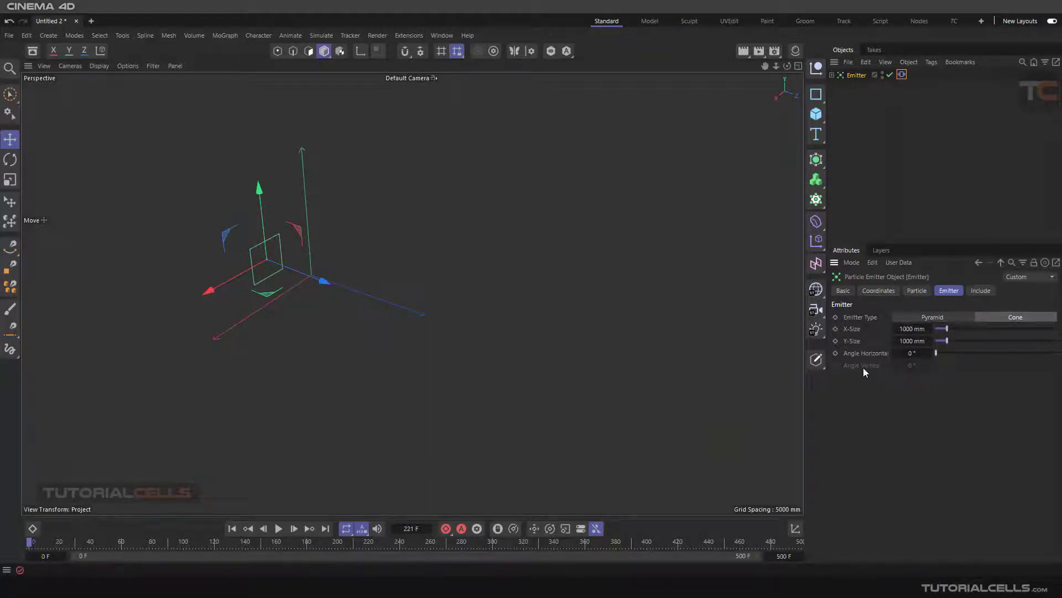
click(911, 316)
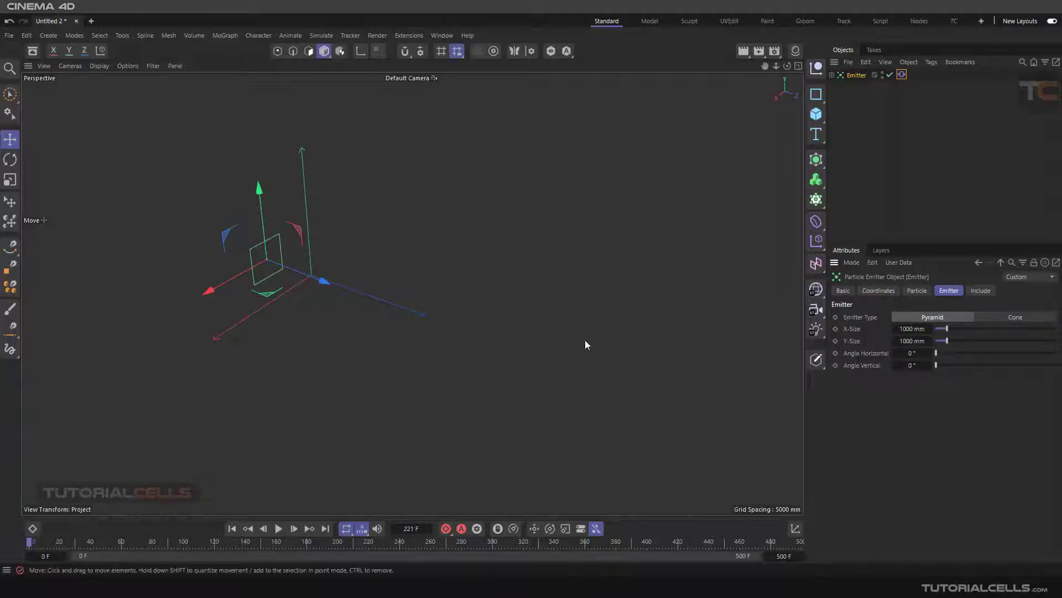
Step: Set the Emitter's Angle Horizontal to 90° during playback and restart the simulation to examine the spread
alt+drag(586, 340, 506, 331)
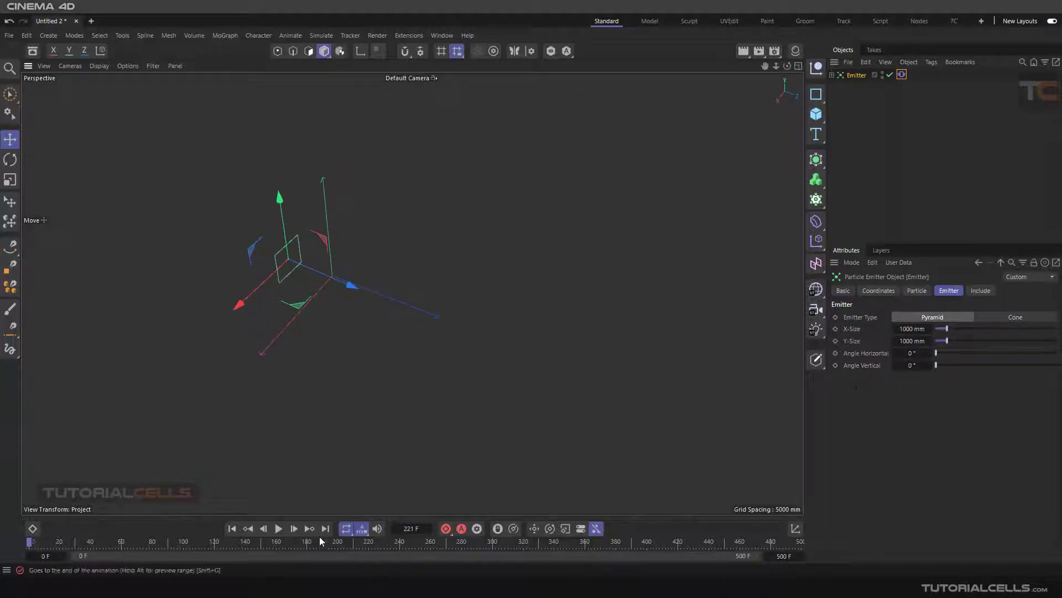
click(278, 529)
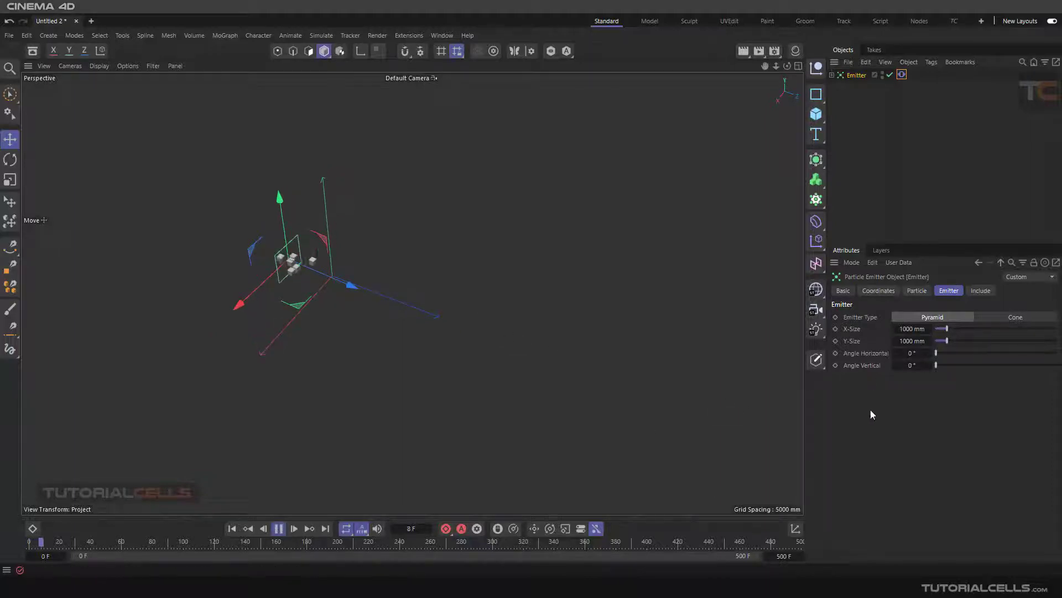
double_click(911, 354)
text(90)
key(Return)
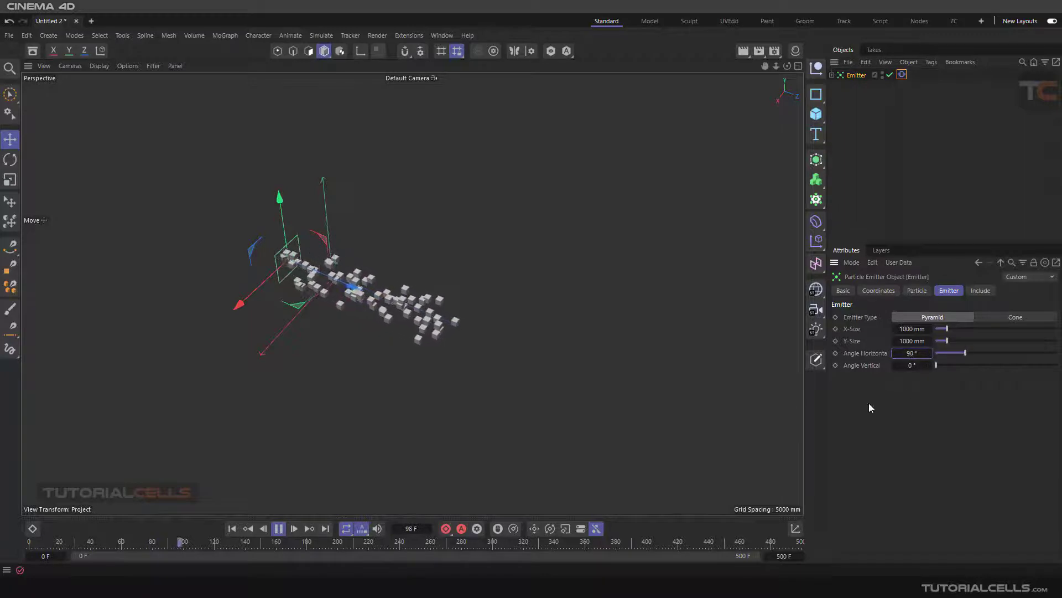
click(233, 530)
alt+drag(410, 291, 366, 303)
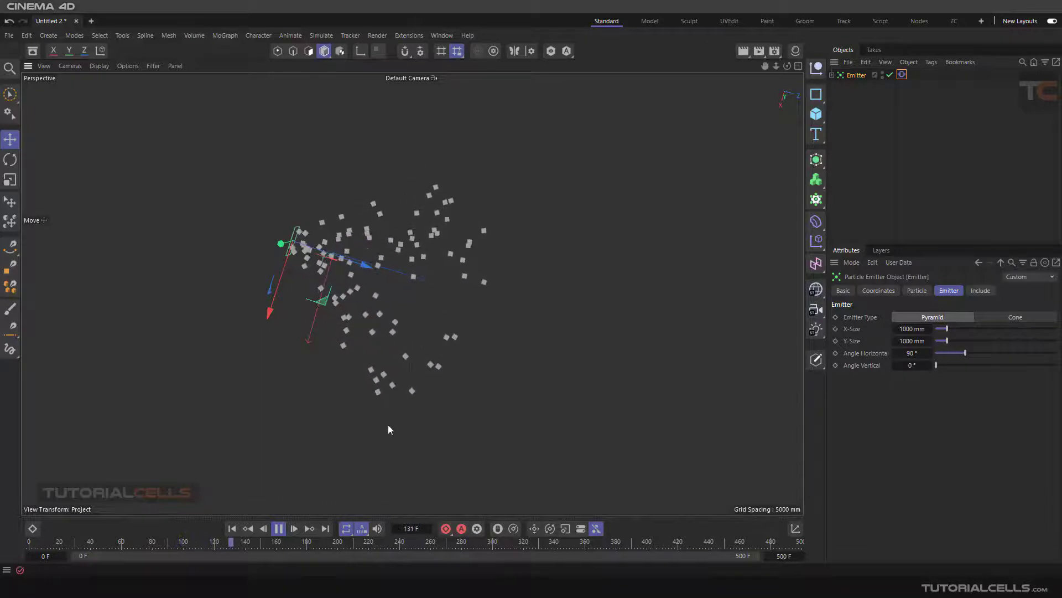
alt+drag(282, 241, 435, 356)
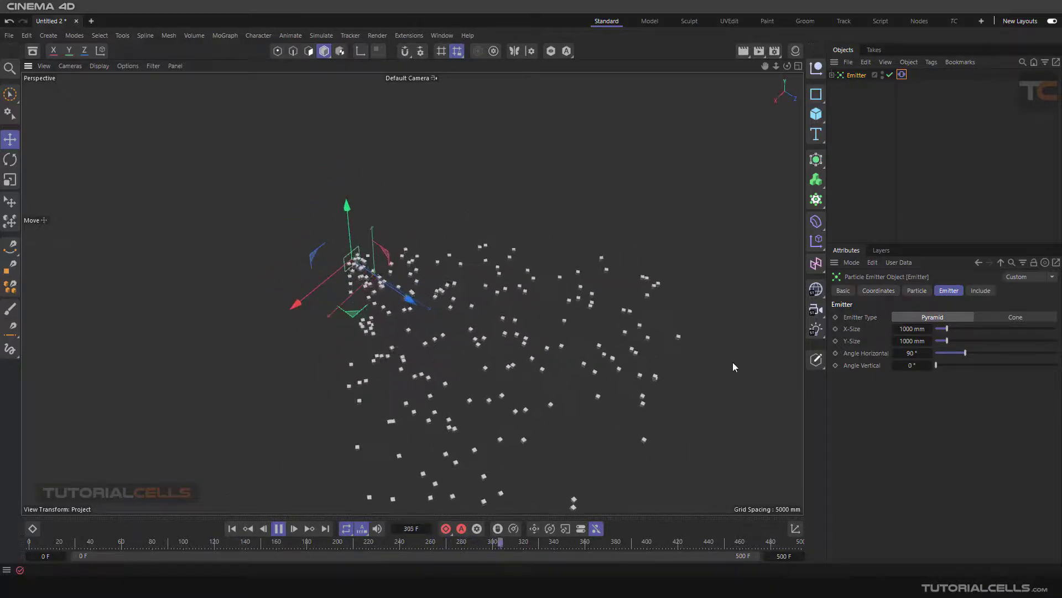
Step: Set Angle Horizontal to 0° and Angle Vertical to 90° during playback, and return to the first frame
double_click(913, 353)
text(0)
key(Return)
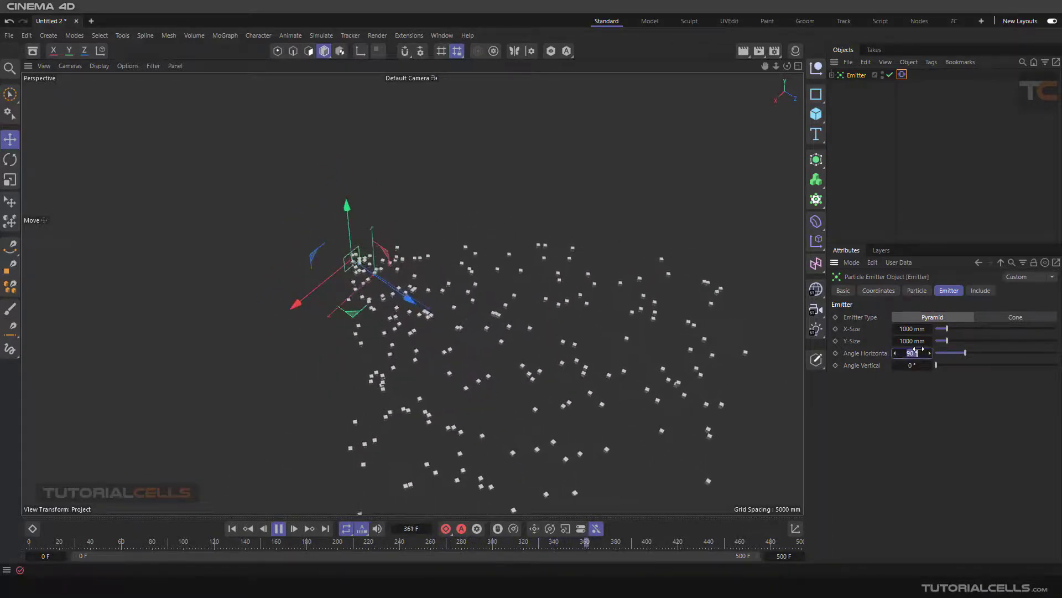
double_click(912, 366)
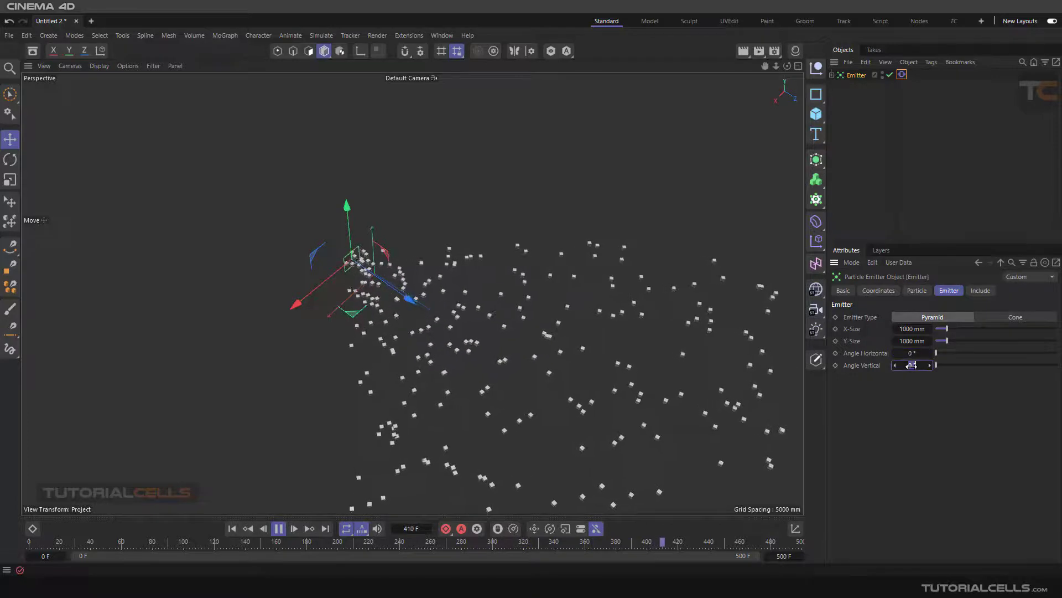
text(90)
key(Return)
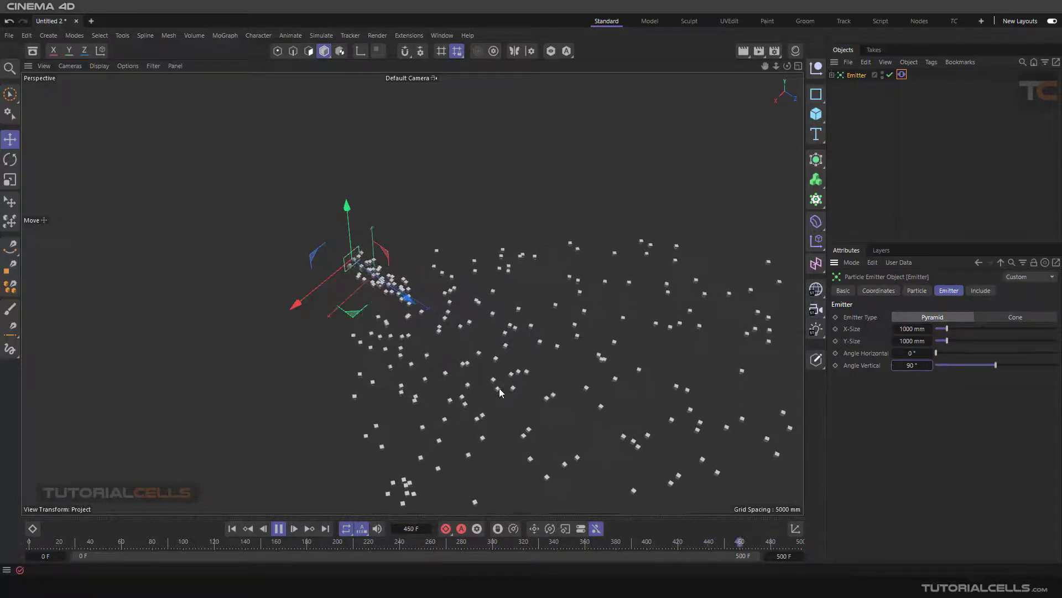
click(278, 526)
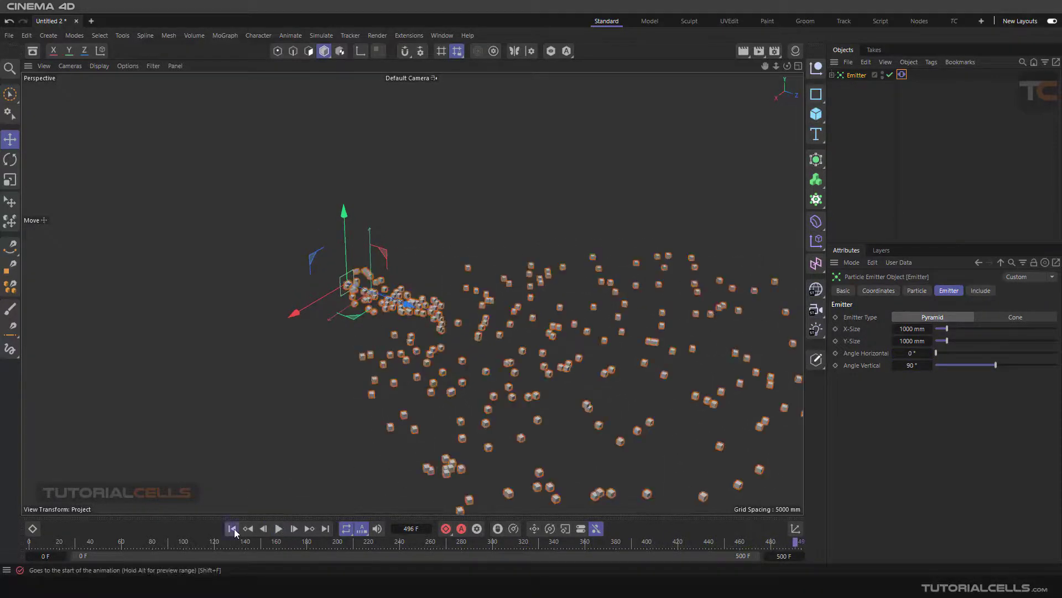
click(233, 528)
Step: Set Angle Horizontal to 180°, reset Angle Vertical to 0°, and play the simulation
double_click(912, 352)
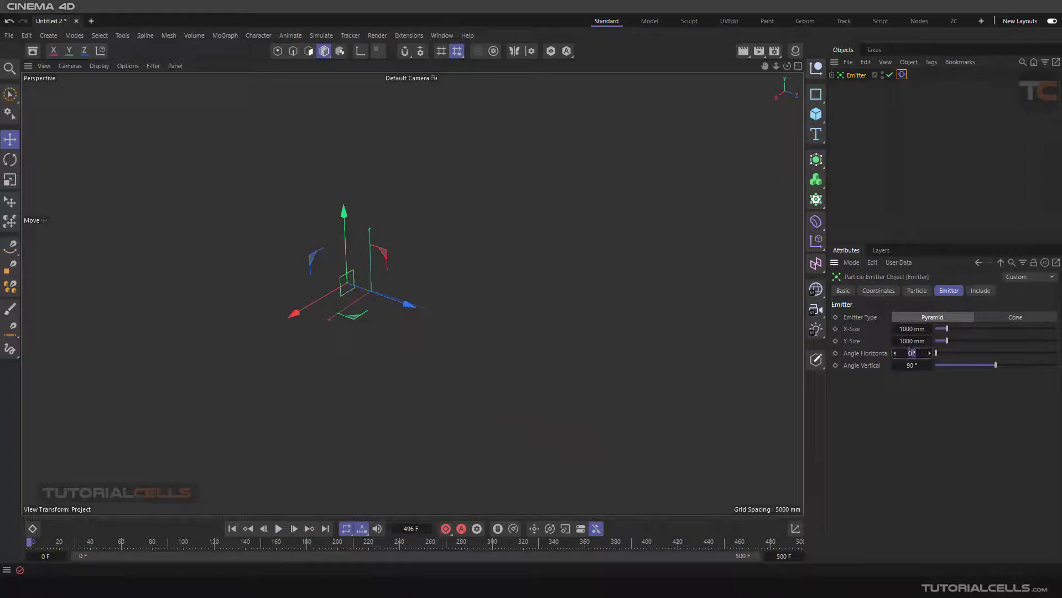
text(180)
key(Return)
right_click(930, 366)
alt+drag(414, 332, 424, 364)
click(283, 527)
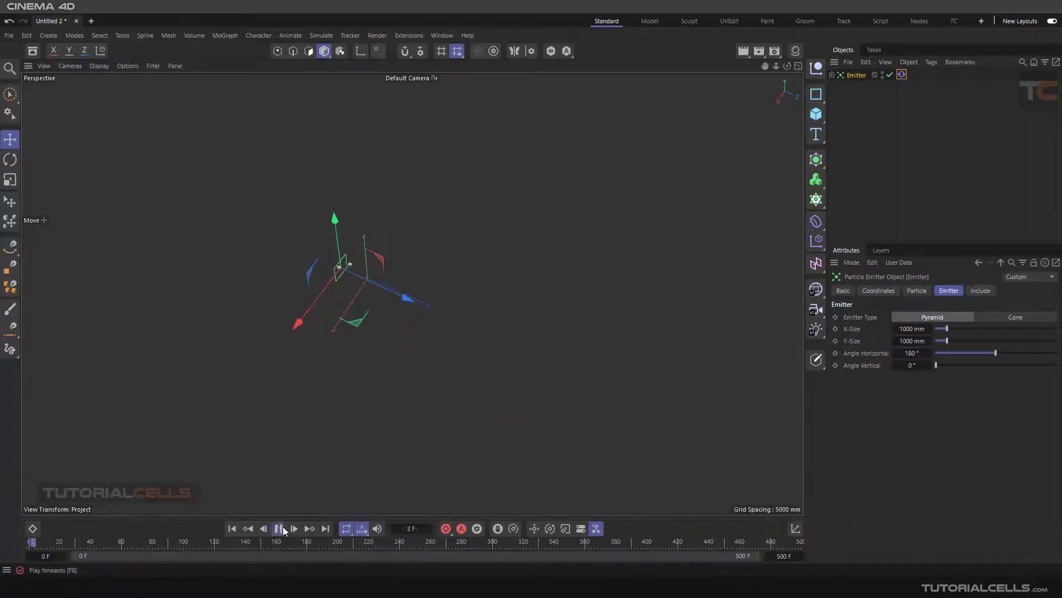
Step: Switch the Top view to a shaded display to examine the horizontal spread, and return to the Perspective view
middle_click(379, 331)
middle_click(577, 192)
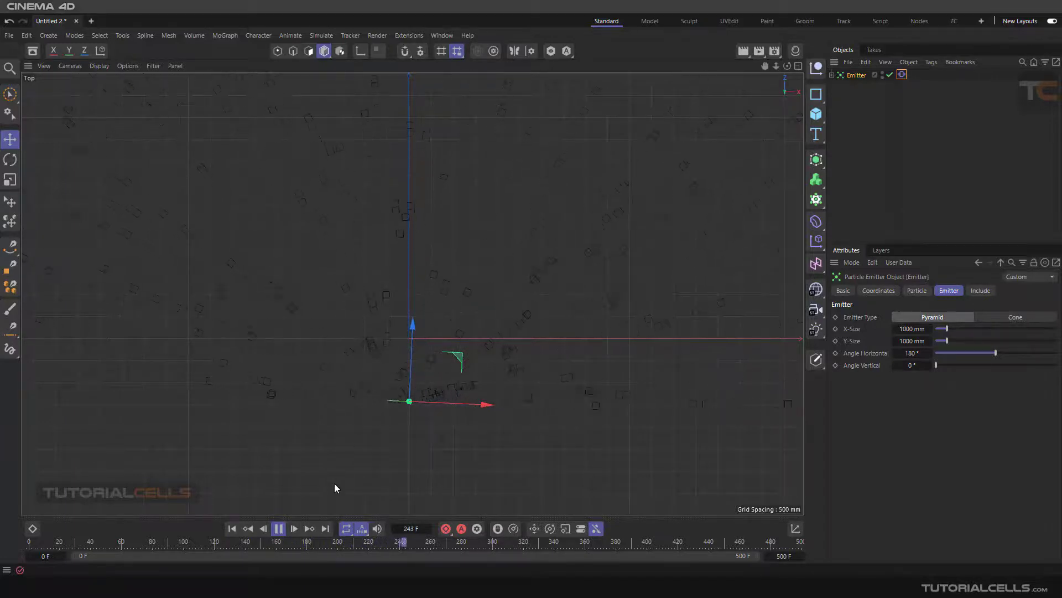
click(10, 160)
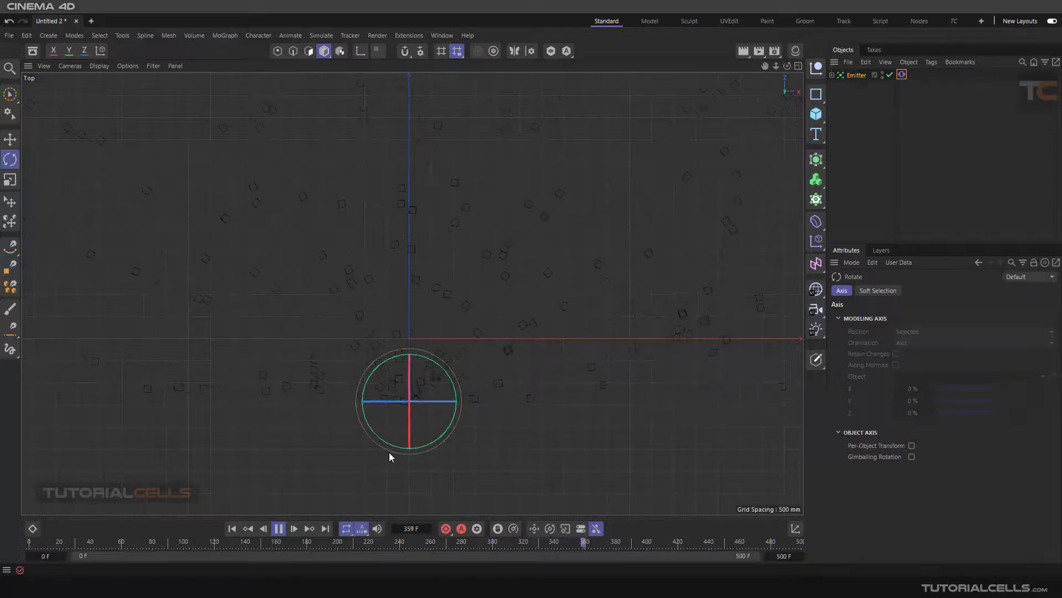
scroll(387, 413, down, 4)
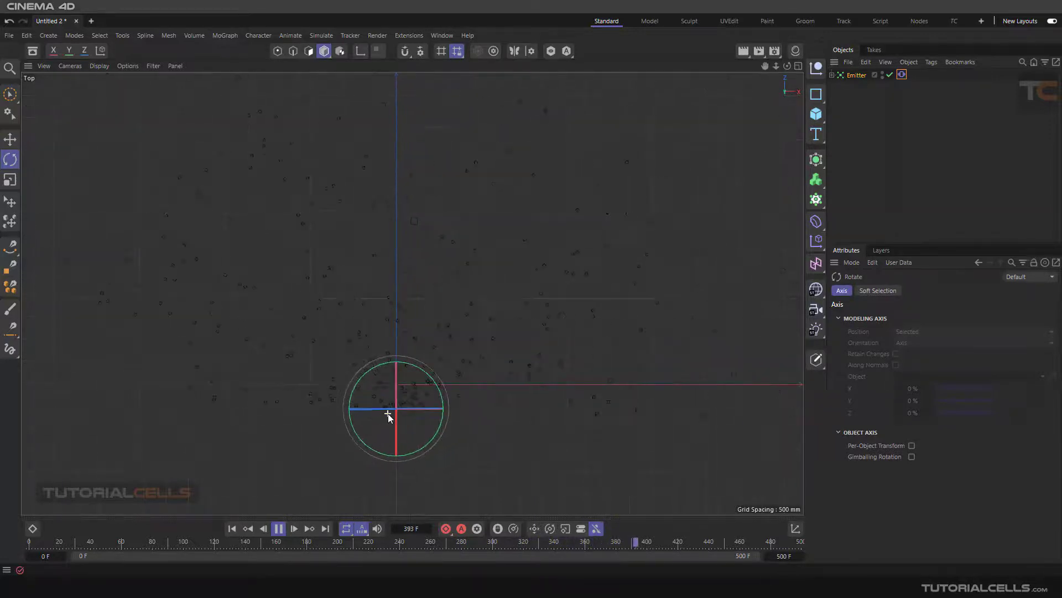
click(99, 66)
click(108, 101)
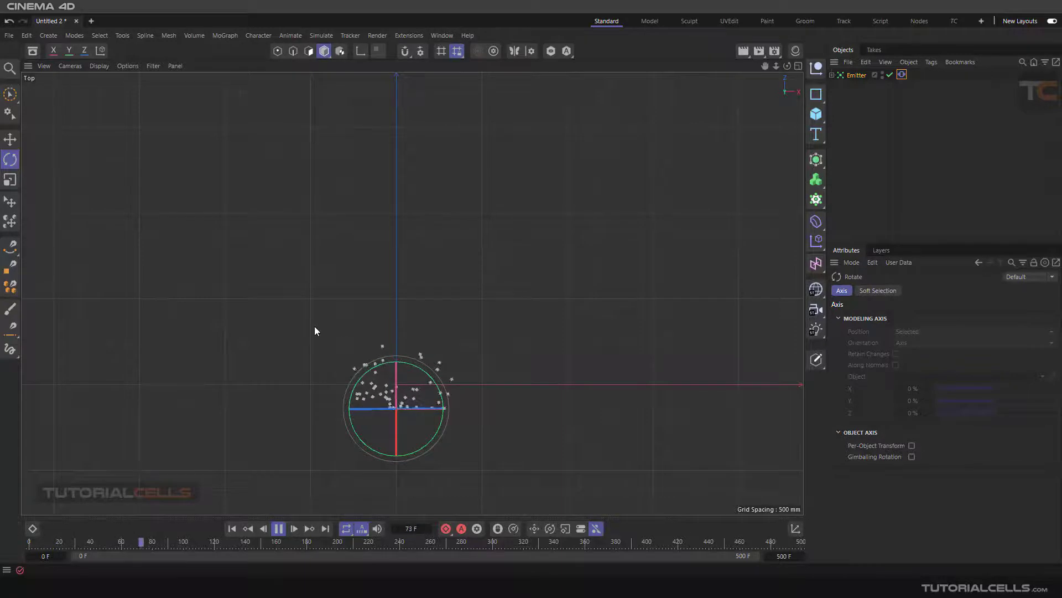
scroll(314, 330, down, 1)
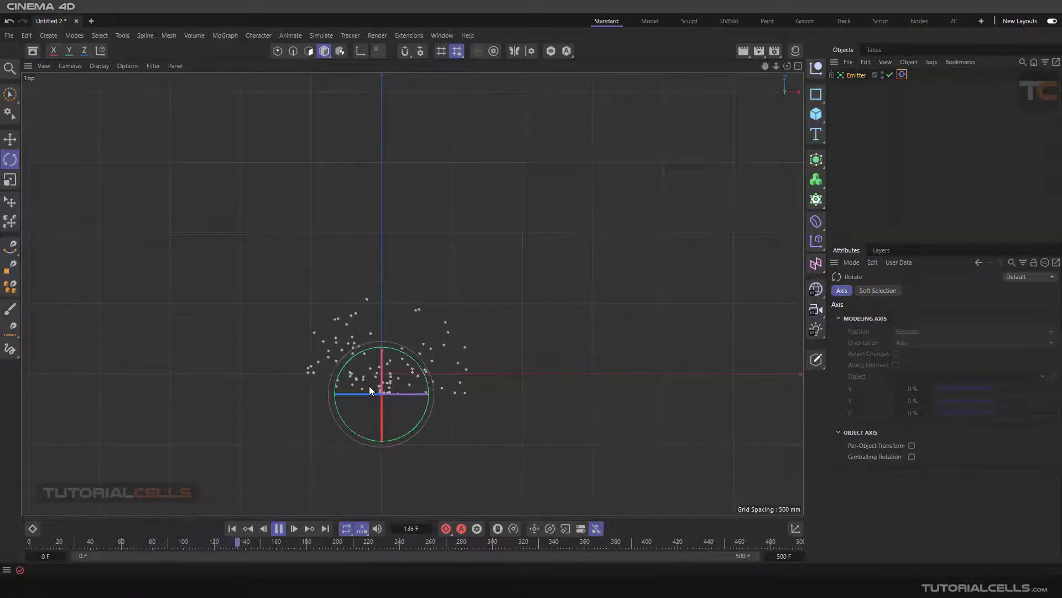
middle_click(340, 321)
middle_click(267, 228)
alt+drag(299, 272, 364, 295)
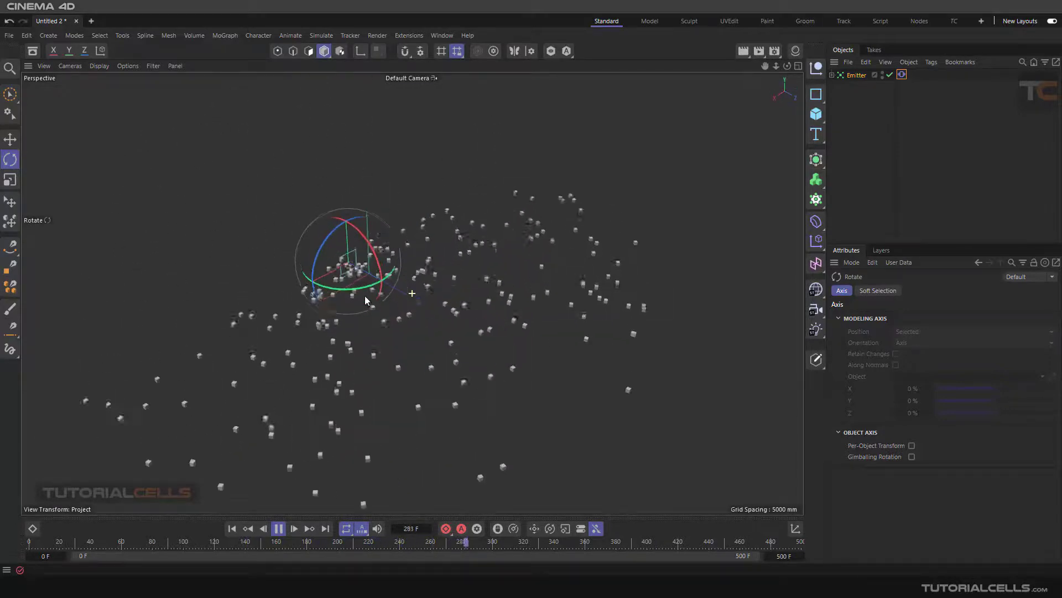
Step: Reset the Emitter's Angle Horizontal to 0° and return to the first frame
click(852, 75)
right_click(929, 356)
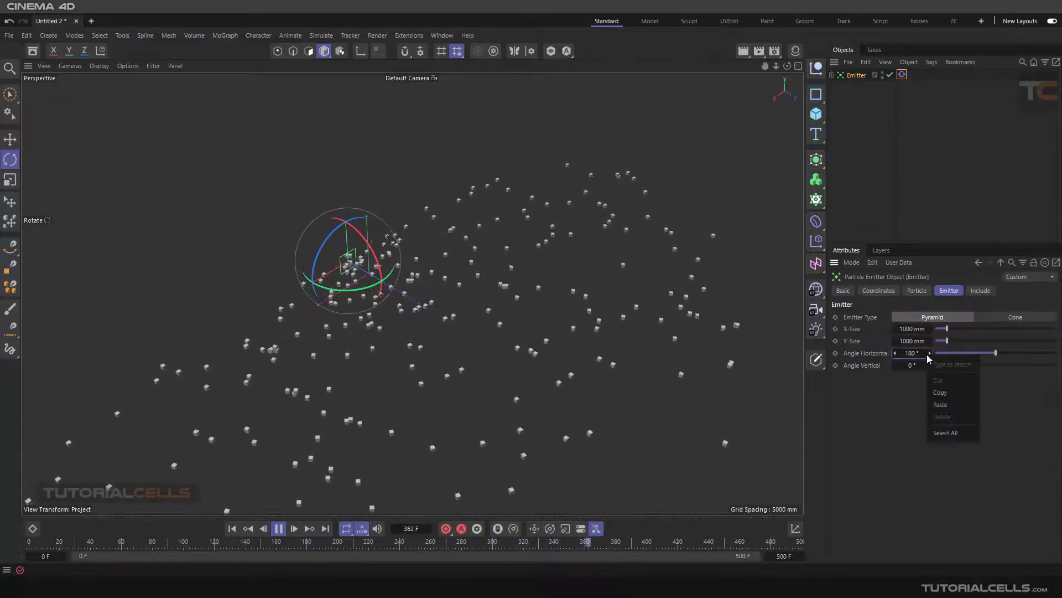
right_click(930, 355)
right_click(930, 354)
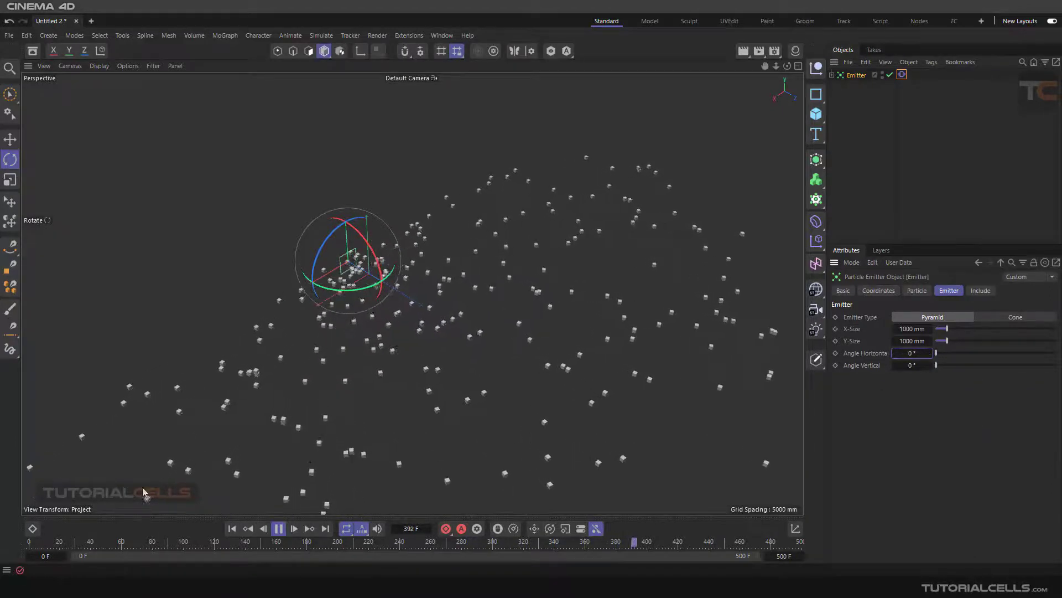
click(232, 530)
click(275, 529)
click(225, 529)
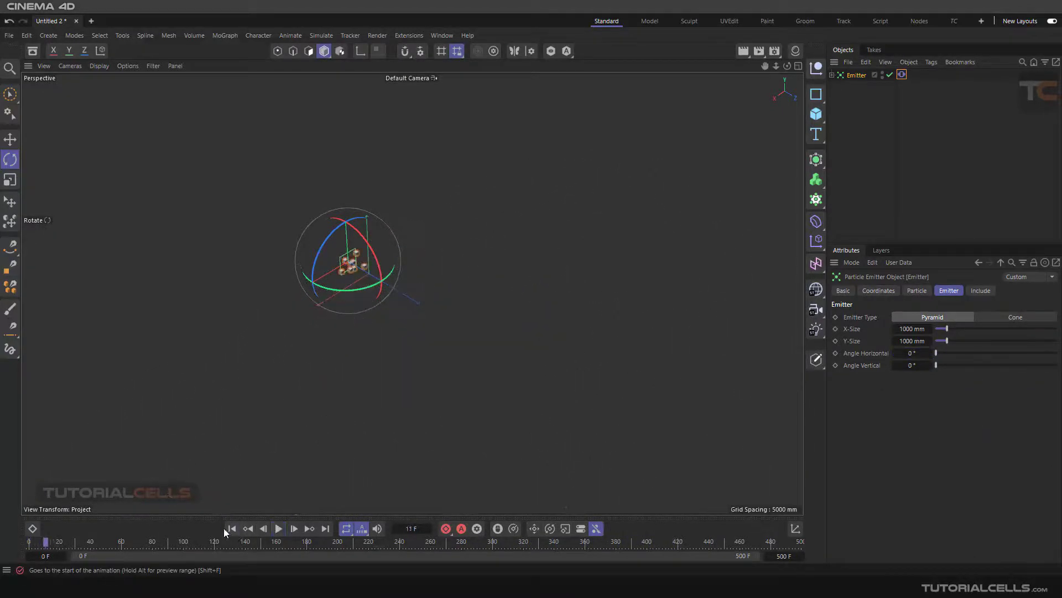
click(231, 529)
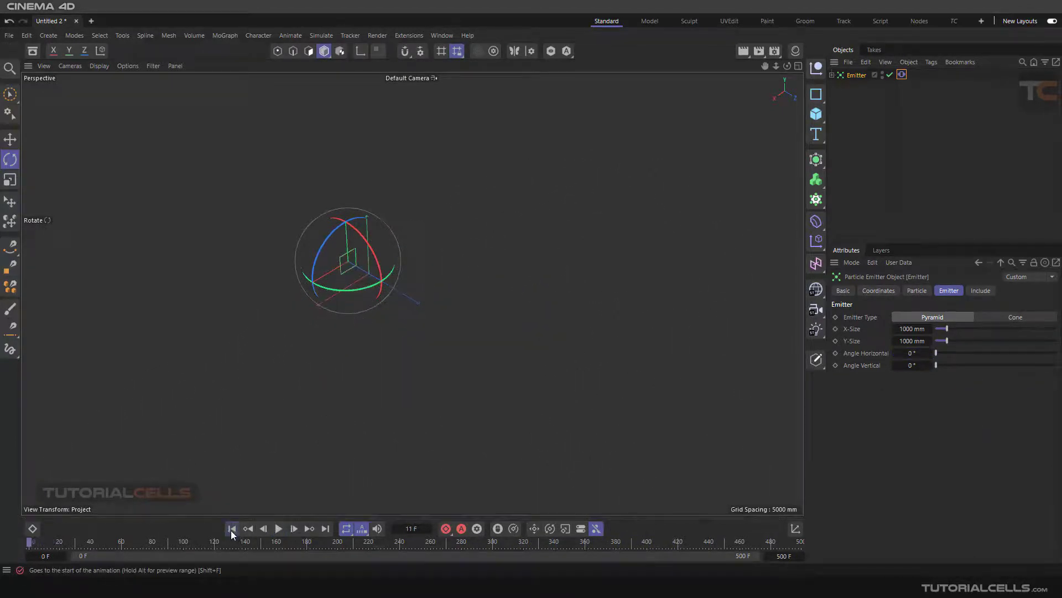
Step: Set Angle Vertical to 180°, play the simulation to examine the vertical spread, and rewind to the first frame
click(911, 365)
text(180)
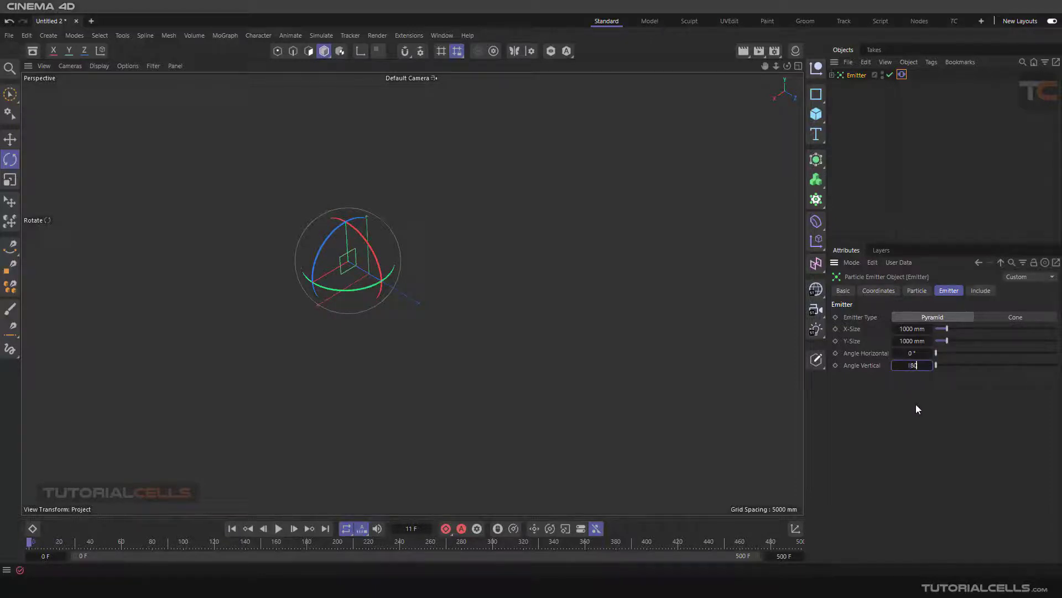
key(Return)
click(279, 529)
alt+drag(374, 325, 399, 318)
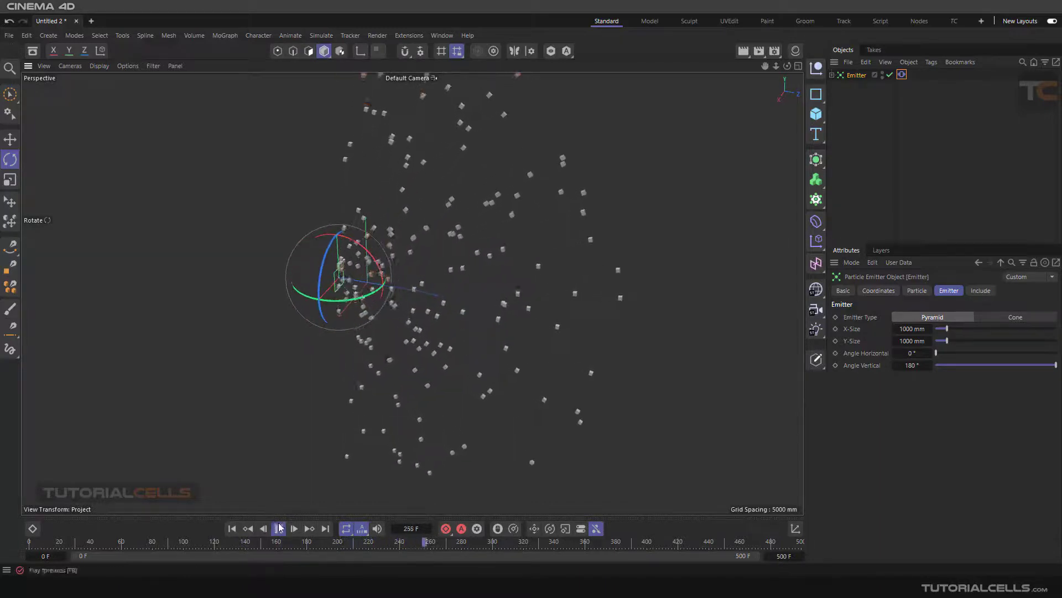
click(232, 529)
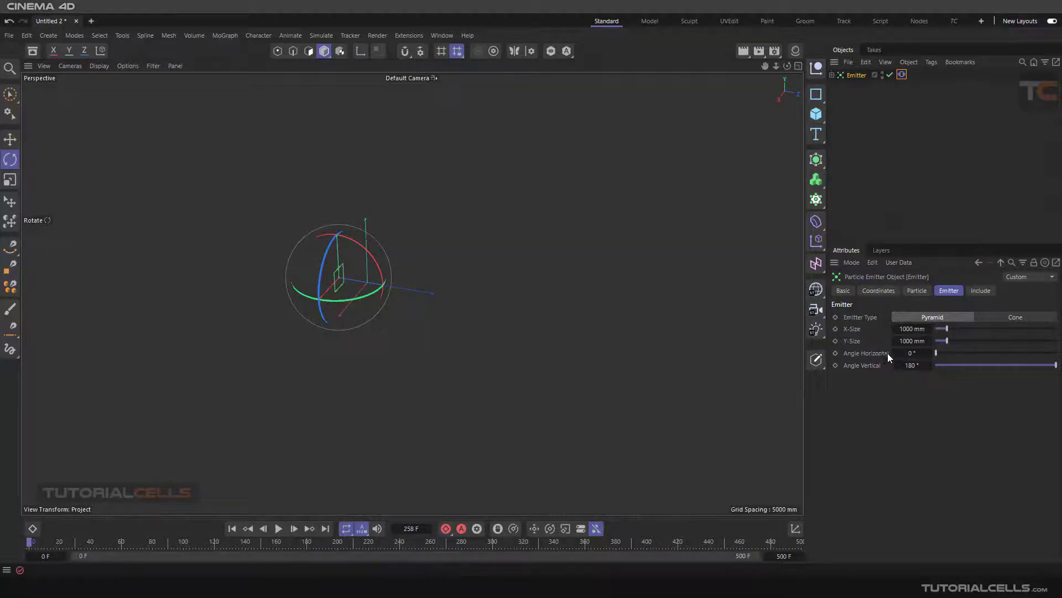
Step: Set Angle Vertical back to 0° and check the Cone emitter type before returning to Pyramid
double_click(911, 365)
text(0)
key(Return)
click(996, 321)
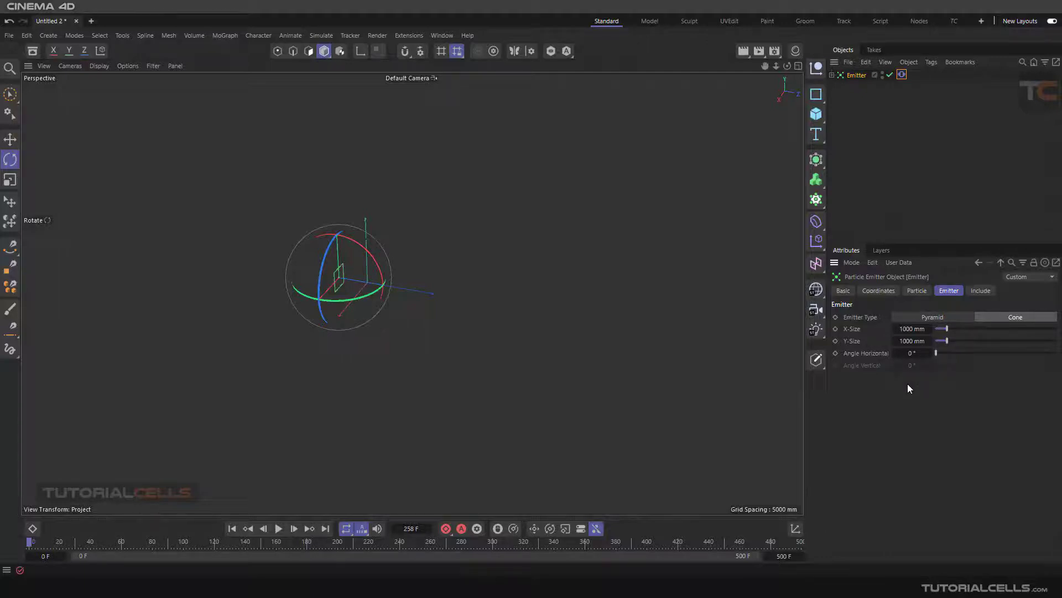
click(932, 317)
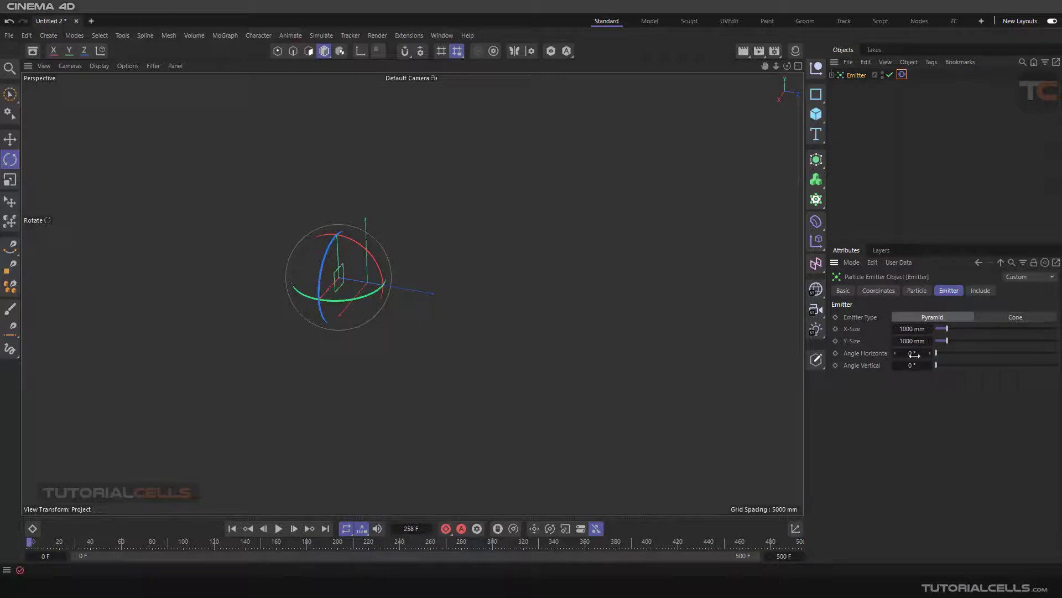
Step: Set Angle Horizontal to 360° and play the simulation to examine the full-circle emission
click(912, 353)
text(360)
key(Return)
click(278, 529)
alt+drag(359, 243, 332, 242)
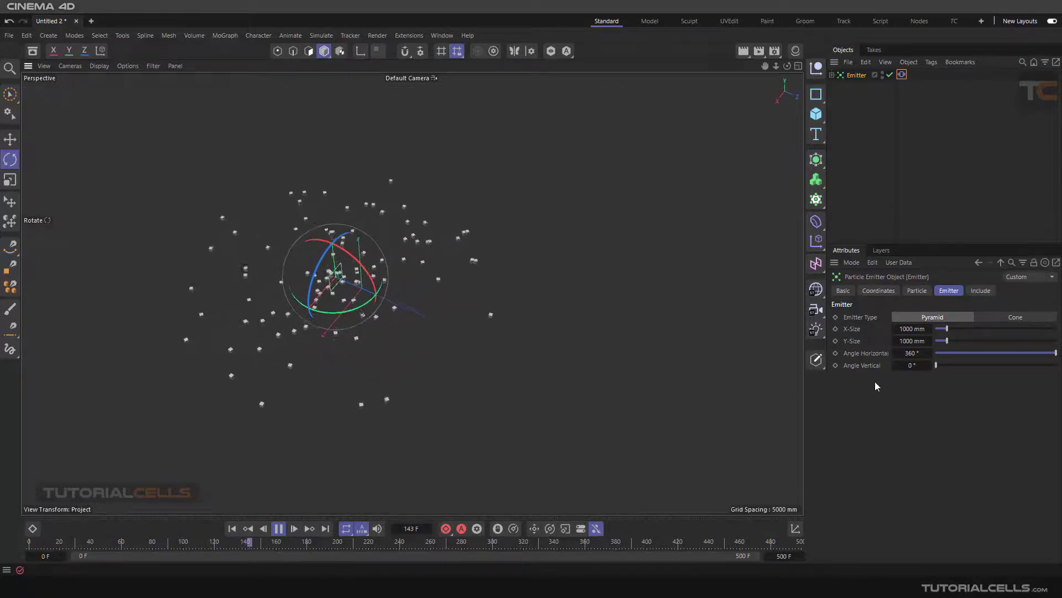
Step: Reset Angle Horizontal to 0° and change the Emitter Type to Cone
drag(929, 356, 902, 357)
click(1015, 318)
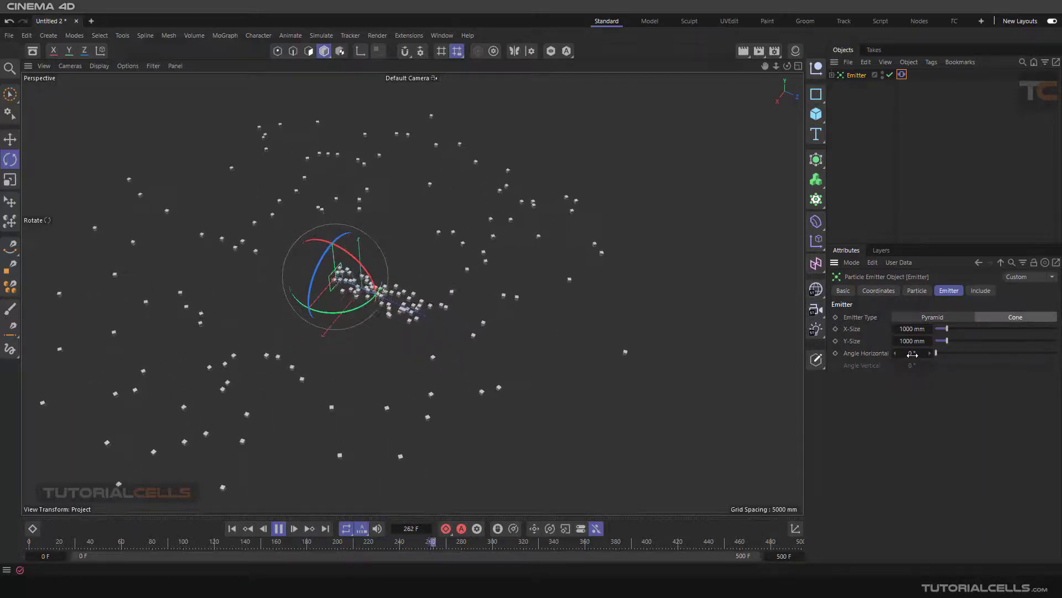
Step: Set the Cone emitter's Angle Horizontal to 45° and play from the first frame to examine the spread from several views
click(278, 529)
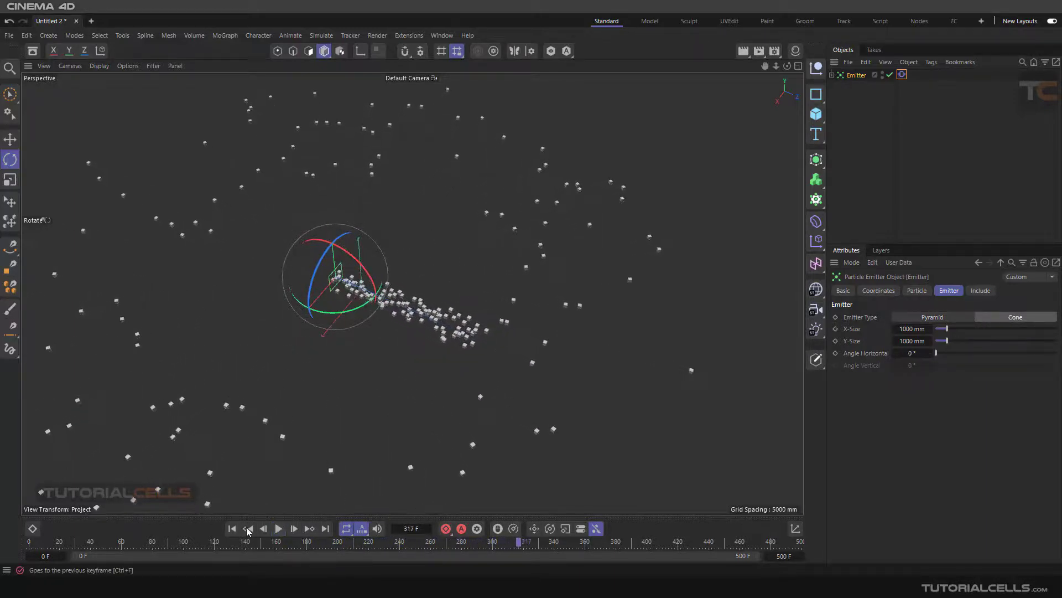
click(232, 528)
click(912, 353)
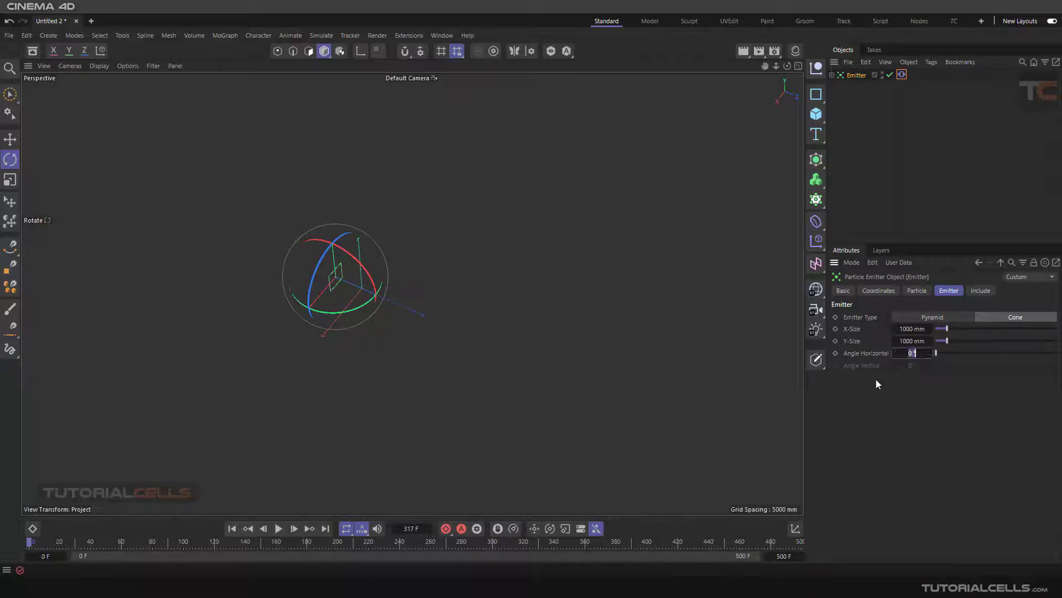
text(45)
key(Return)
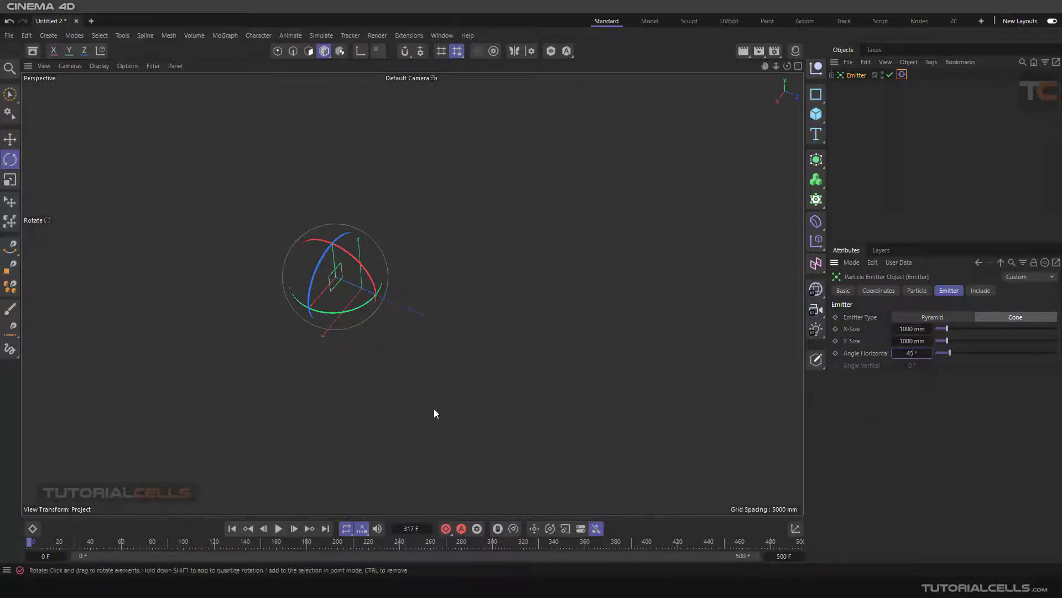
click(279, 528)
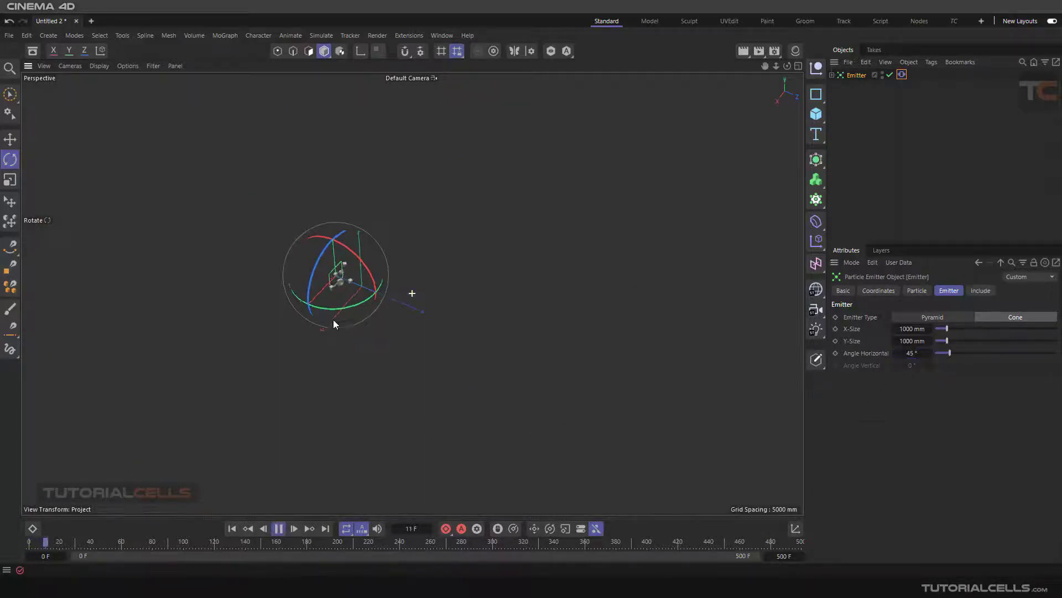
click(817, 114)
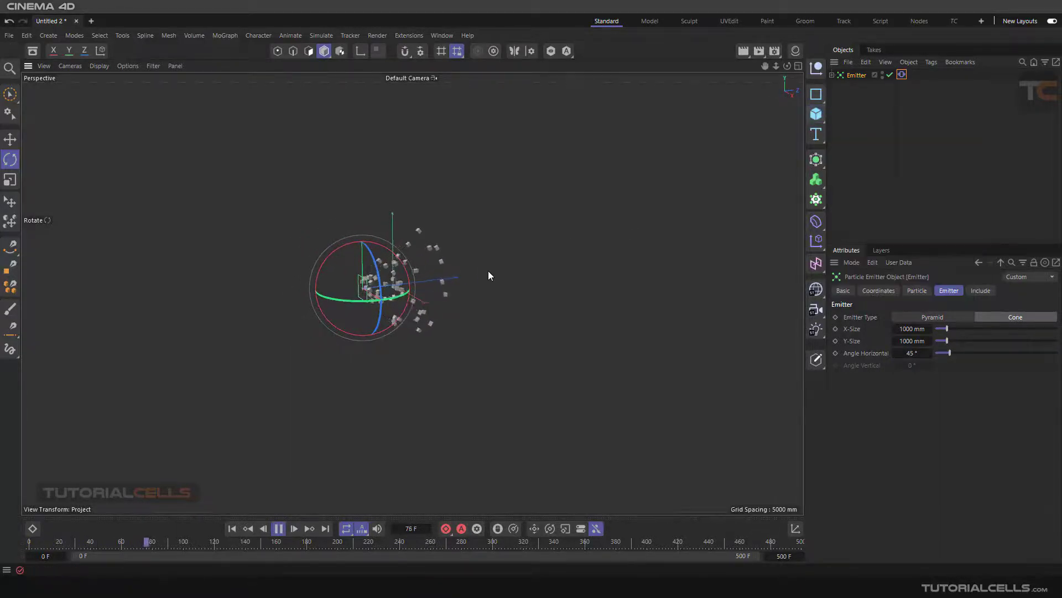
alt+drag(488, 271, 425, 277)
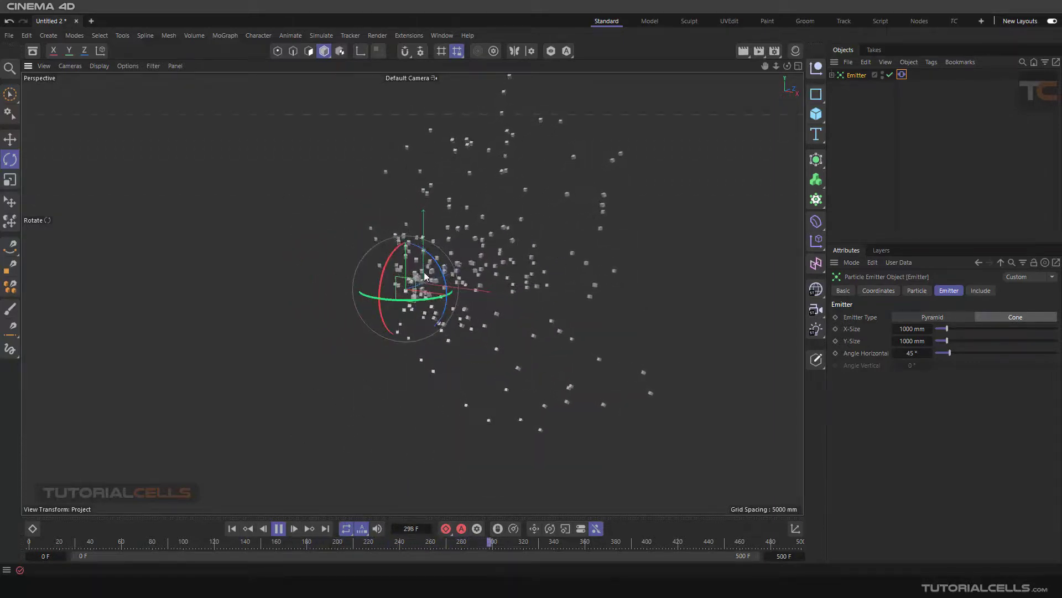
alt+drag(502, 272, 491, 320)
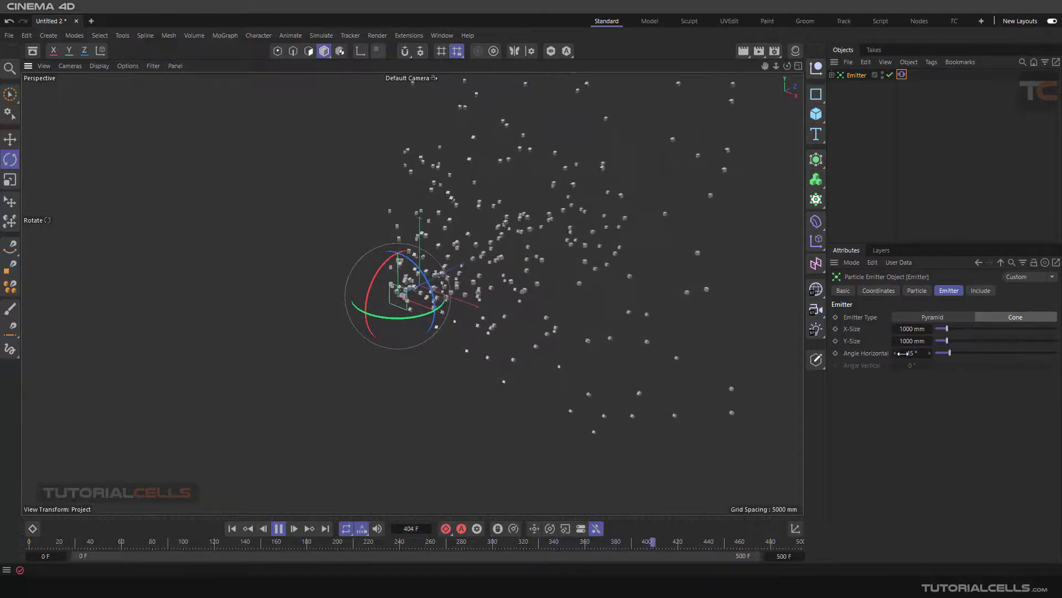
alt+drag(492, 301, 489, 270)
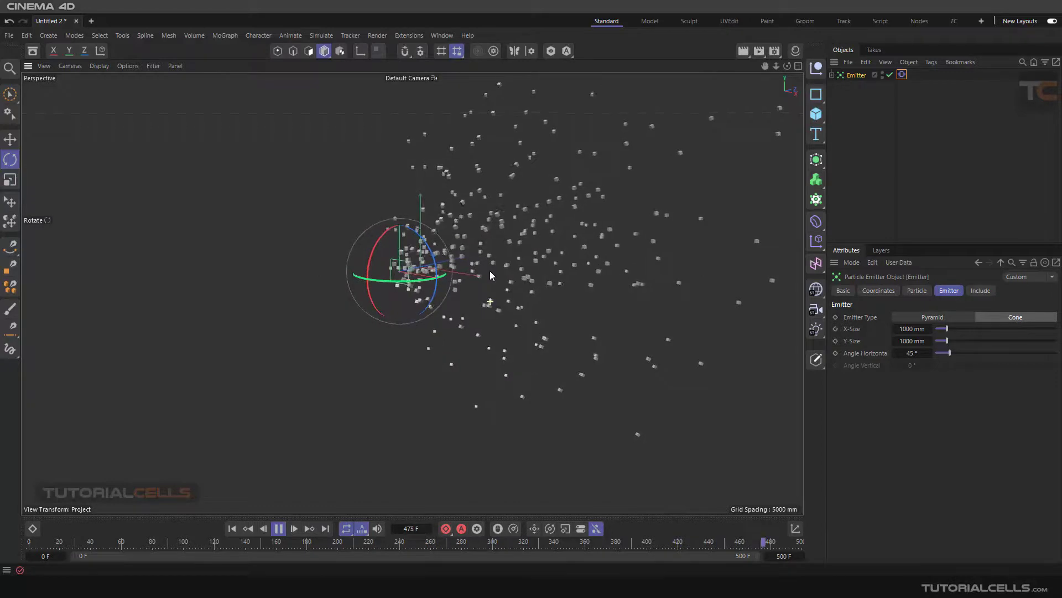
Step: Set Angle Horizontal to 90° while the simulation plays and examine the wider cone emission
double_click(913, 353)
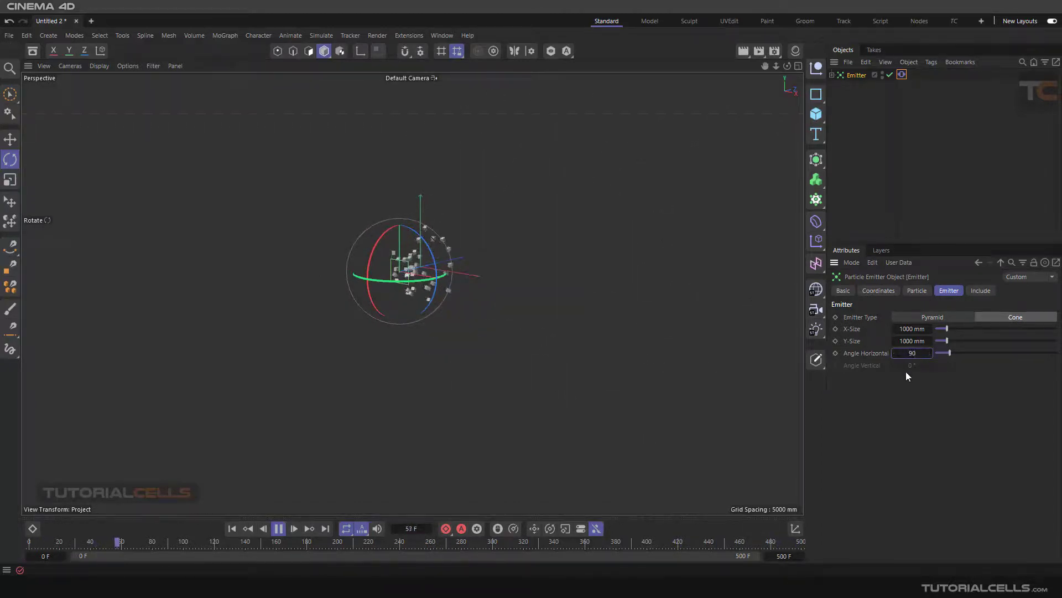
key(Return)
mouse_move(501, 283)
alt+mouse_down()
mouse_move(443, 299)
mouse_move(495, 297)
alt+mouse_up()
Step: Set Angle Horizontal back to 45° and examine the cone-shaped particle spread from the side and other views
click(911, 353)
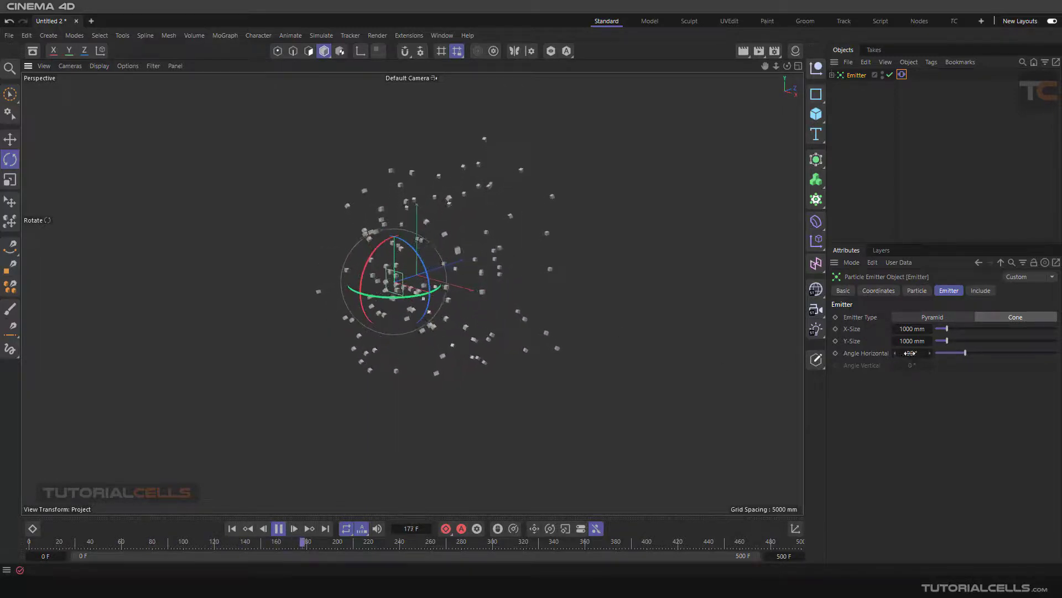
text(45)
key(Return)
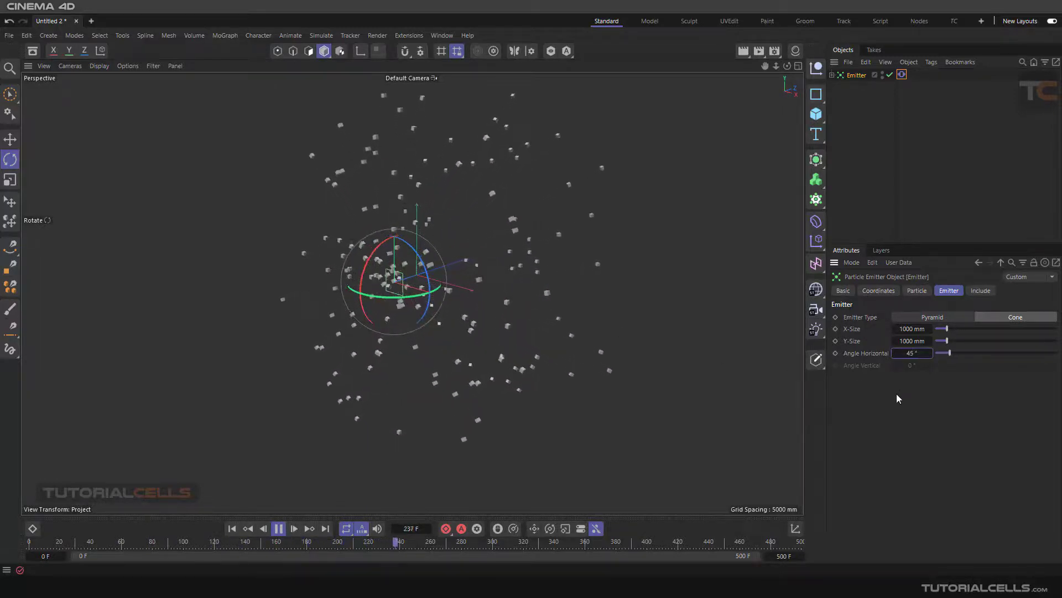
alt+drag(460, 298, 367, 289)
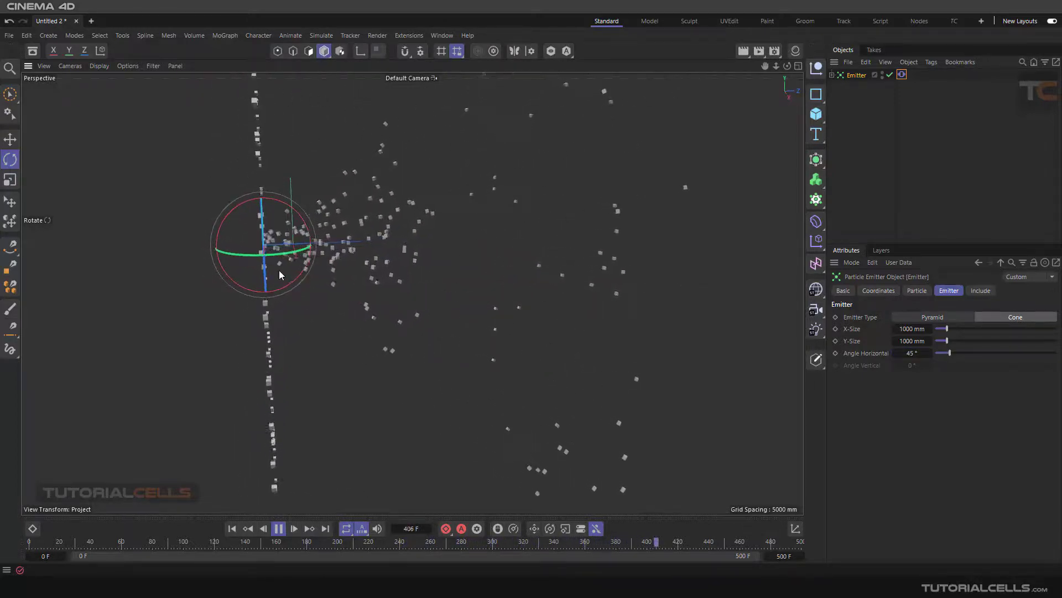
alt+drag(280, 268, 238, 129)
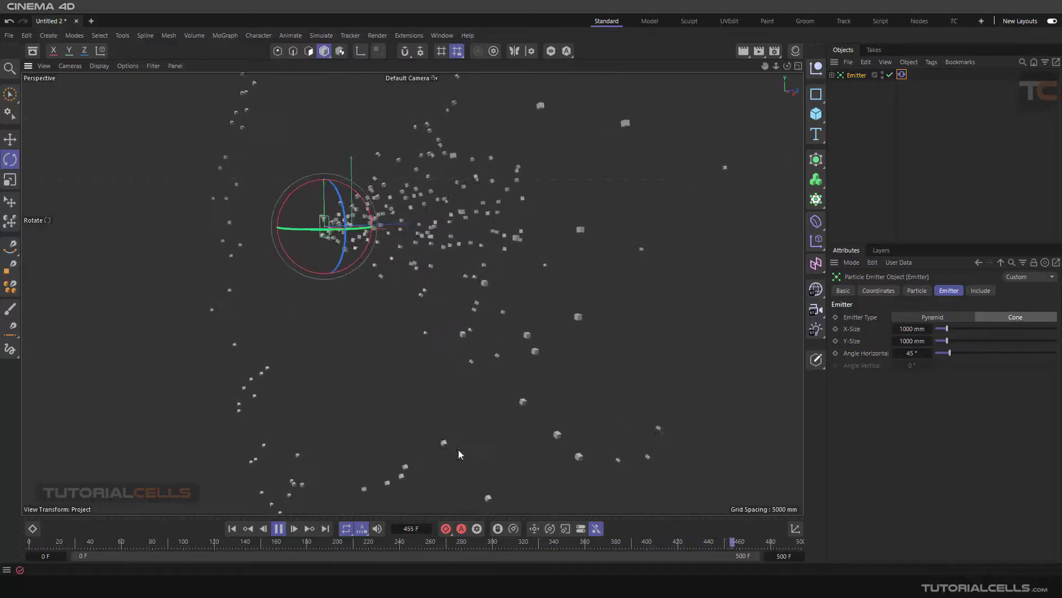
alt+drag(534, 246, 417, 245)
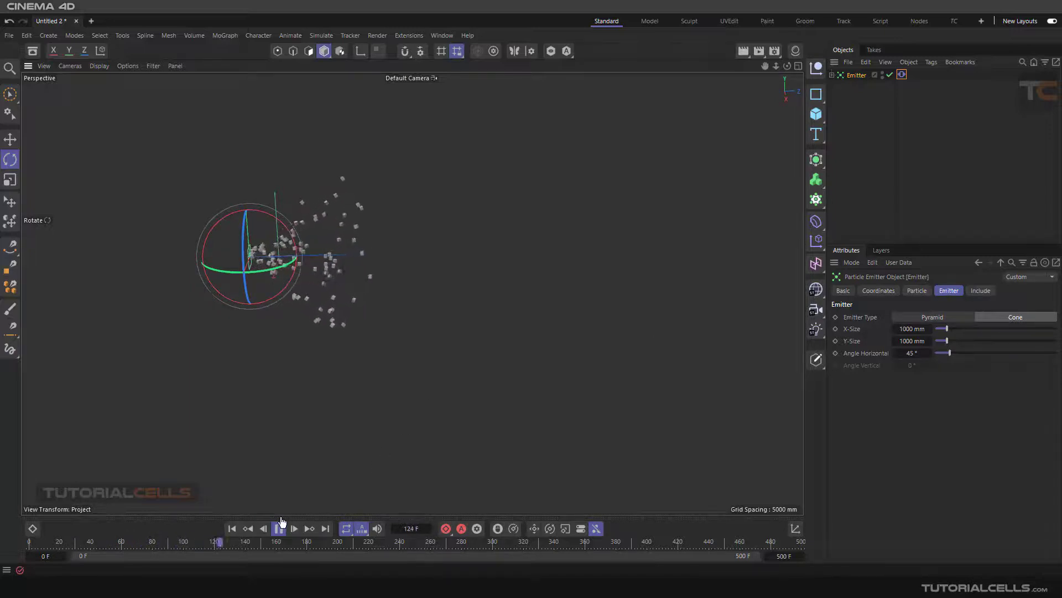
Step: Reset Angle Horizontal to 0°, change the Emitter Type to Pyramid, and rewind to the first frame
right_click(929, 354)
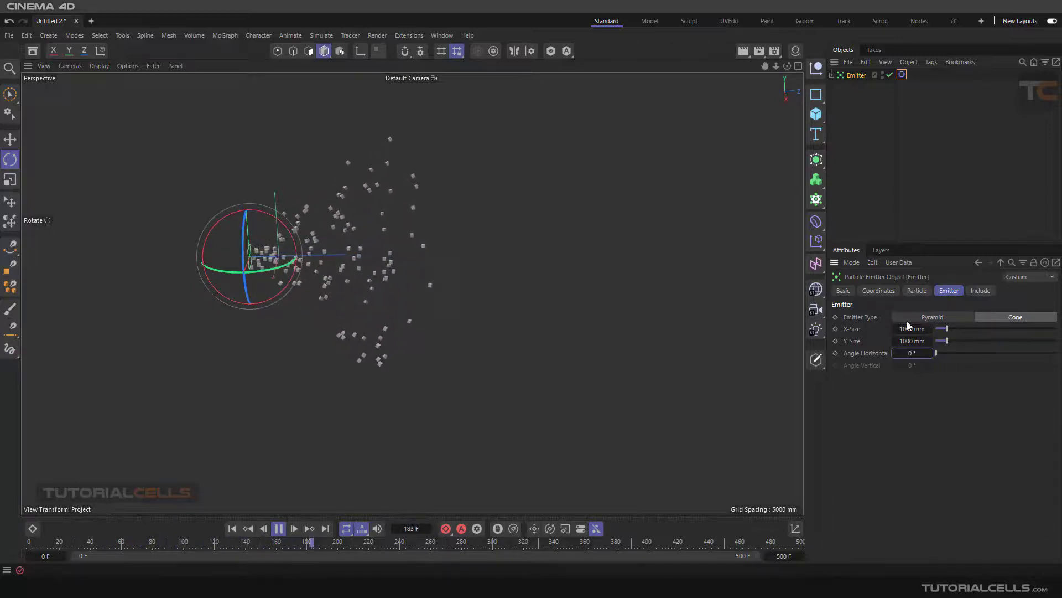
click(912, 316)
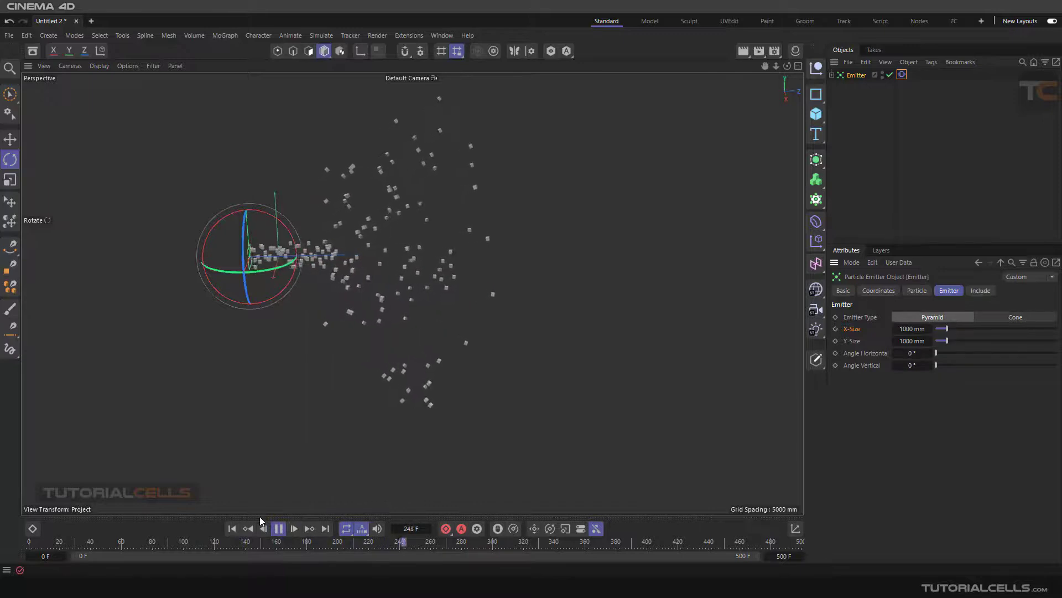
click(232, 528)
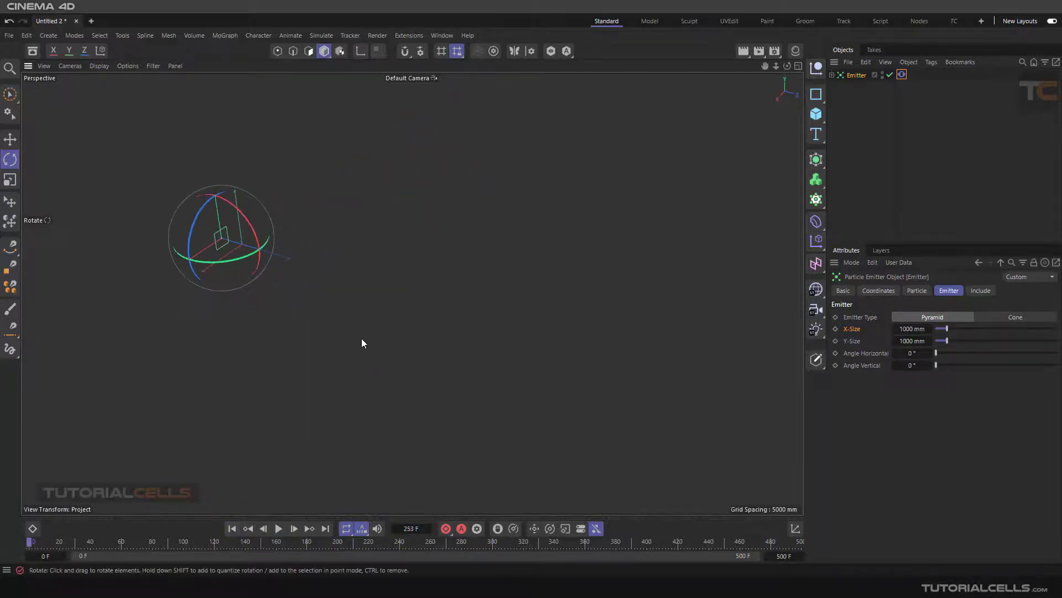
Step: Activate the Move tool and check the emitter's Include settings, leaving nothing selected
key(e)
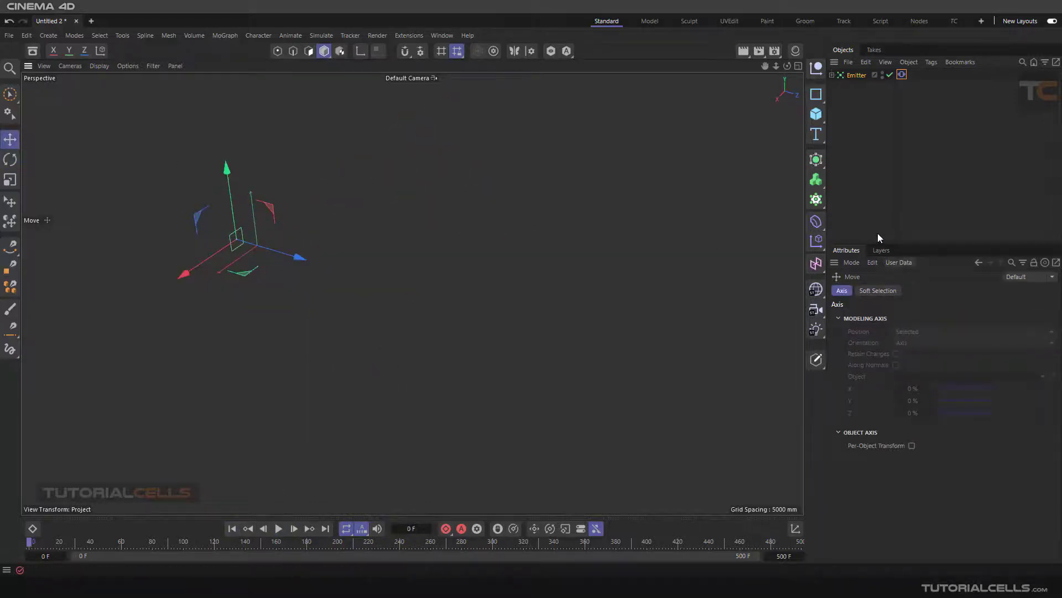
click(852, 75)
click(977, 293)
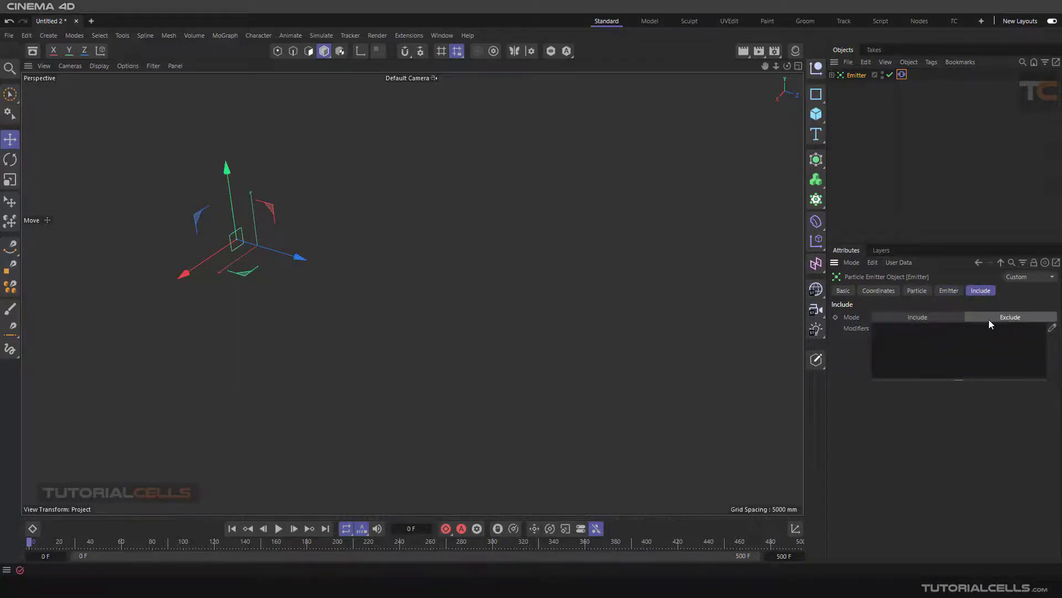
click(903, 171)
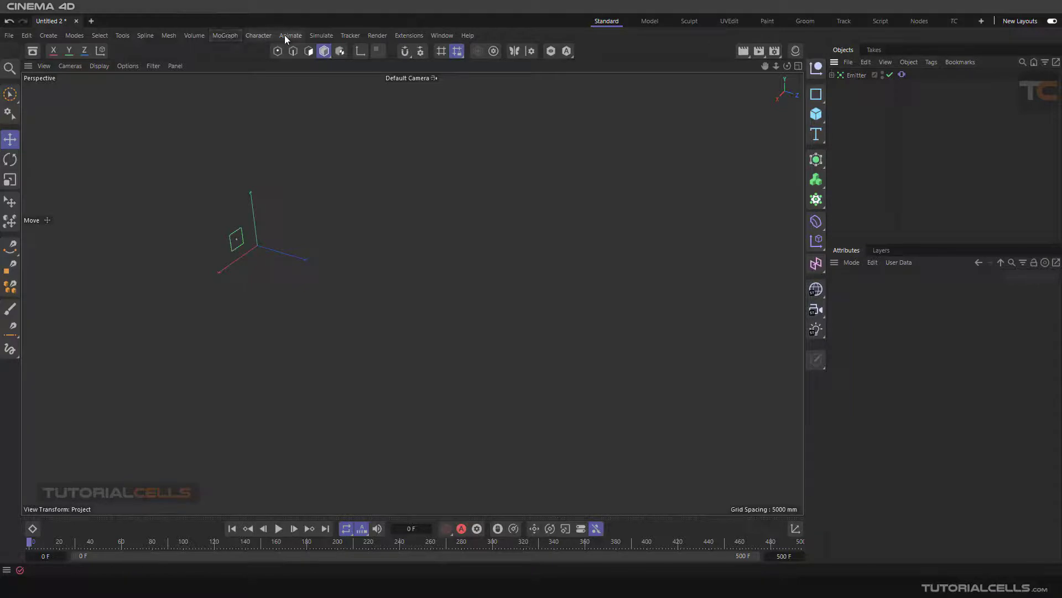
Step: Add a Rotation force to the scene and clear the selection
click(312, 36)
mouse_move(333, 57)
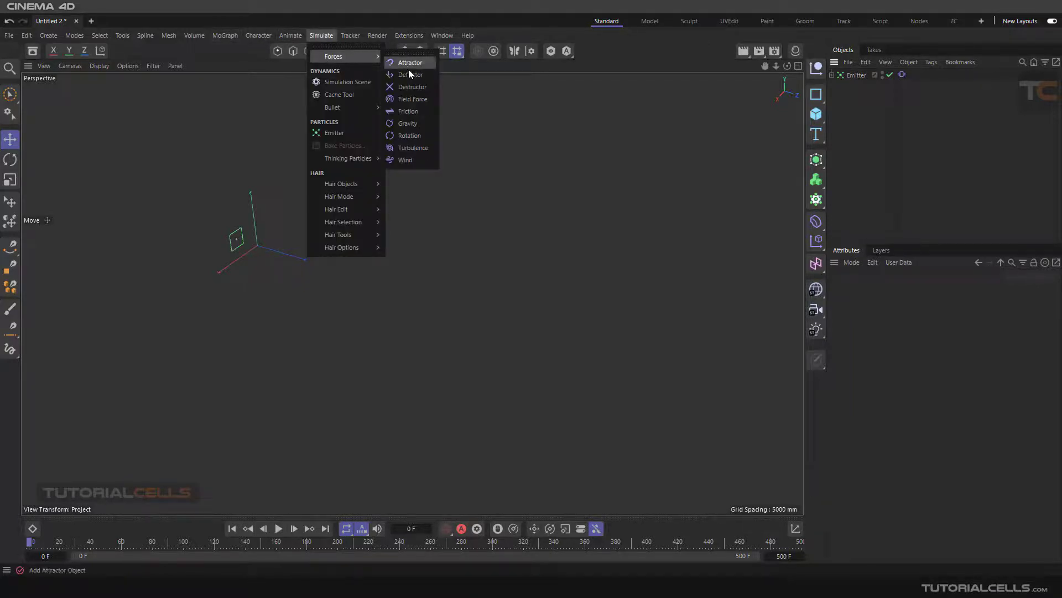
click(419, 140)
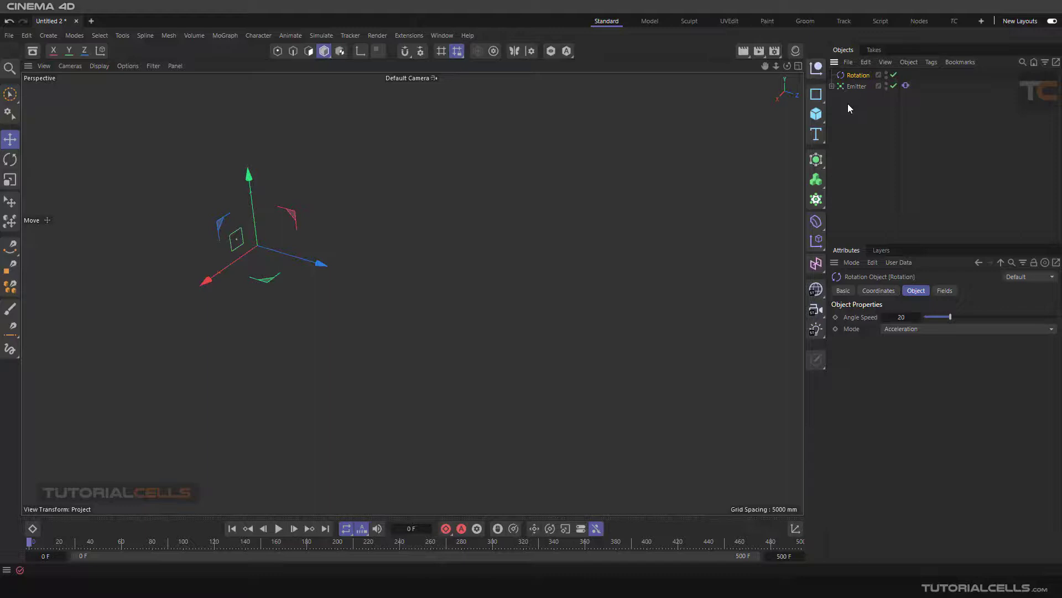
click(839, 91)
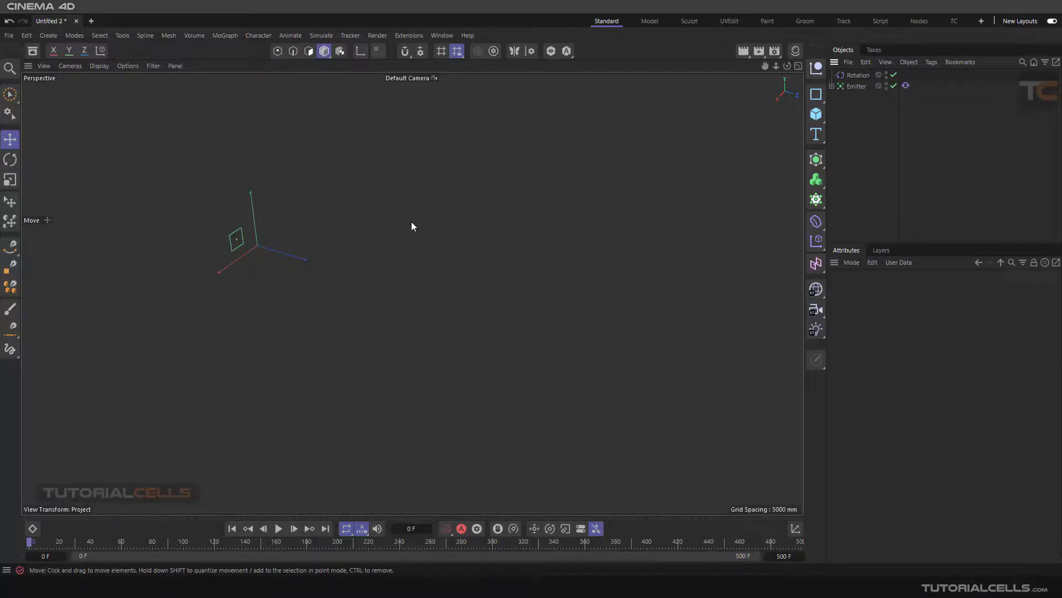
Step: Duplicate the emitter and move the copy along the X axis away from the original
click(852, 87)
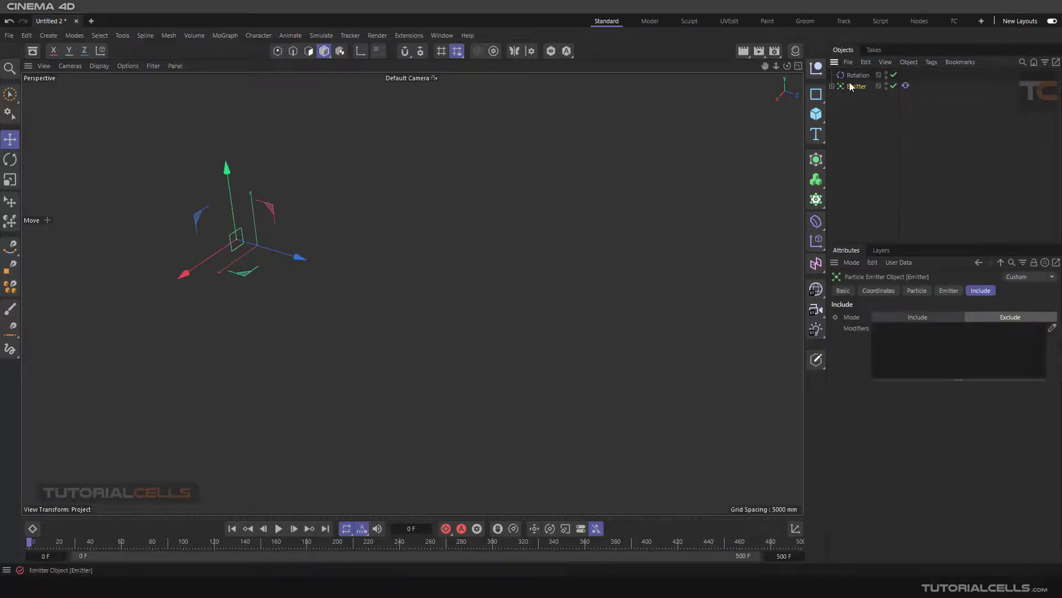
ctrl+drag(851, 104, 852, 102)
drag(174, 283, 277, 235)
alt+middle_drag(367, 247, 340, 325)
click(859, 114)
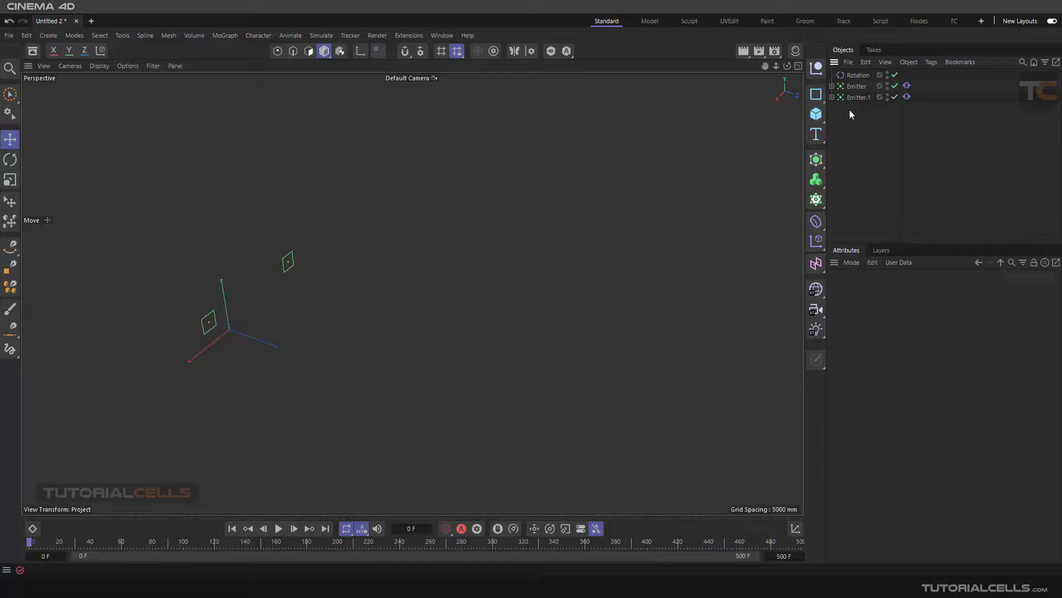
Step: Play the simulation, move the Rotation force along the X axis between the two emitters, and examine both particle streams
click(279, 528)
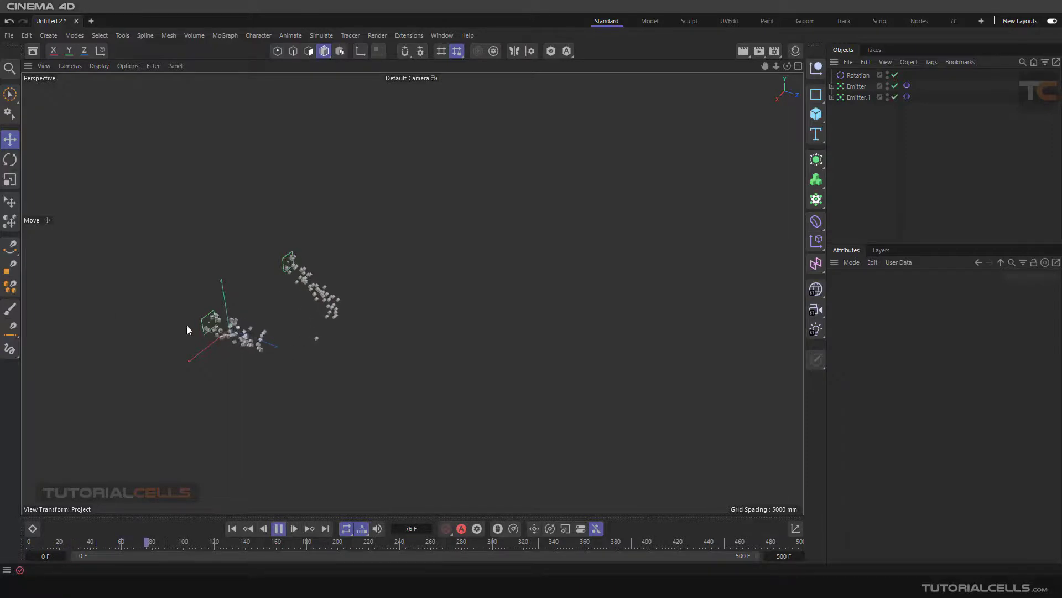
alt+drag(187, 324, 299, 324)
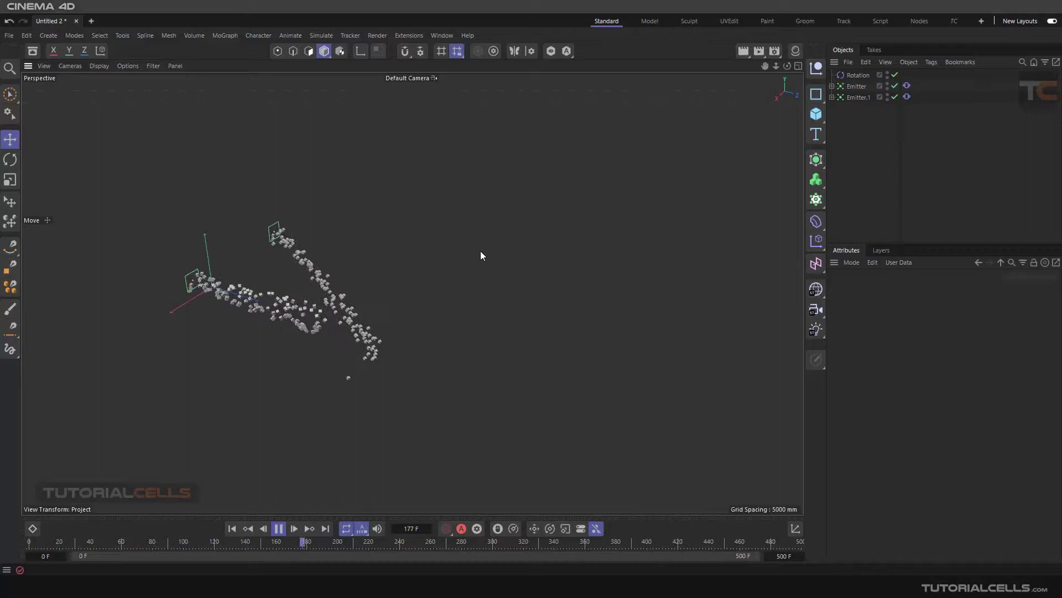
click(853, 77)
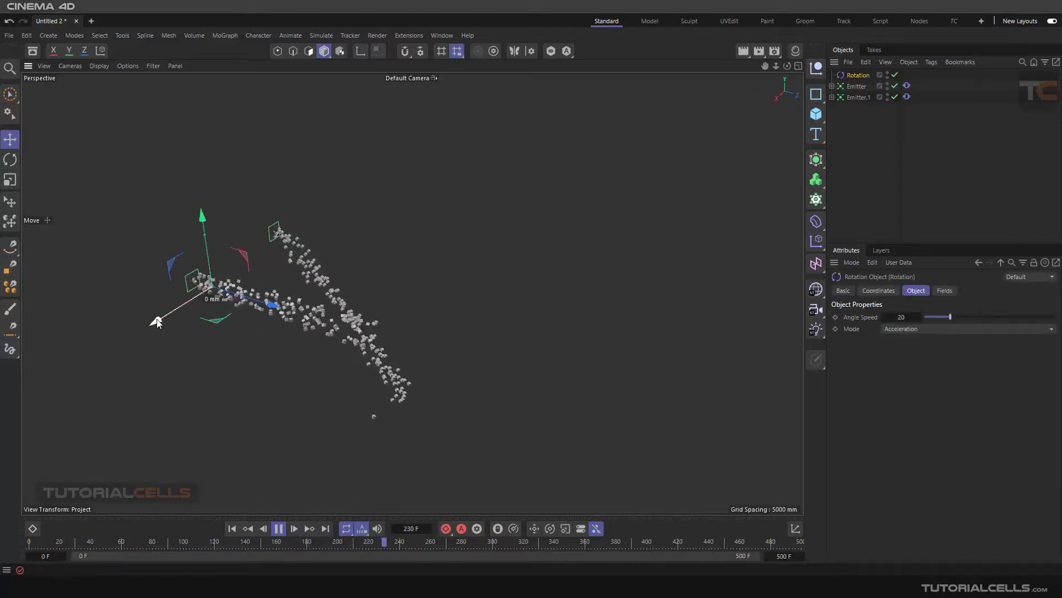
drag(157, 322, 216, 242)
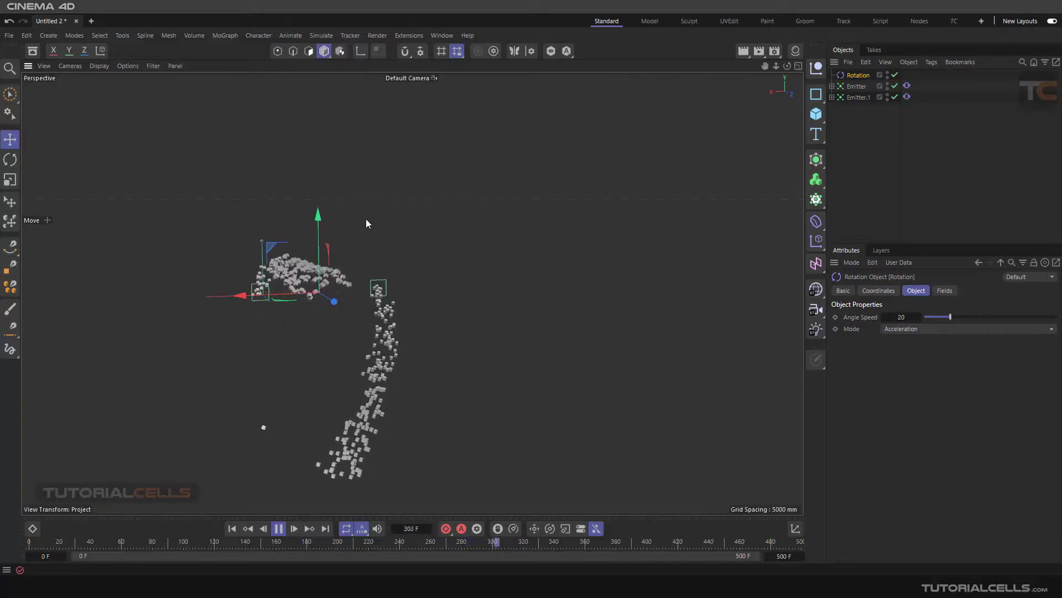
alt+drag(360, 365, 352, 349)
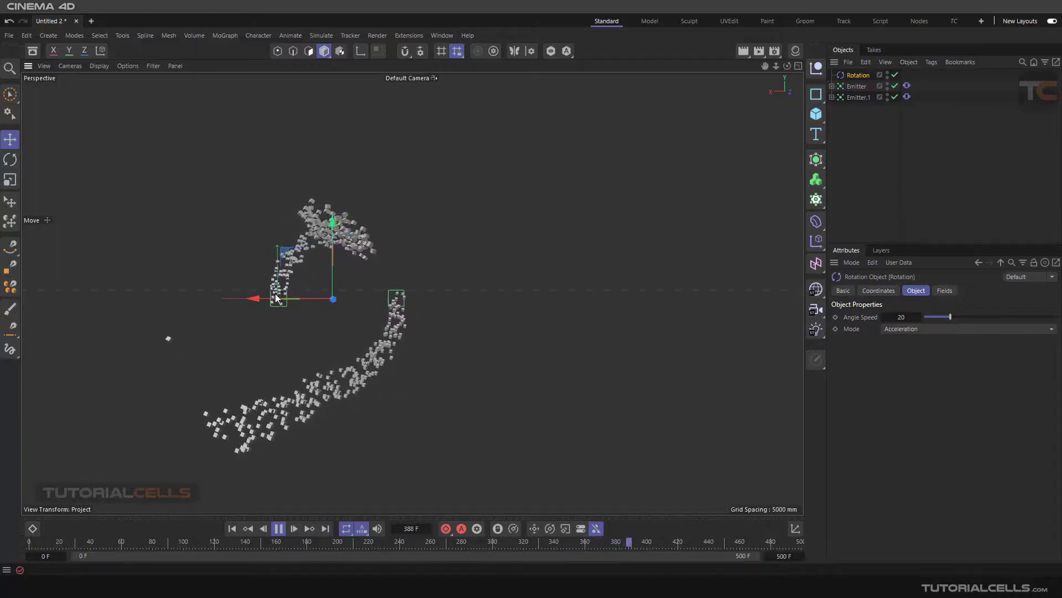
alt+drag(300, 297, 391, 313)
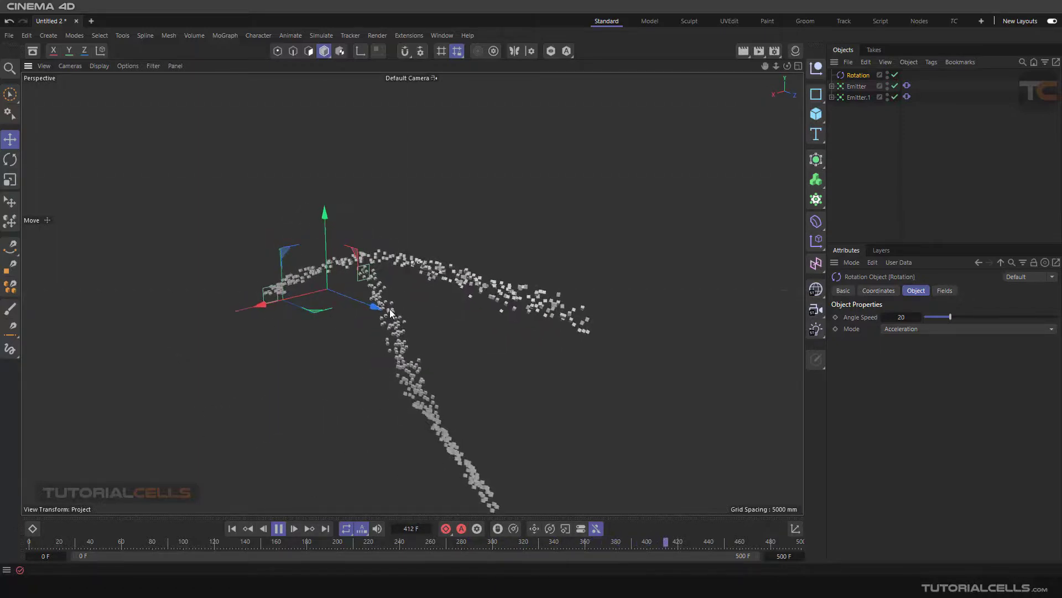
alt+middle_drag(391, 313, 355, 278)
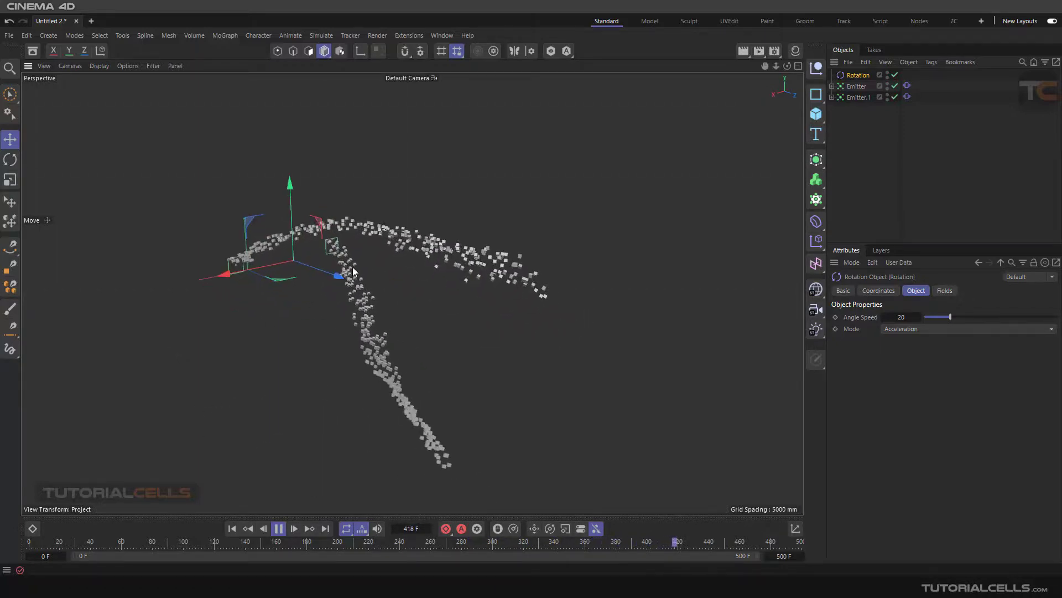
Step: Add the Rotation force to the Modifiers list of the duplicated emitter in Exclude mode
click(857, 98)
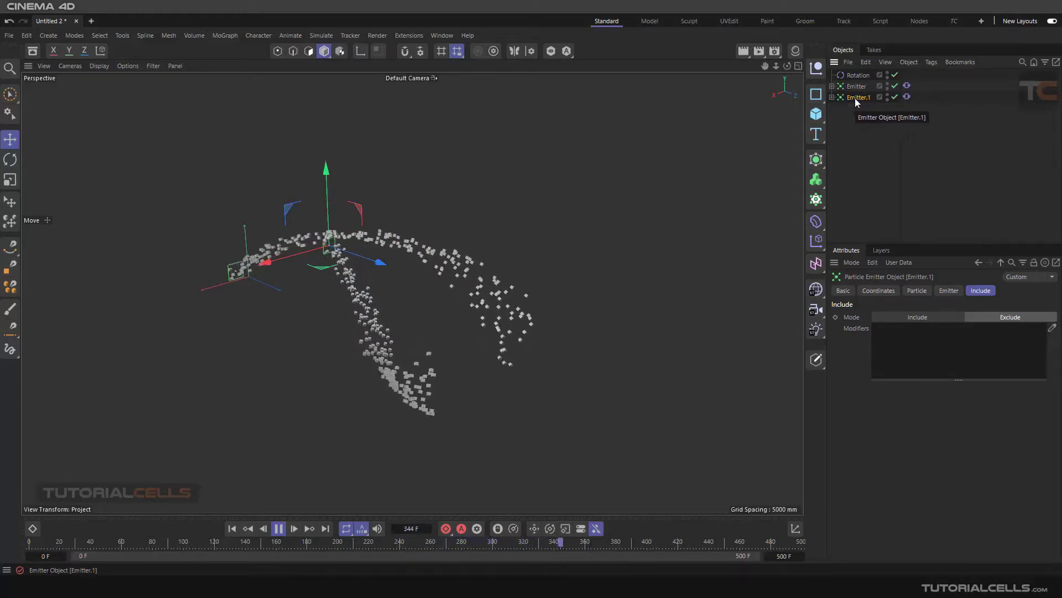
drag(857, 77, 906, 216)
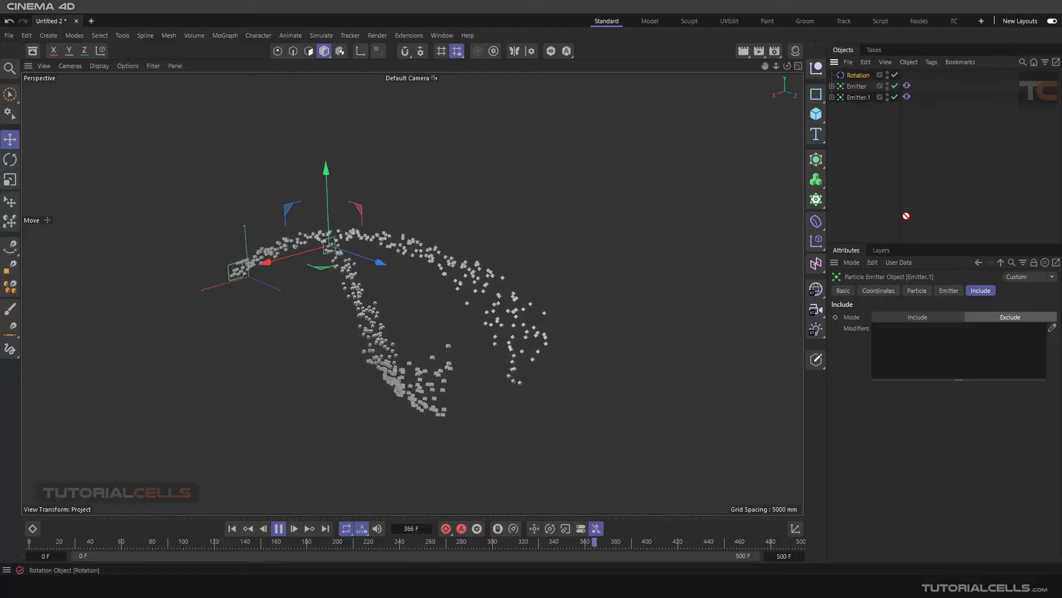
drag(923, 339, 923, 340)
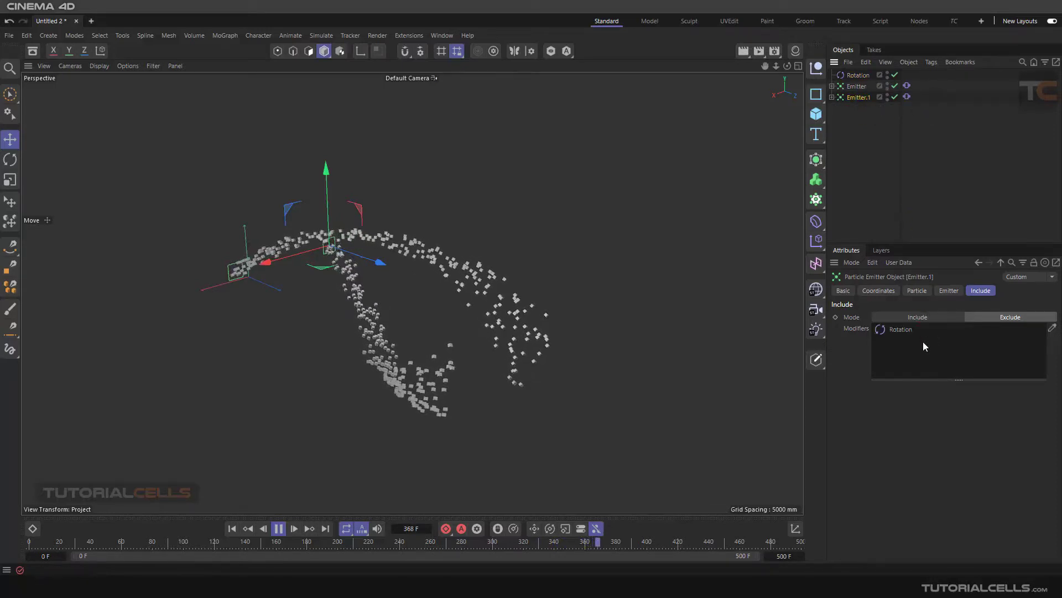
Step: Replay the simulation from the first frame with Rotation excluded from the duplicated emitter, compare both particle streams from several angles, and stop playback
click(999, 318)
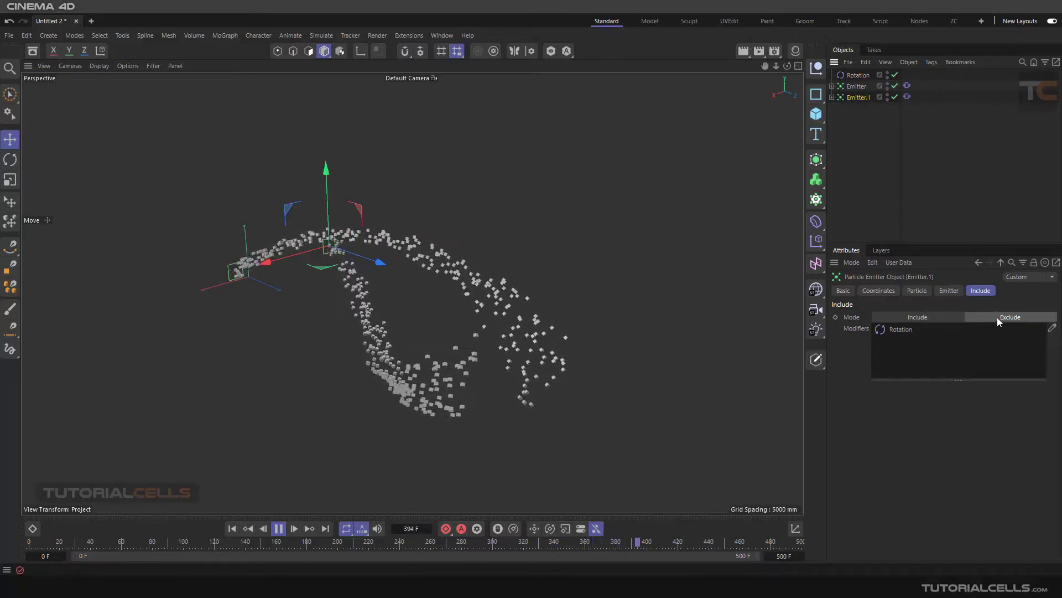
click(232, 528)
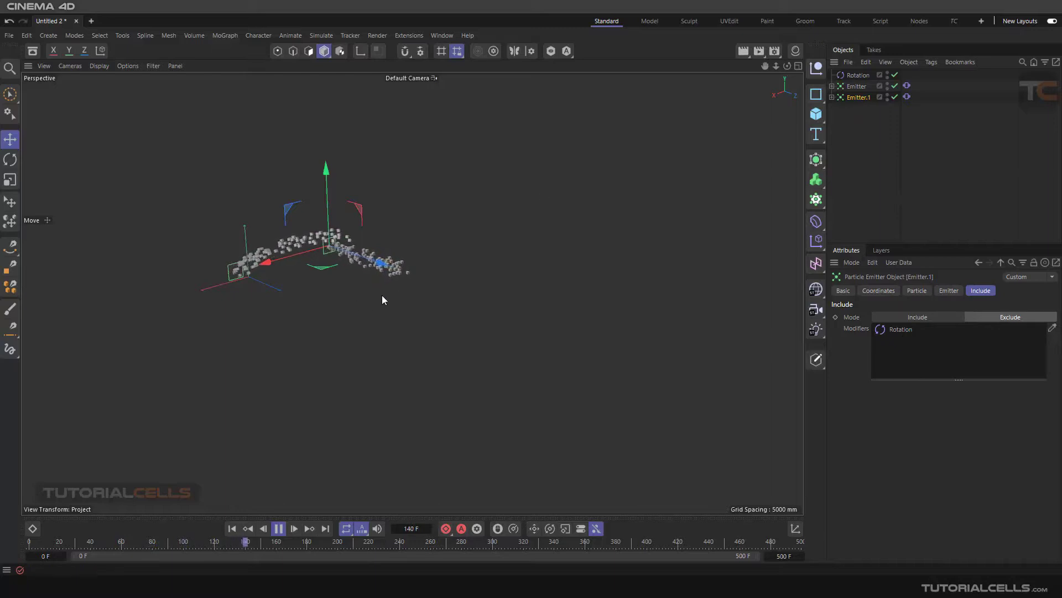
alt+drag(394, 288, 316, 280)
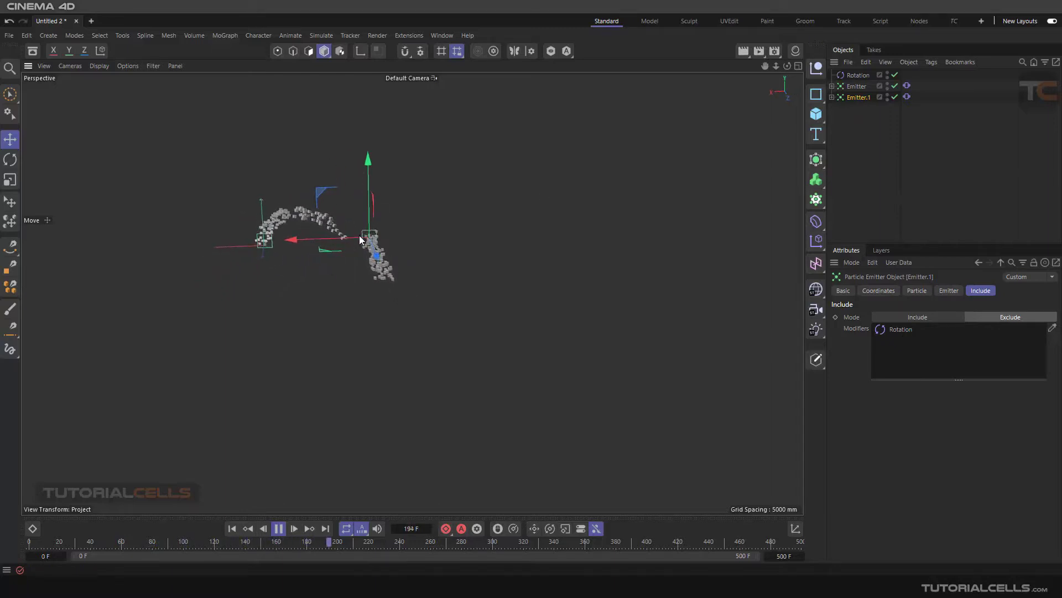
alt+drag(360, 234, 239, 274)
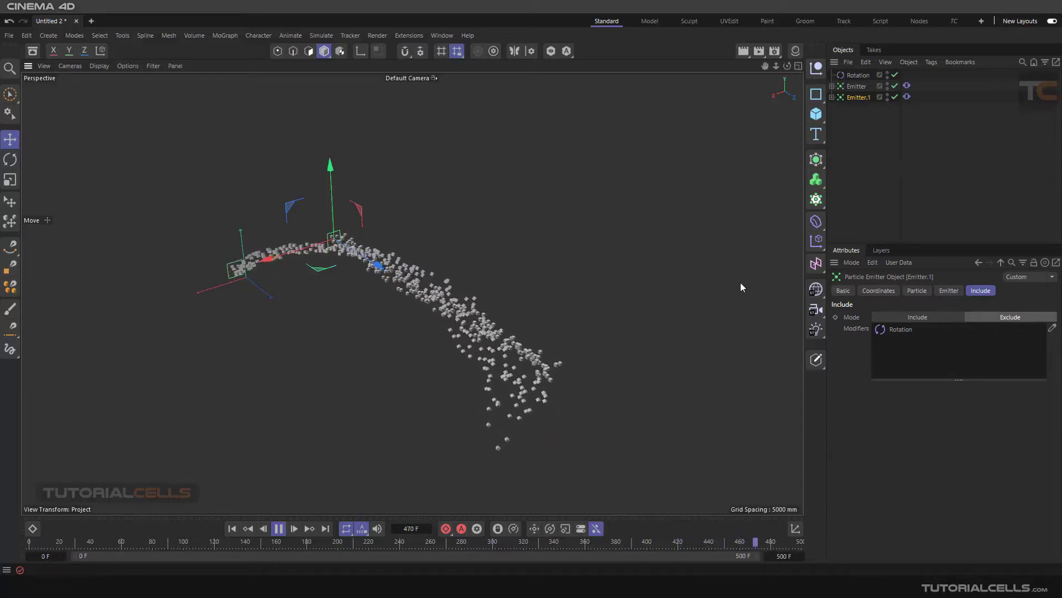
alt+drag(447, 289, 475, 272)
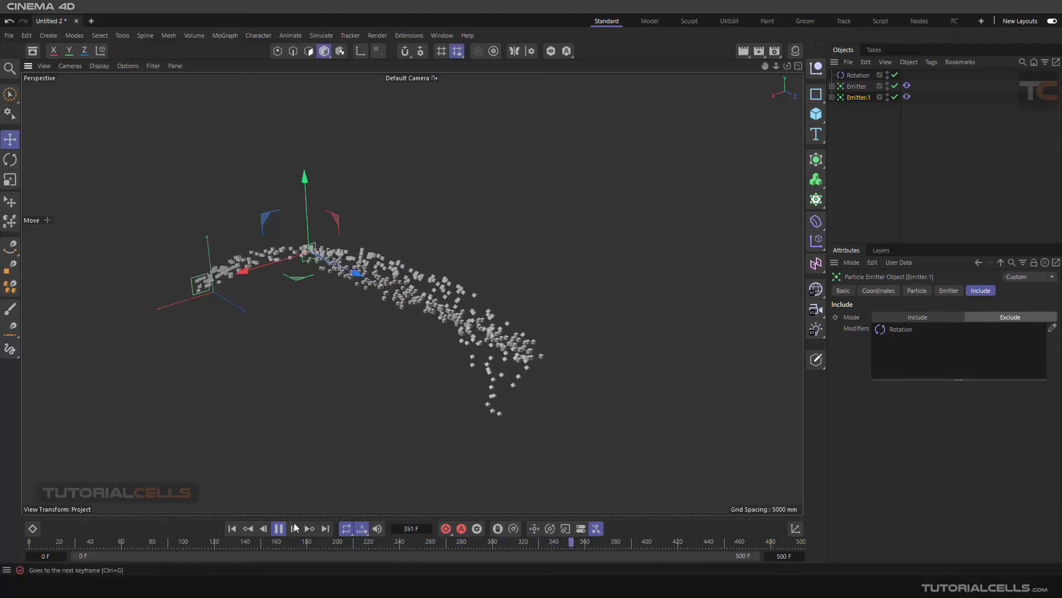
click(278, 532)
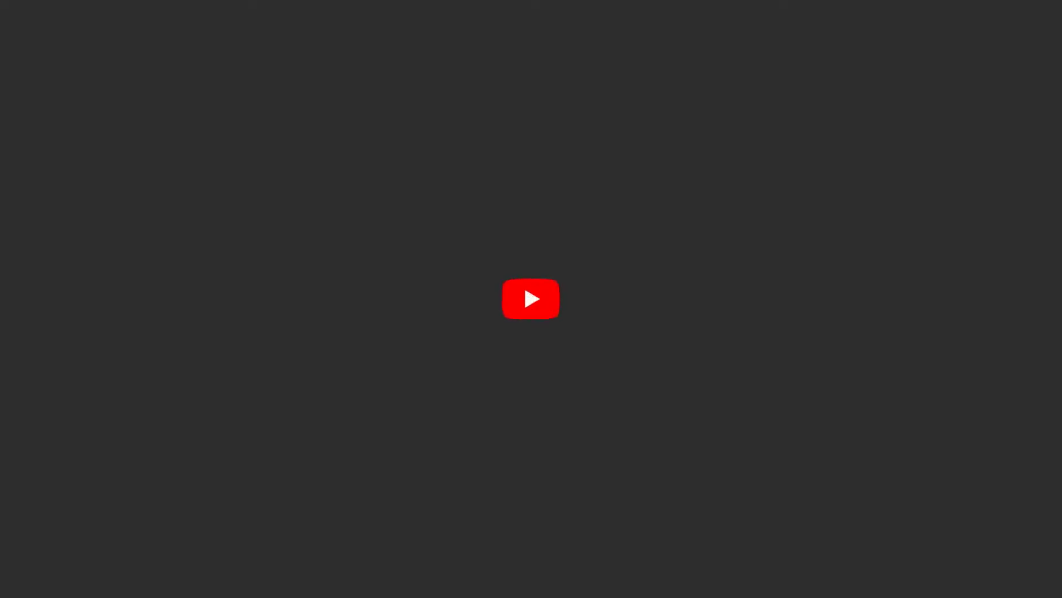